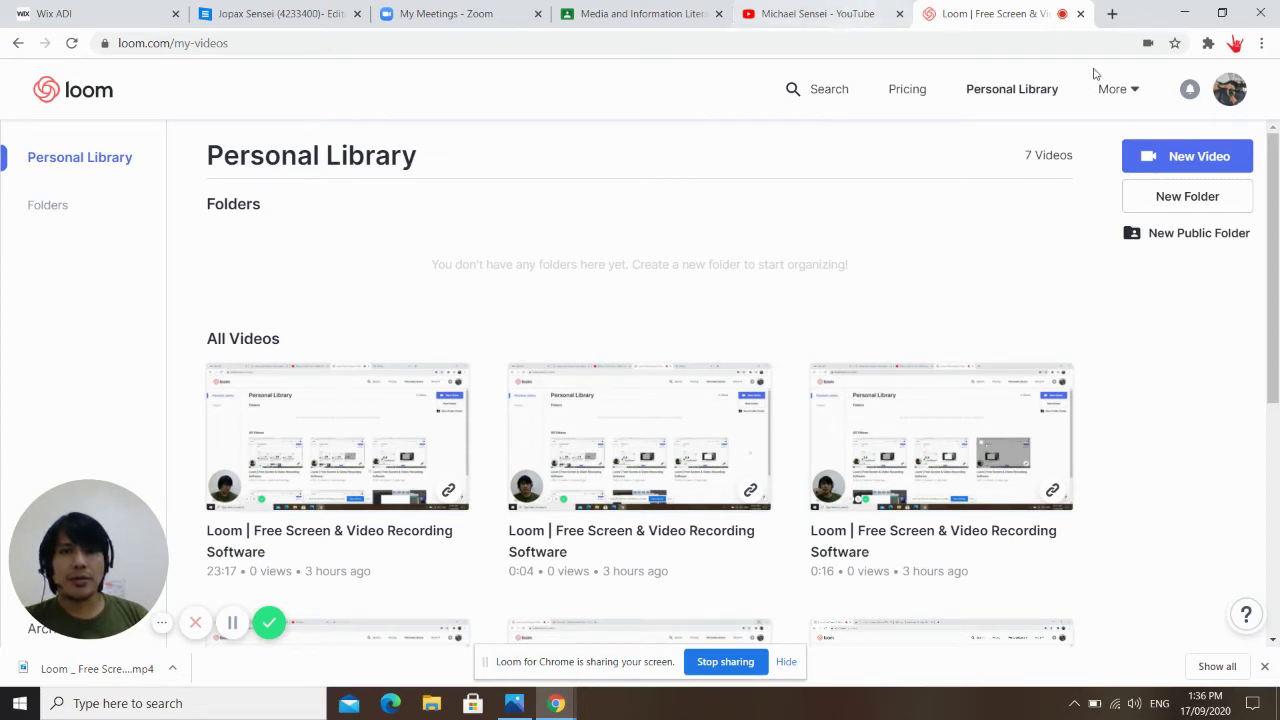
# - Close the open SITE123 editor tab and return to the Loom library tab
pyautogui.click(356, 14)
pyautogui.click(721, 140)
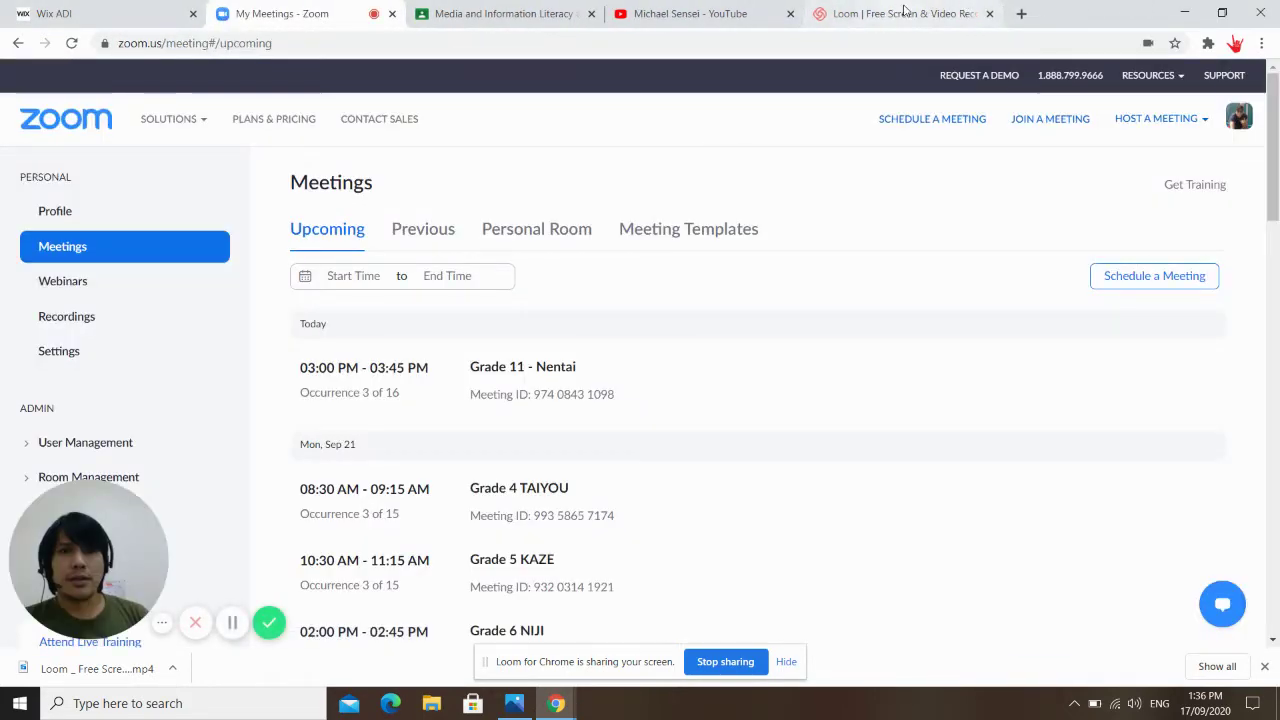
pyautogui.click(902, 14)
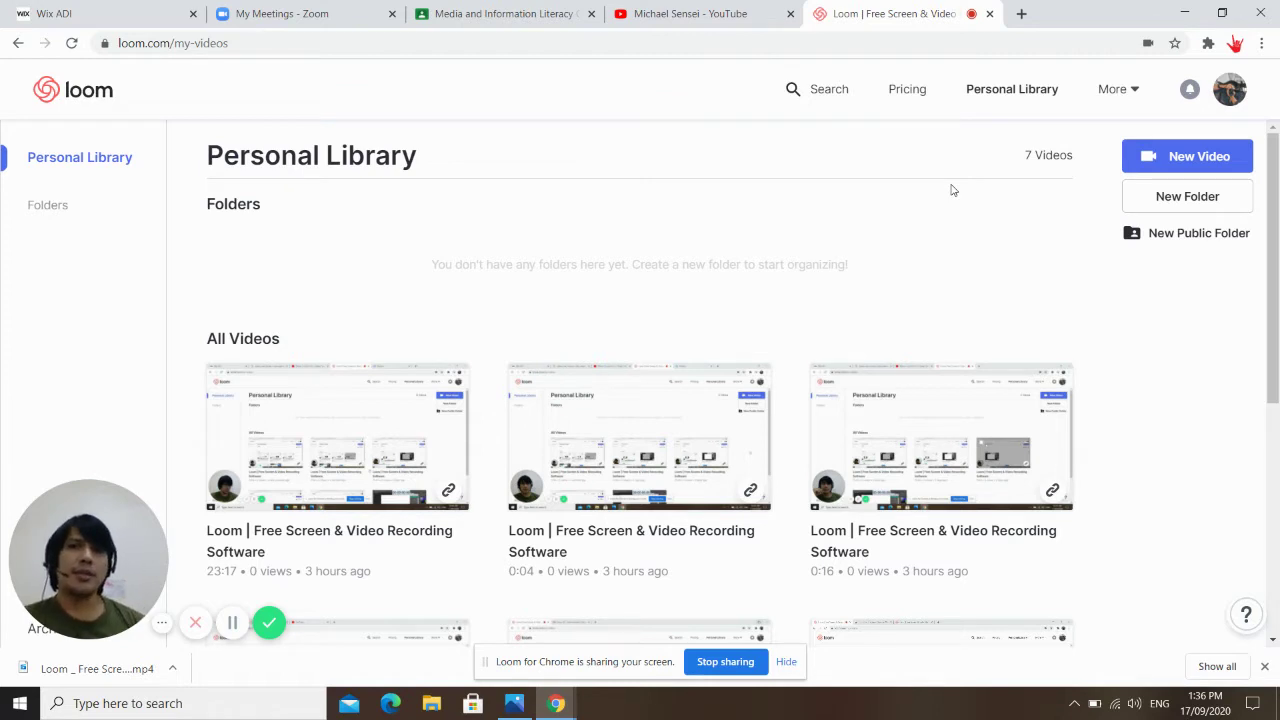
# - Load site123.com in a new browser tab and open the website for editing from its dashboard
pyautogui.click(1021, 14)
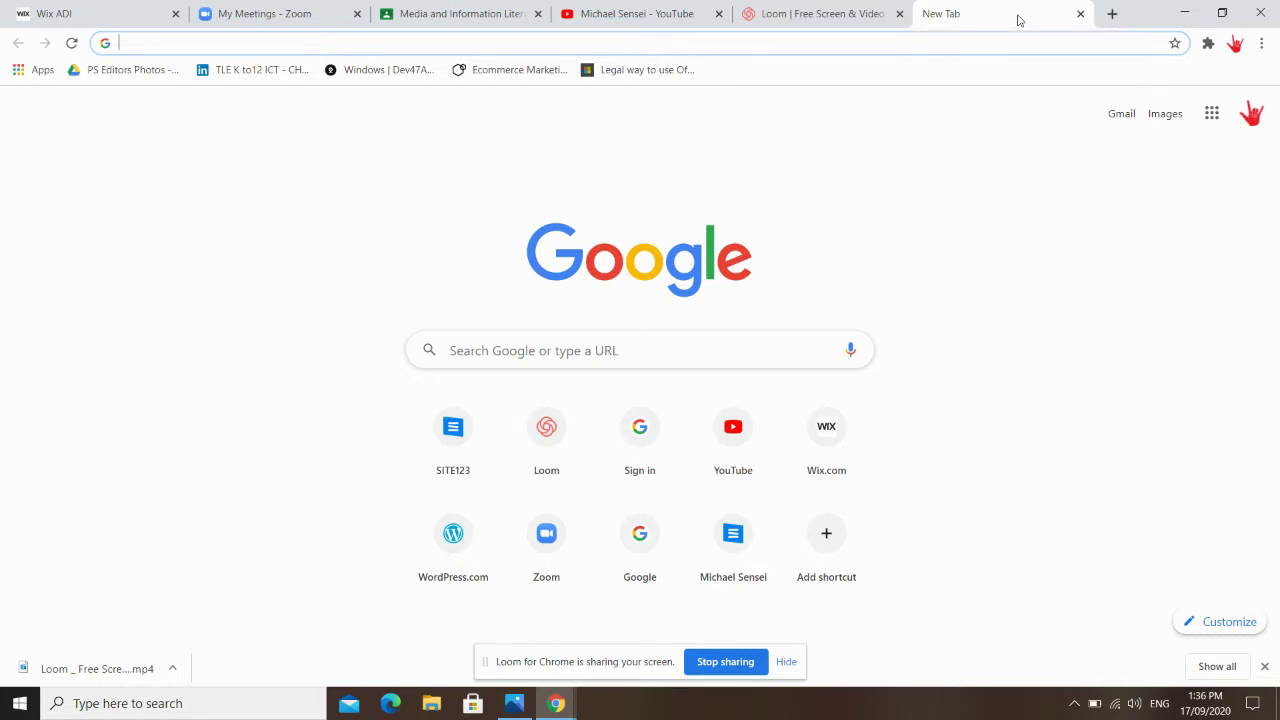
pyautogui.write('Sit')
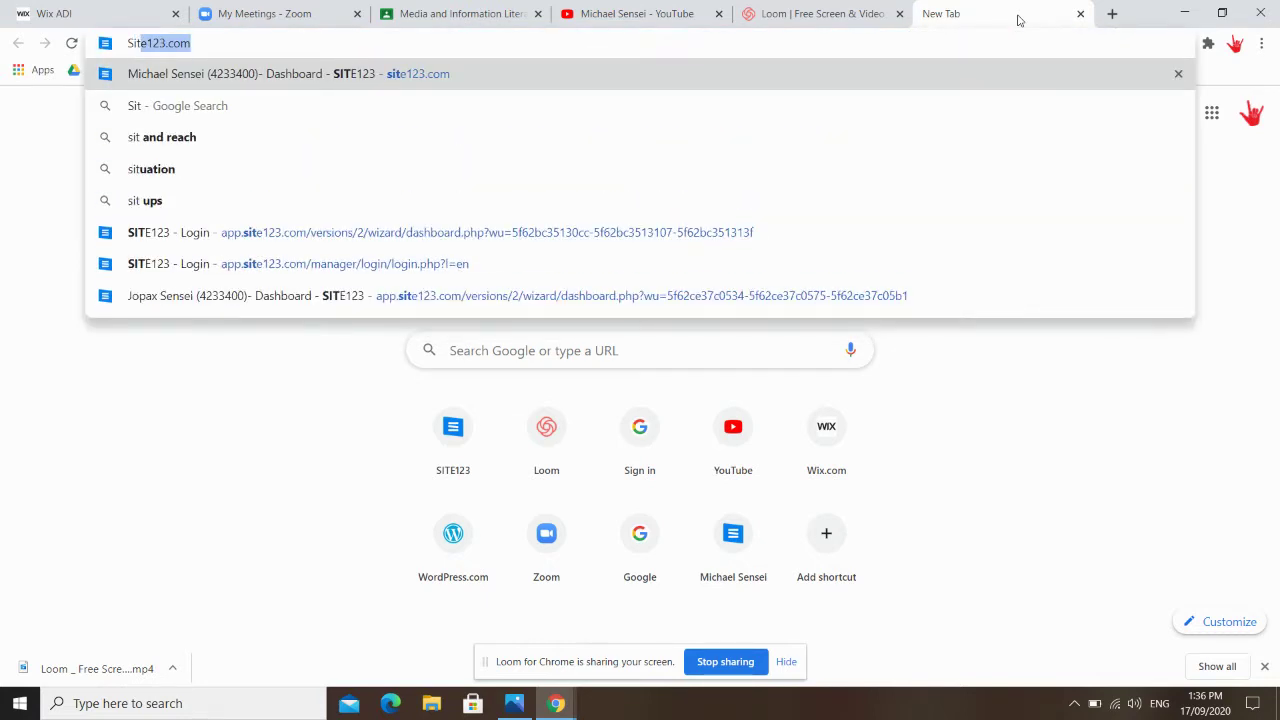
pyautogui.write('e123.co')
pyautogui.press('Return')
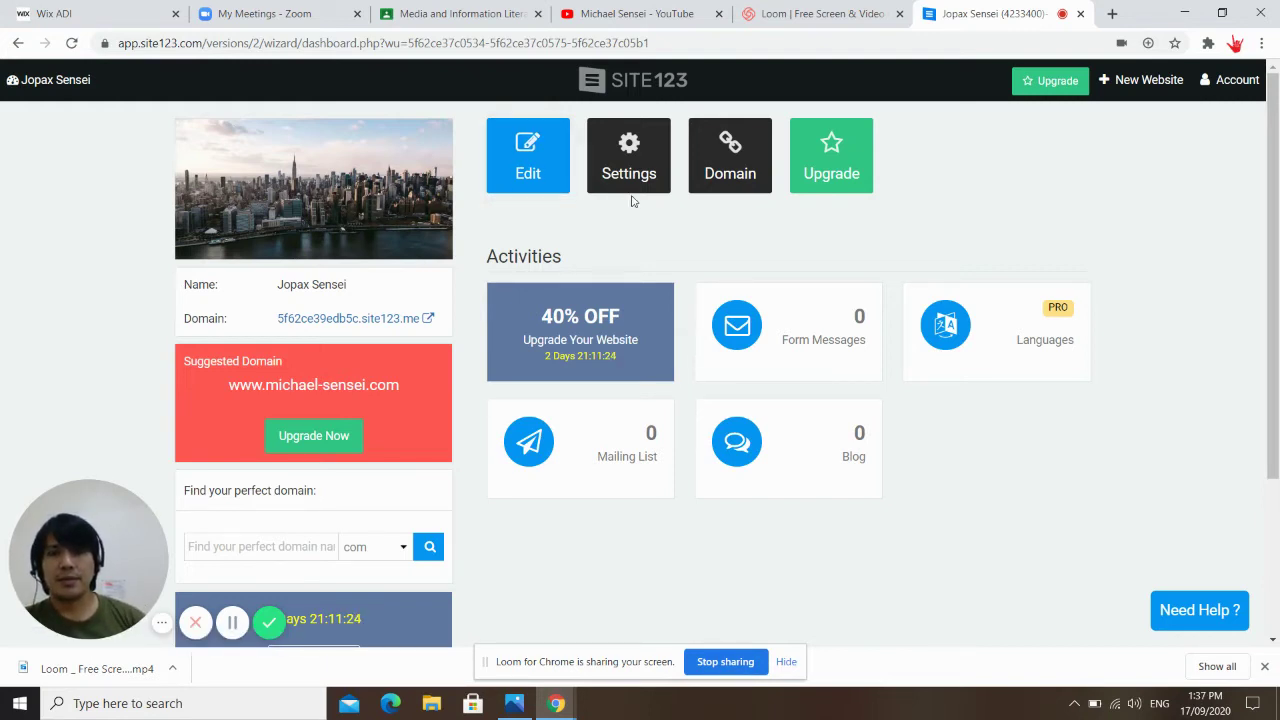
pyautogui.click(525, 152)
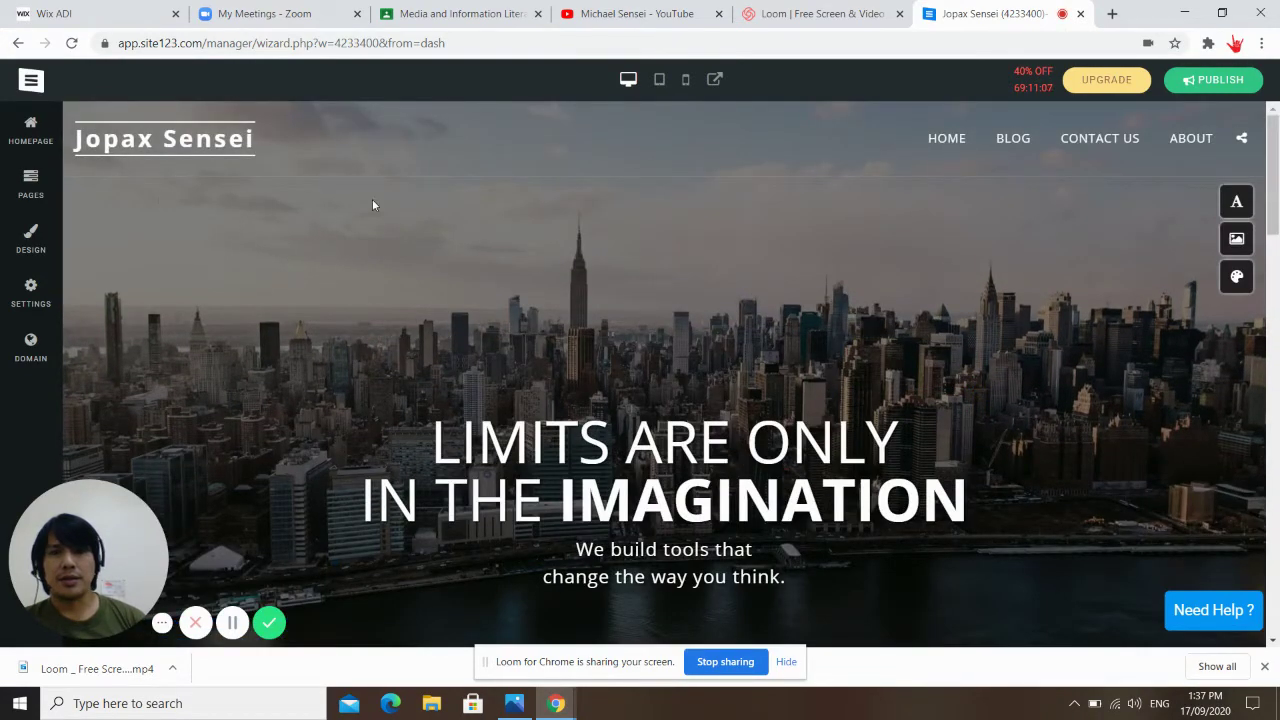
# - Apply the homepage text layout with a bold main title and a thin outlined box around the subtitle
pyautogui.click(30, 137)
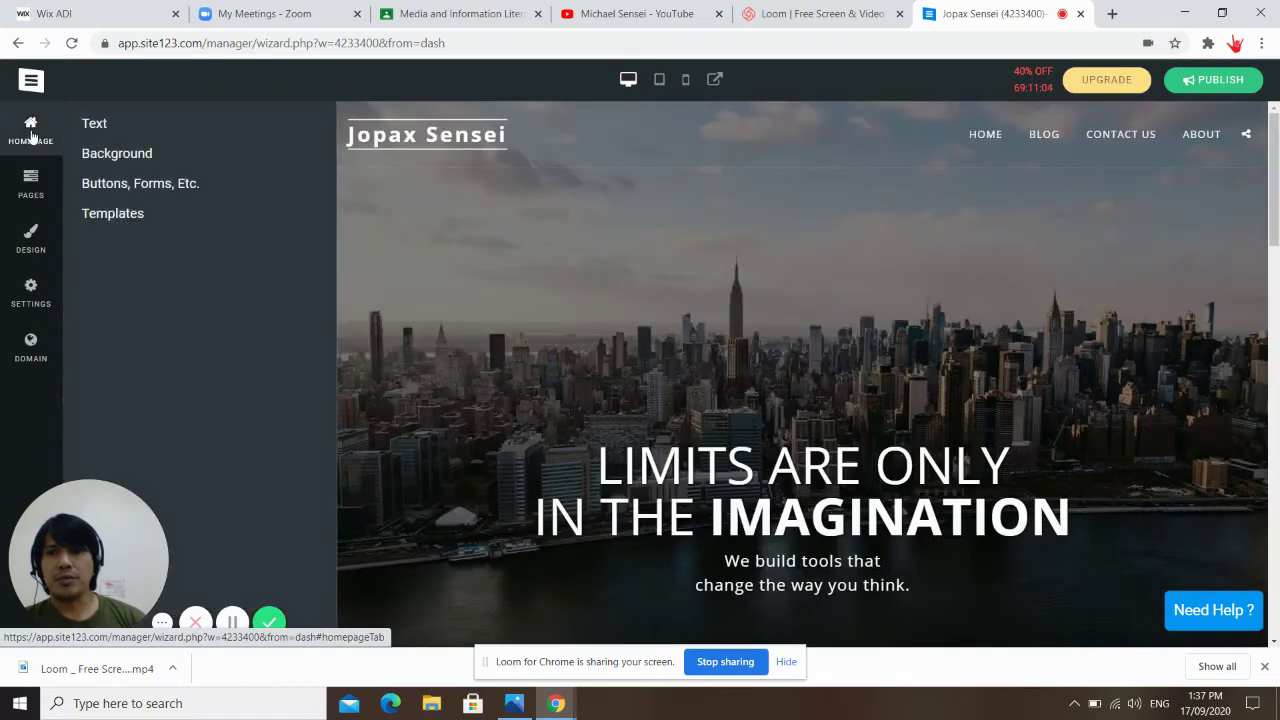
pyautogui.click(101, 128)
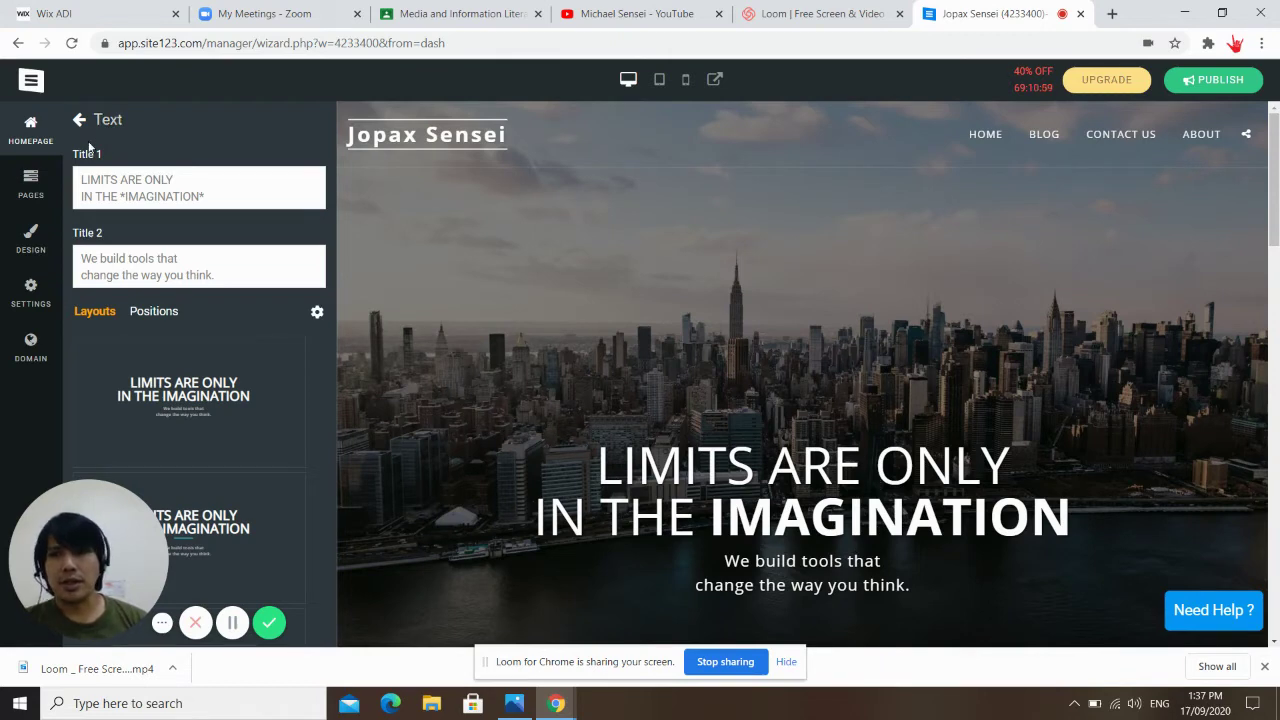
pyautogui.moveTo(170, 280)
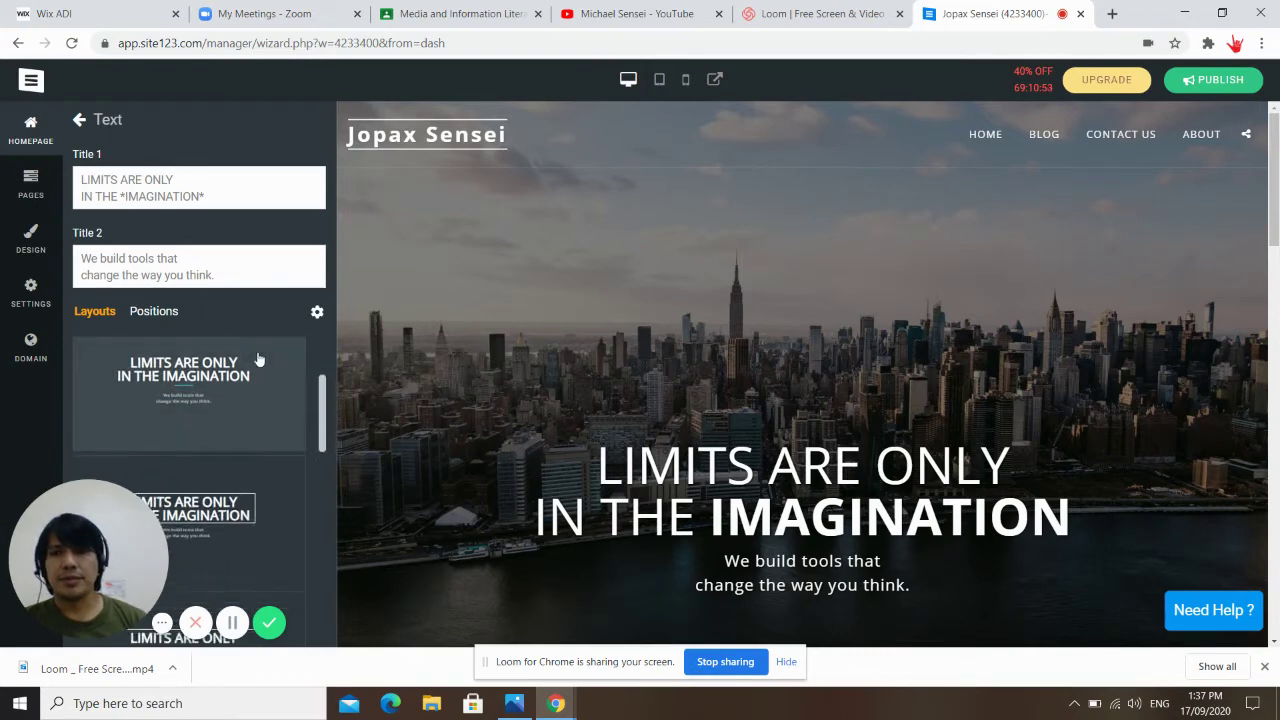
pyautogui.scroll(-1, 257, 358)
pyautogui.scroll(1, 256, 352)
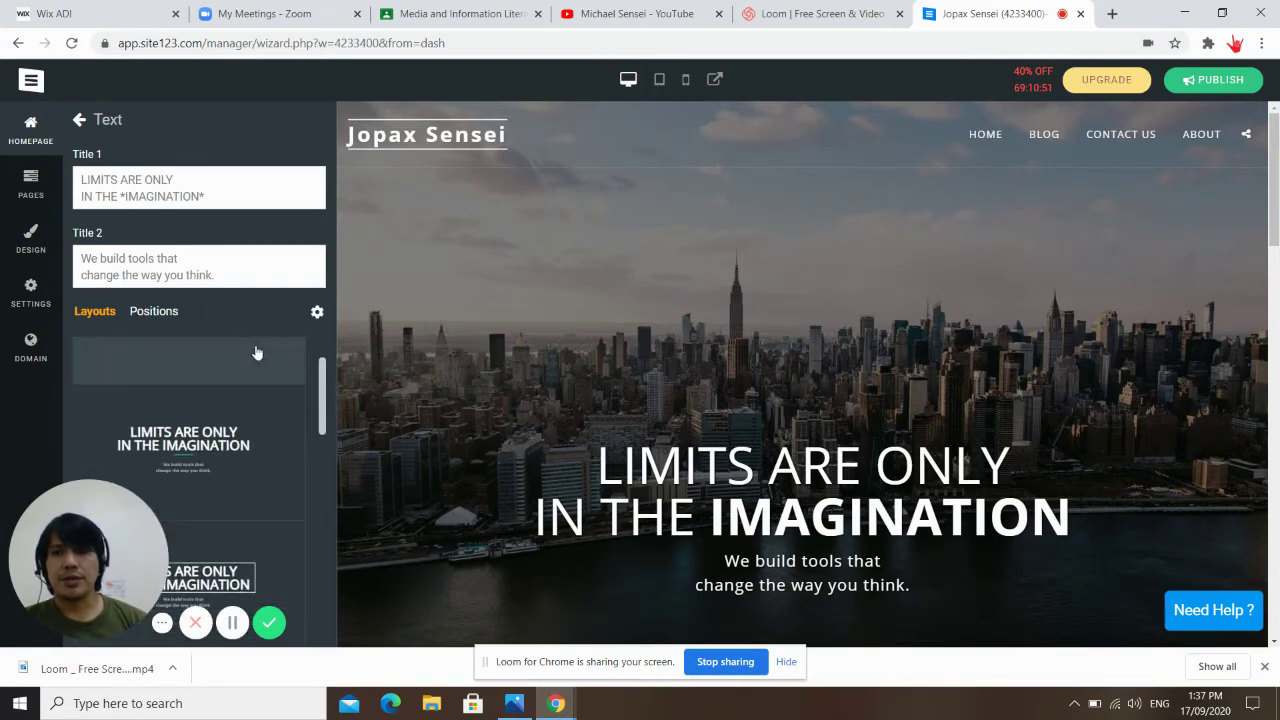
pyautogui.click(150, 312)
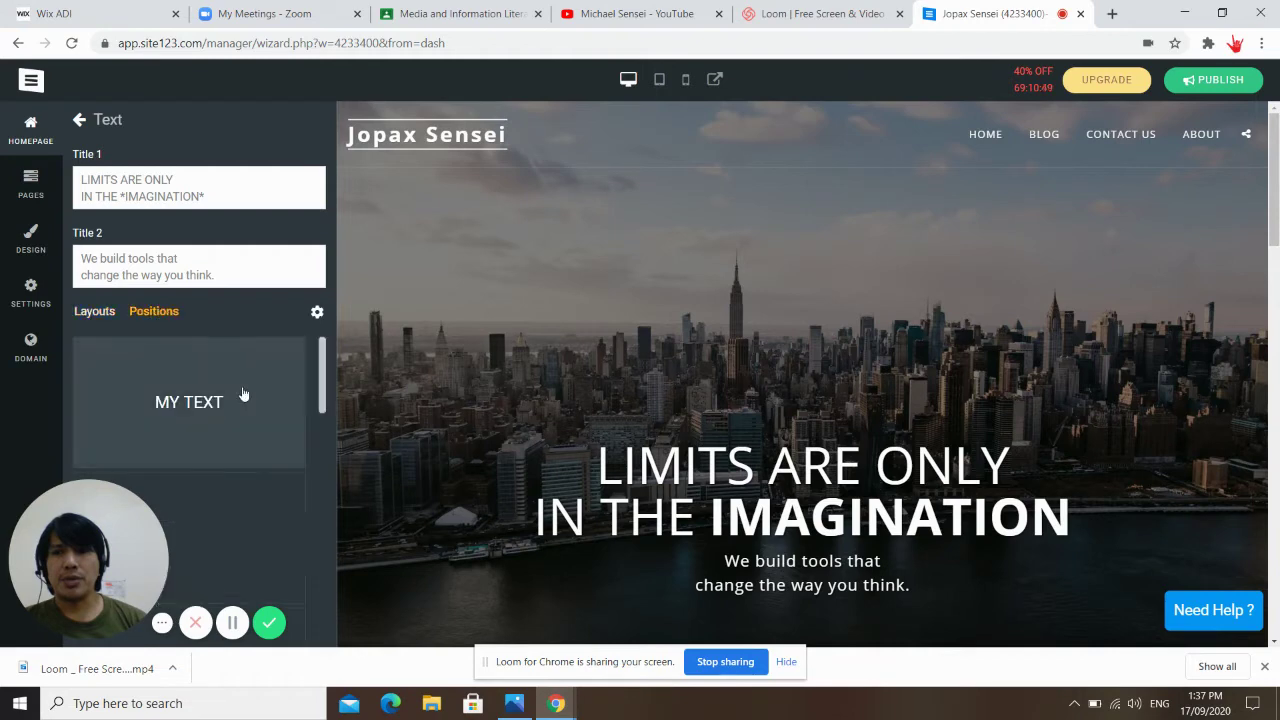
pyautogui.click(97, 312)
pyautogui.scroll(-3, 254, 428)
pyautogui.scroll(-3, 254, 428)
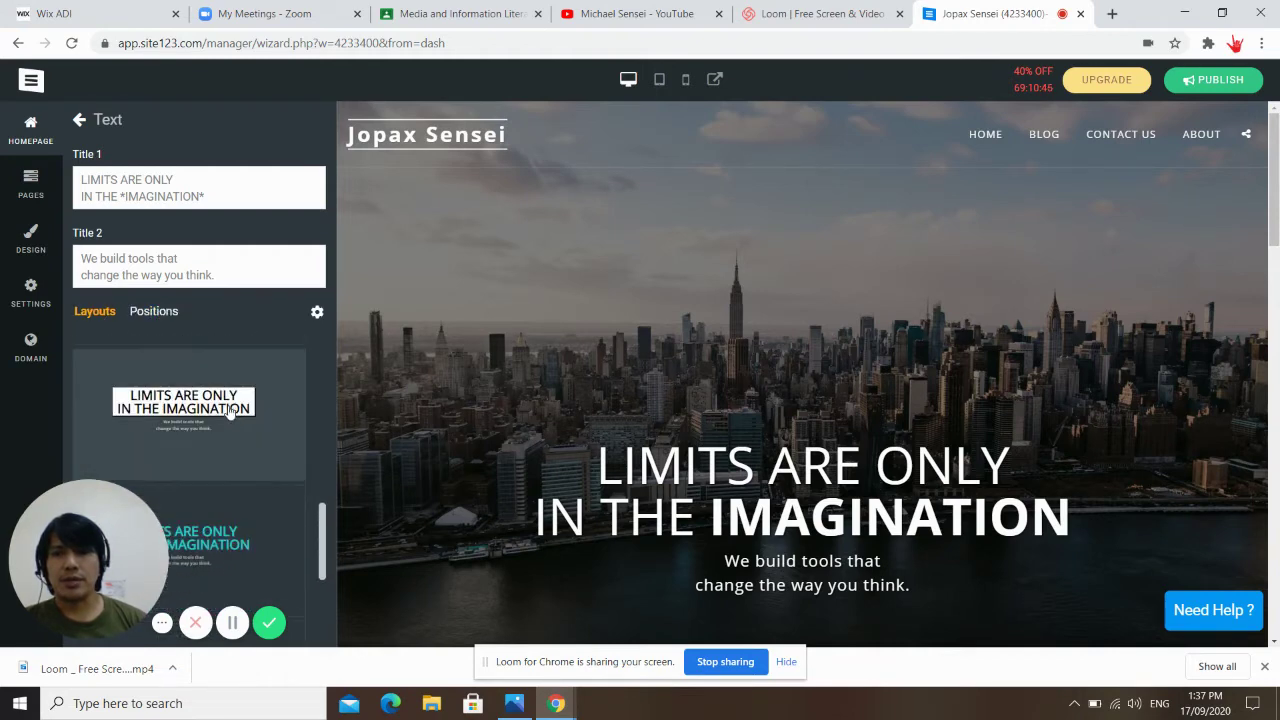
pyautogui.scroll(-1, 228, 413)
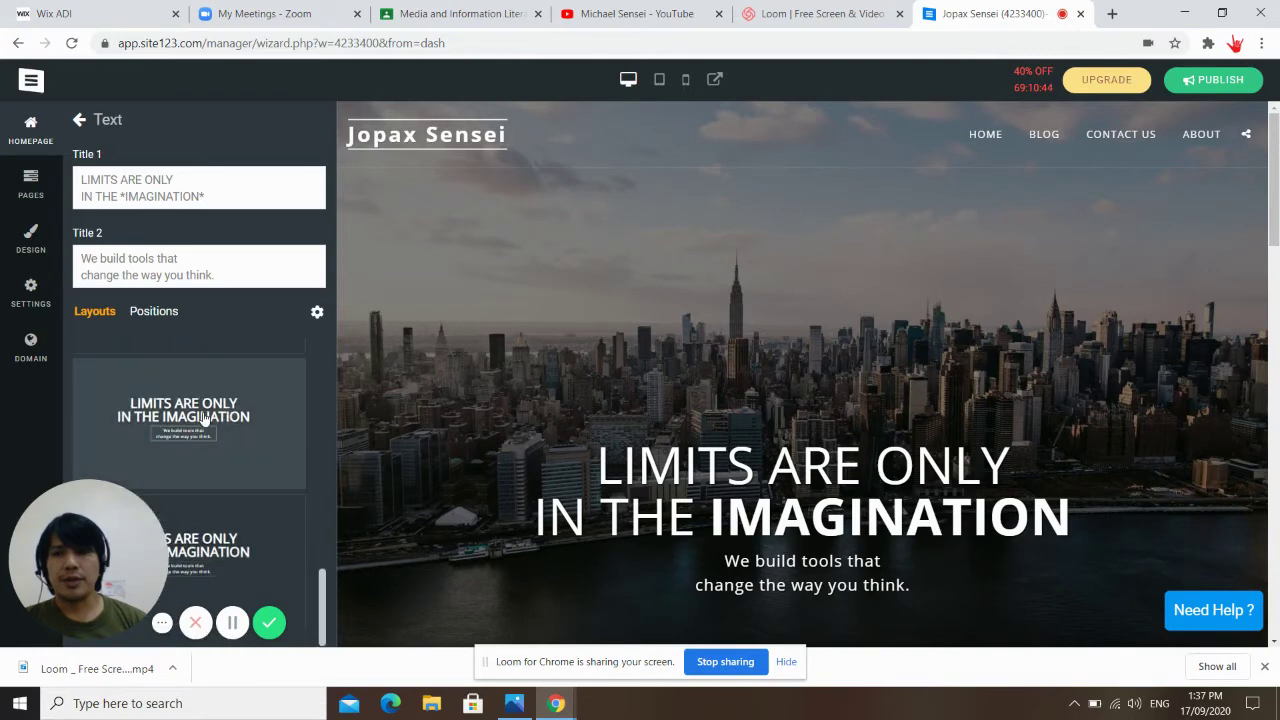
pyautogui.click(203, 418)
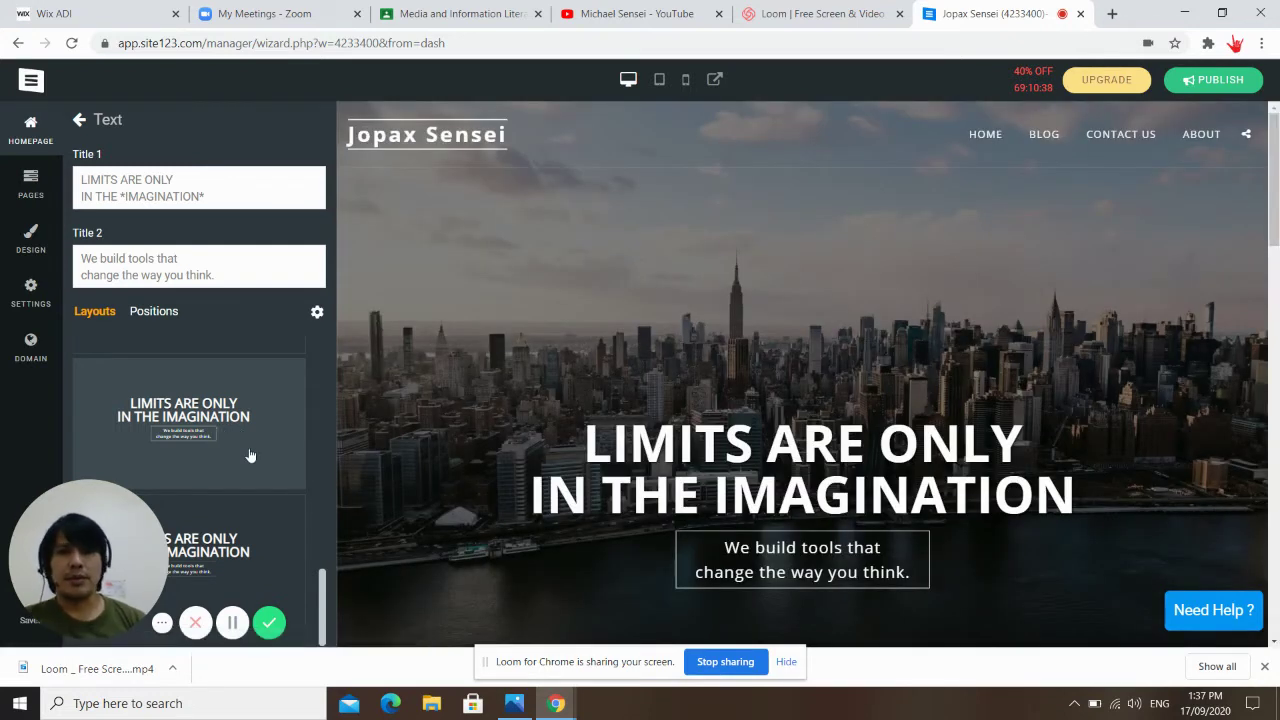
pyautogui.scroll(2, 253, 445)
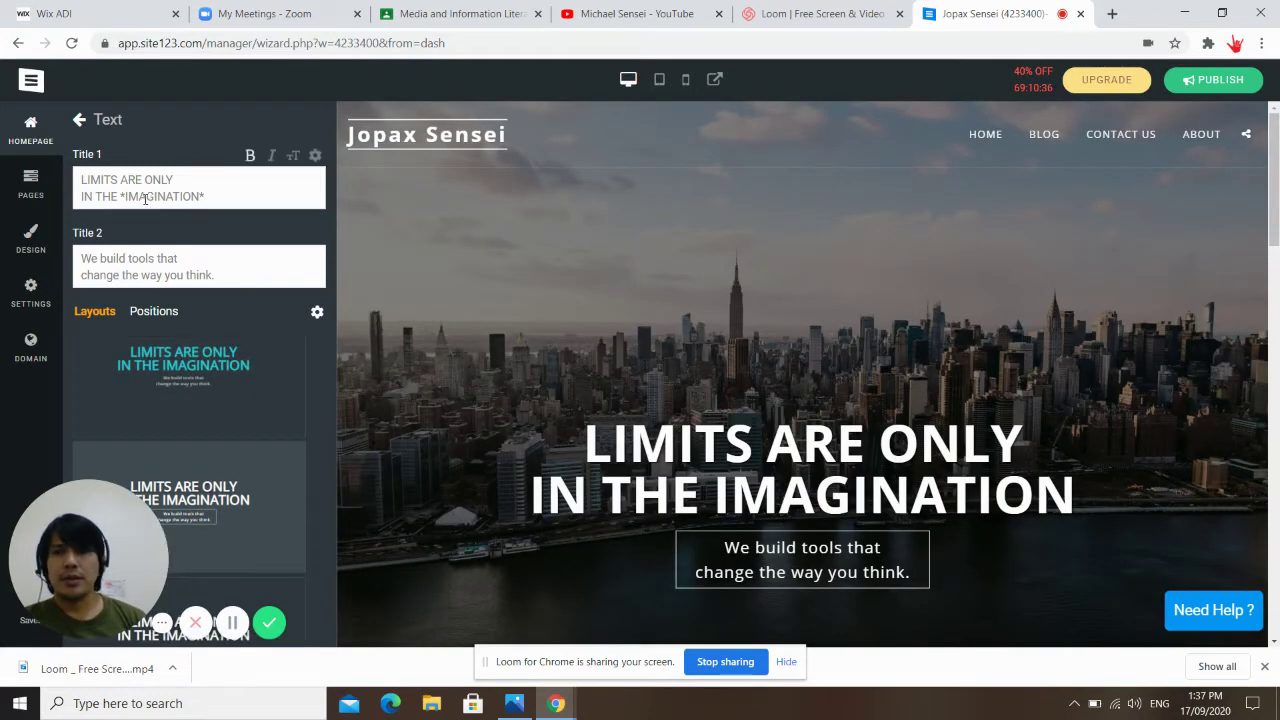
pyautogui.click(80, 121)
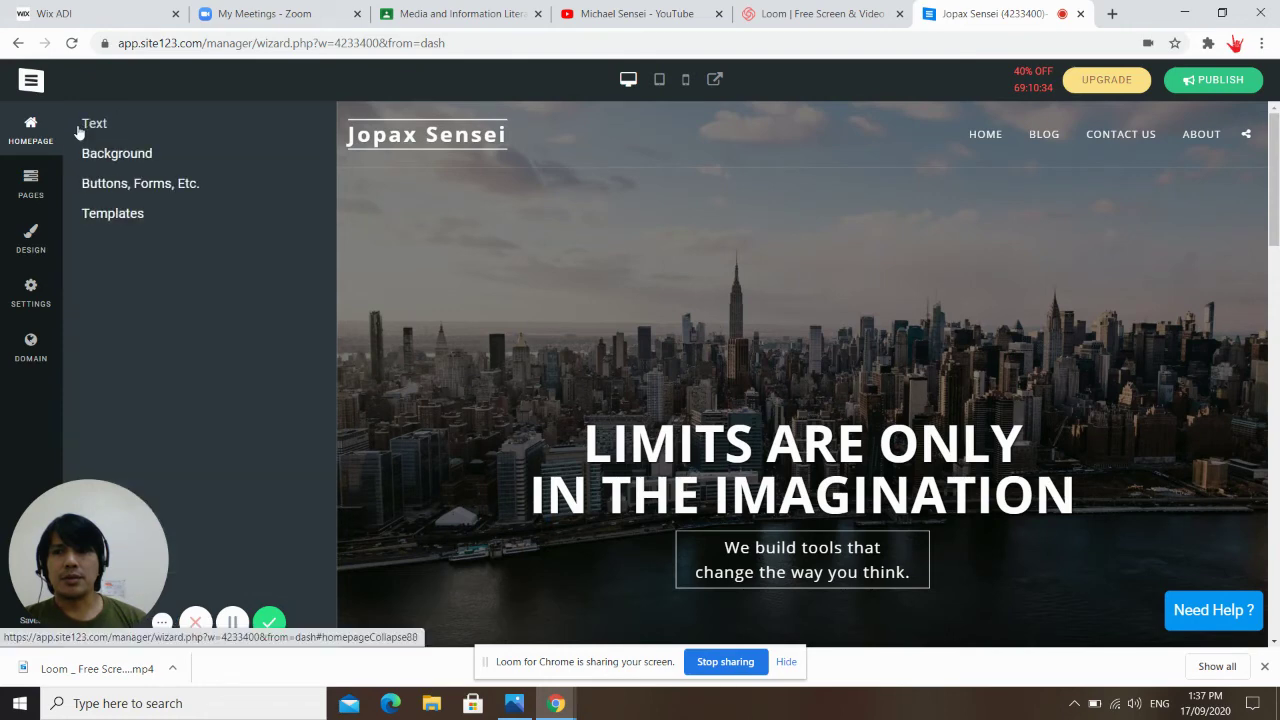
# - Set the homepage background to the video library clip of a blue starry sky seen through a cave opening, and save it
pyautogui.click(130, 163)
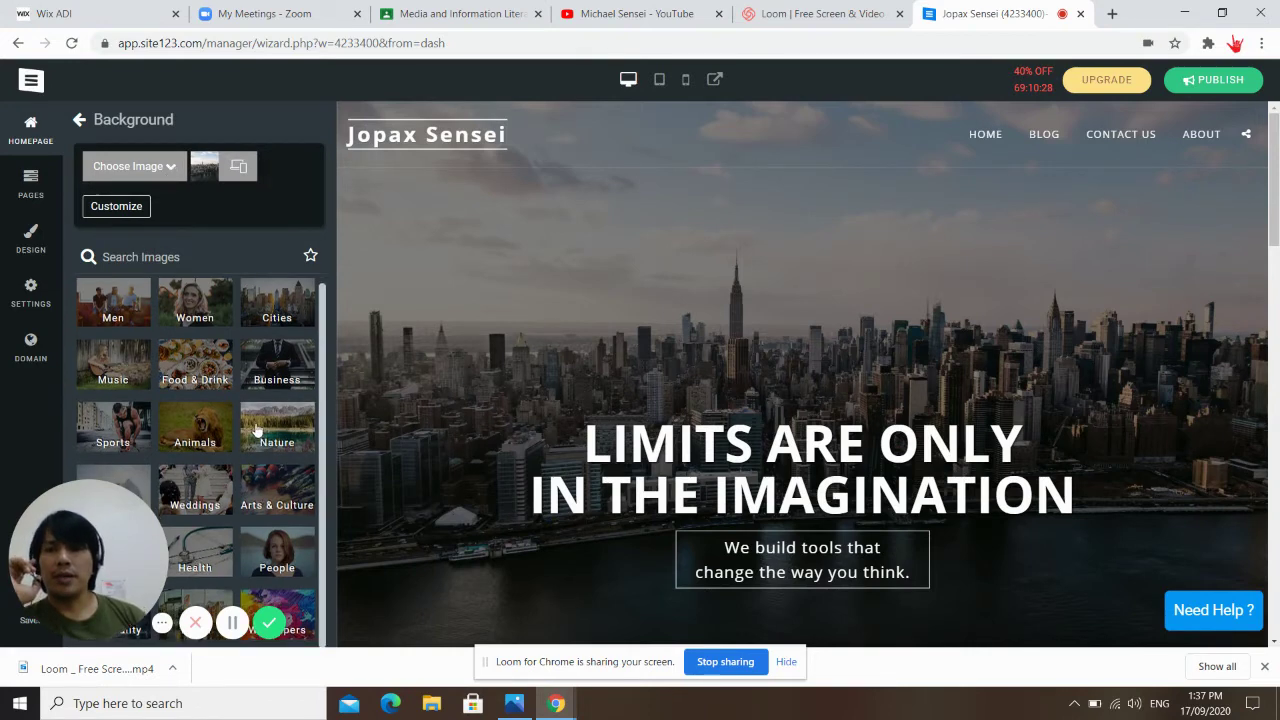
pyautogui.click(171, 170)
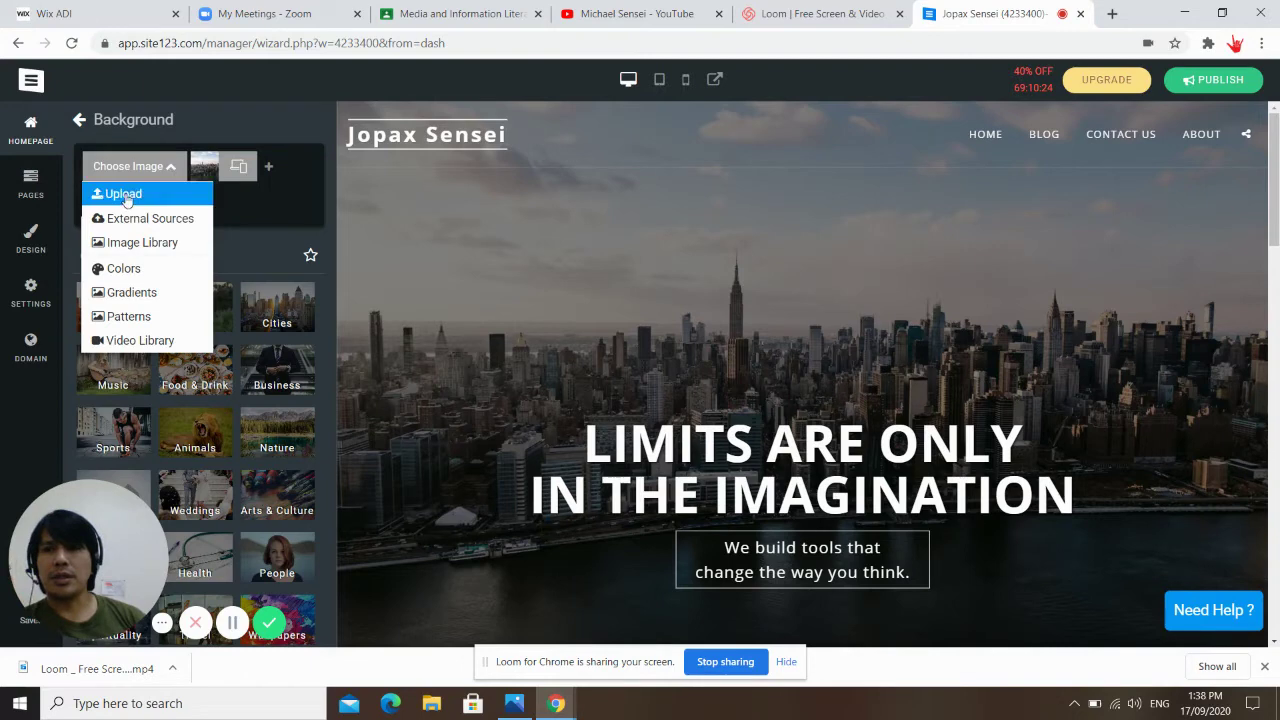
pyautogui.click(171, 168)
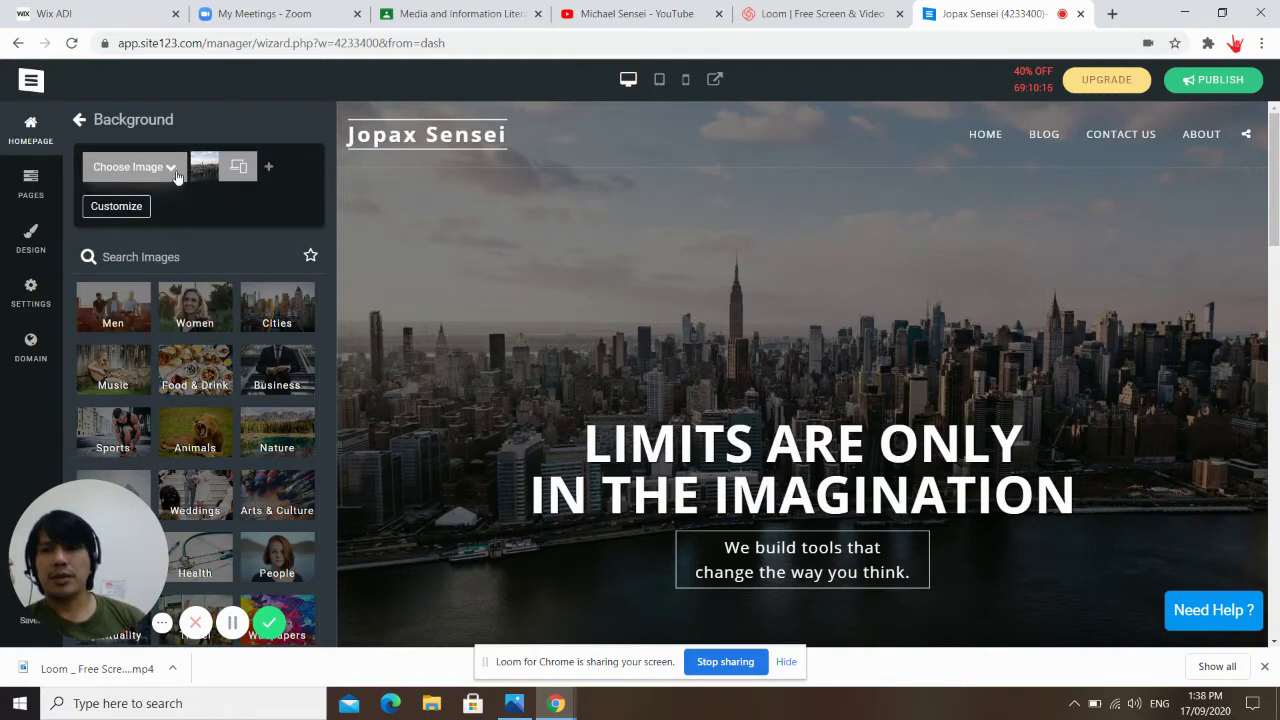
pyautogui.click(130, 170)
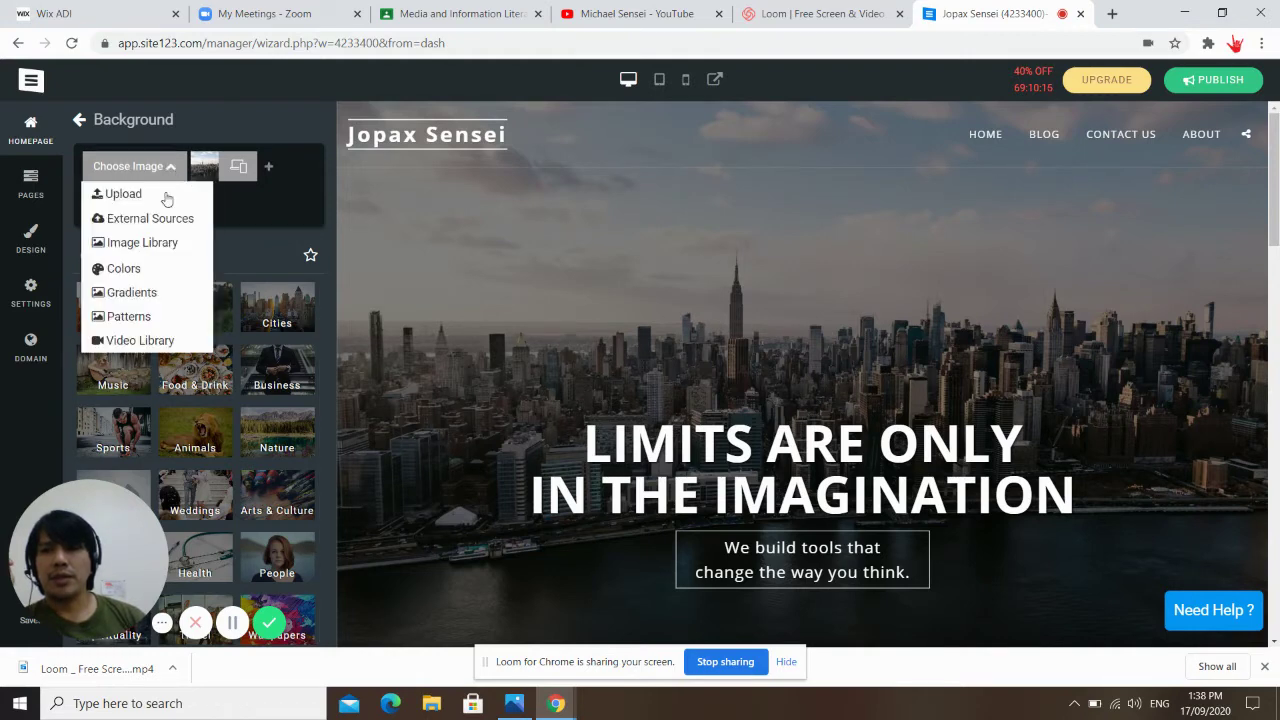
pyautogui.click(145, 340)
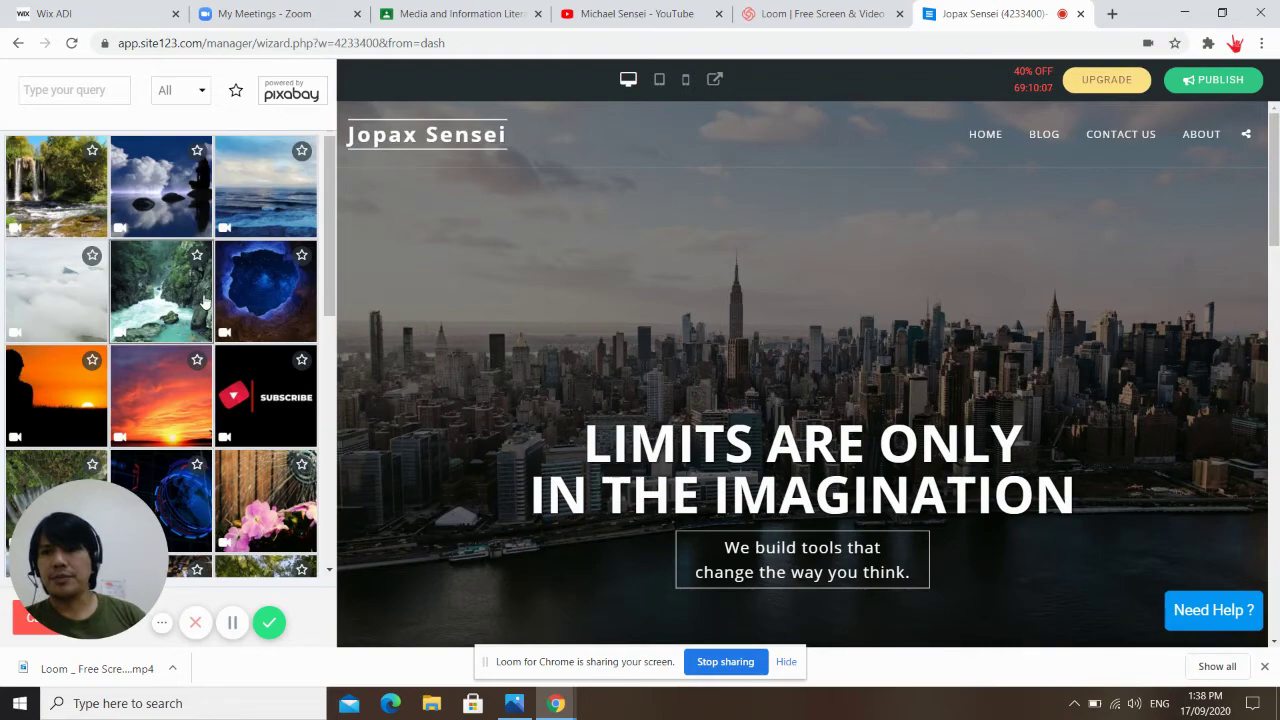
pyautogui.scroll(-10, 290, 320)
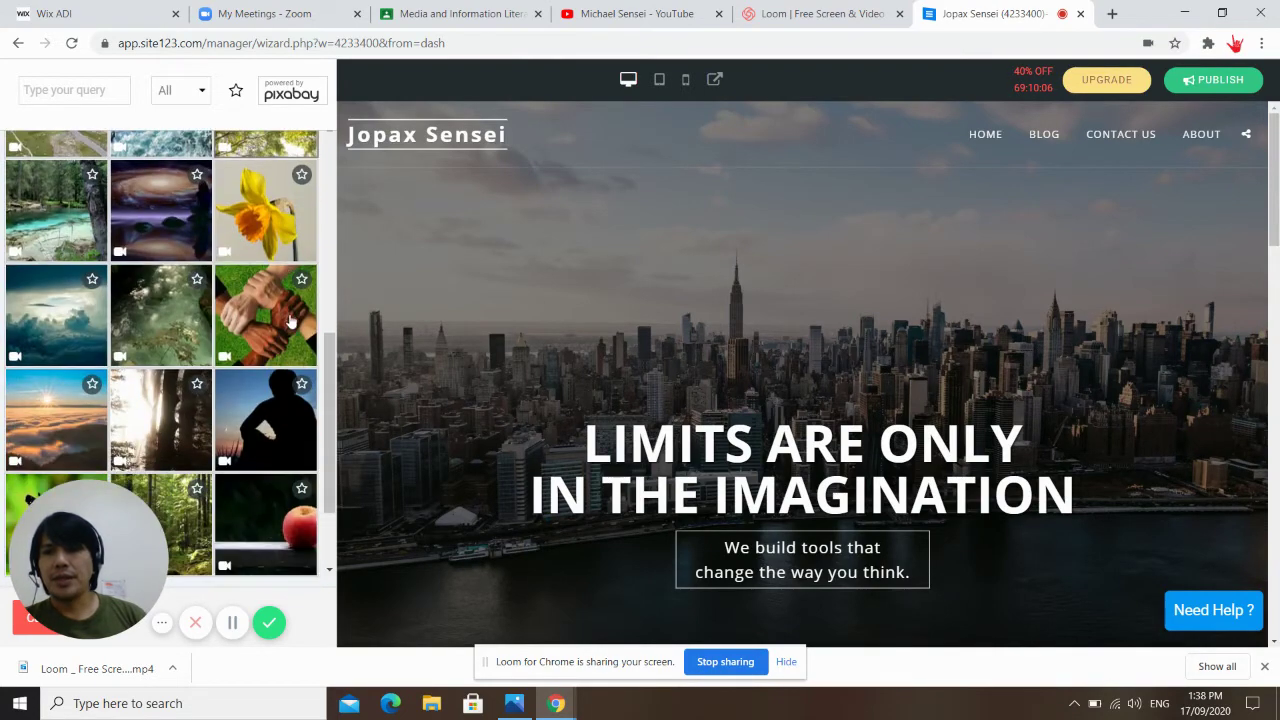
pyautogui.scroll(-1, 290, 320)
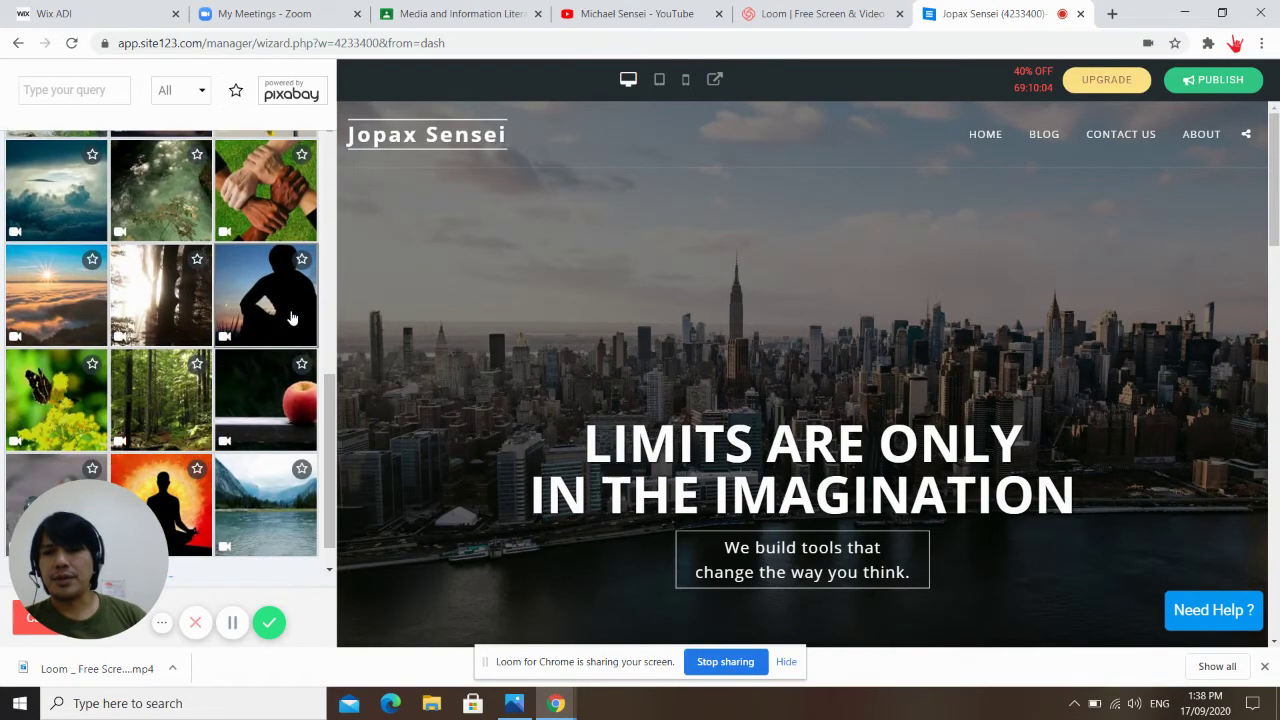
pyautogui.scroll(10, 293, 317)
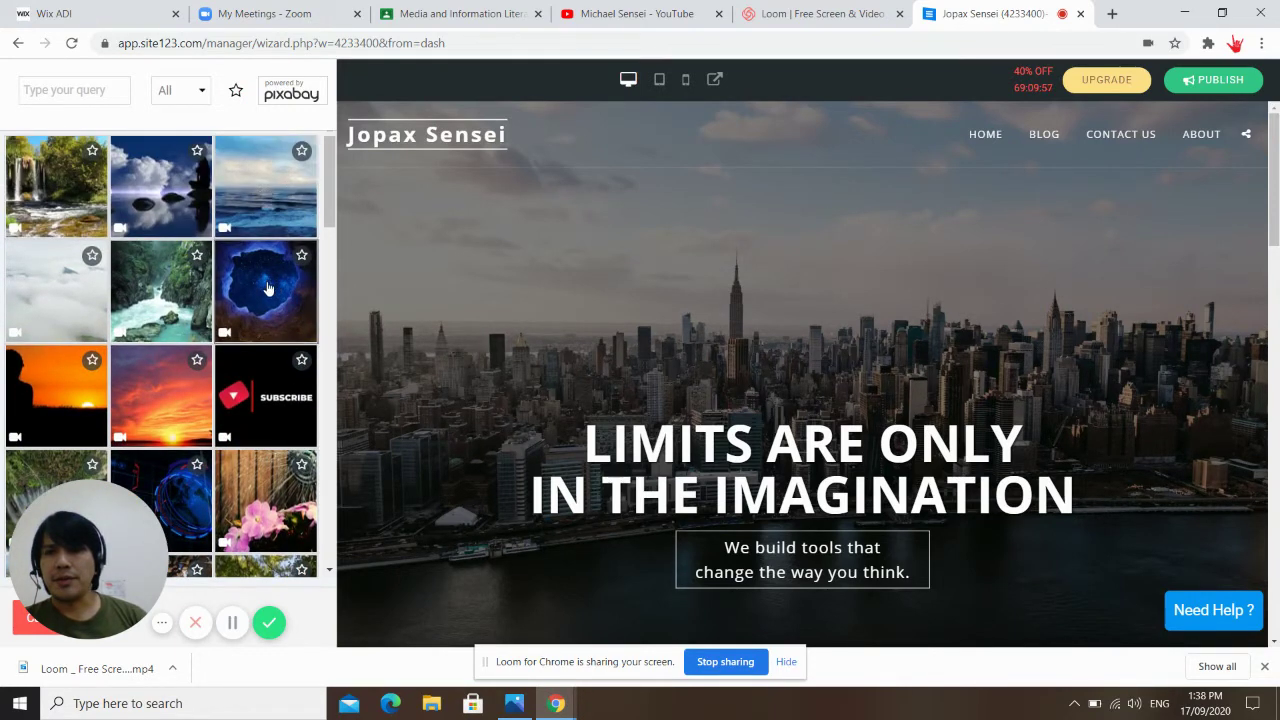
pyautogui.click(267, 289)
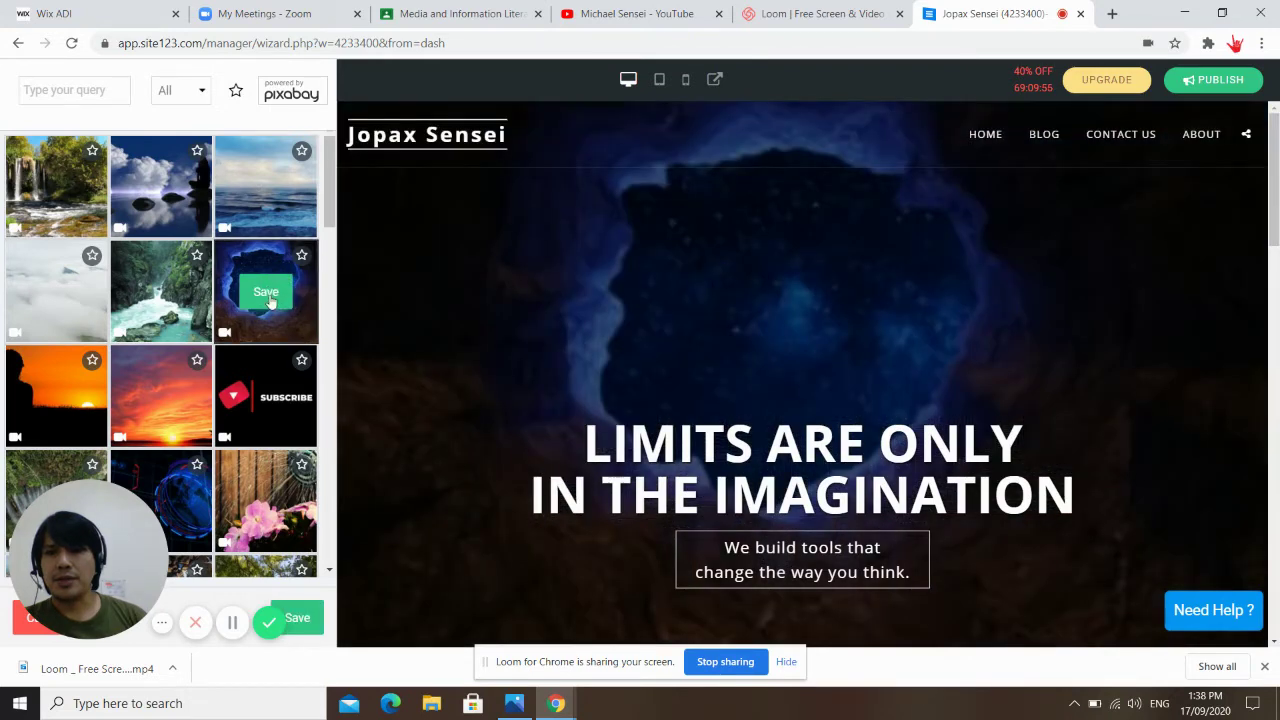
pyautogui.click(266, 293)
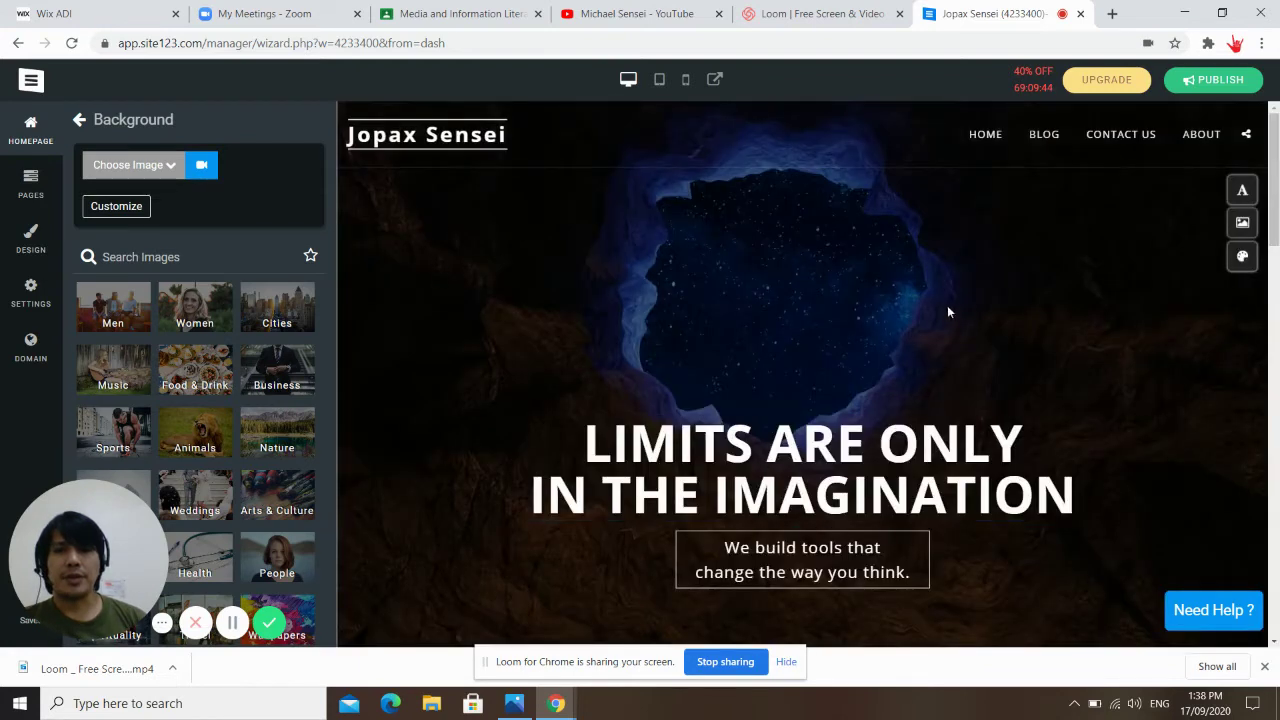
# - Review the available background sources and the background's customization options
pyautogui.click(202, 166)
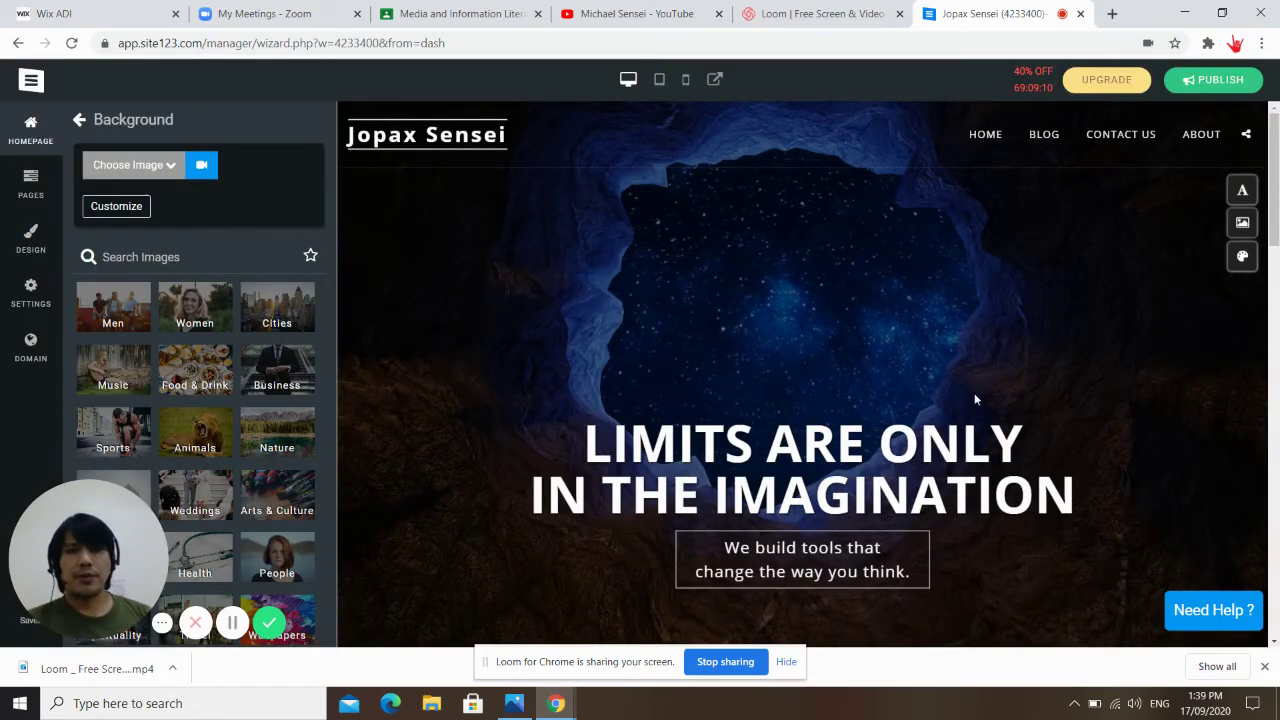
pyautogui.click(160, 166)
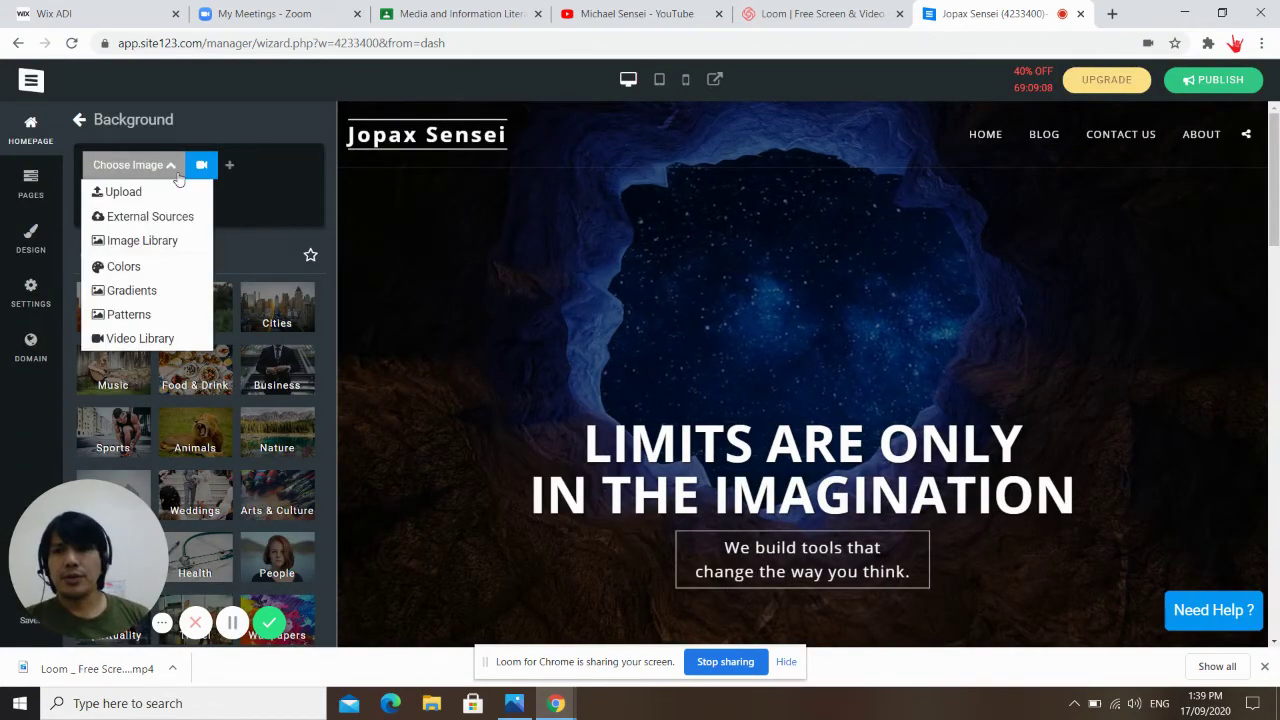
pyautogui.click(450, 325)
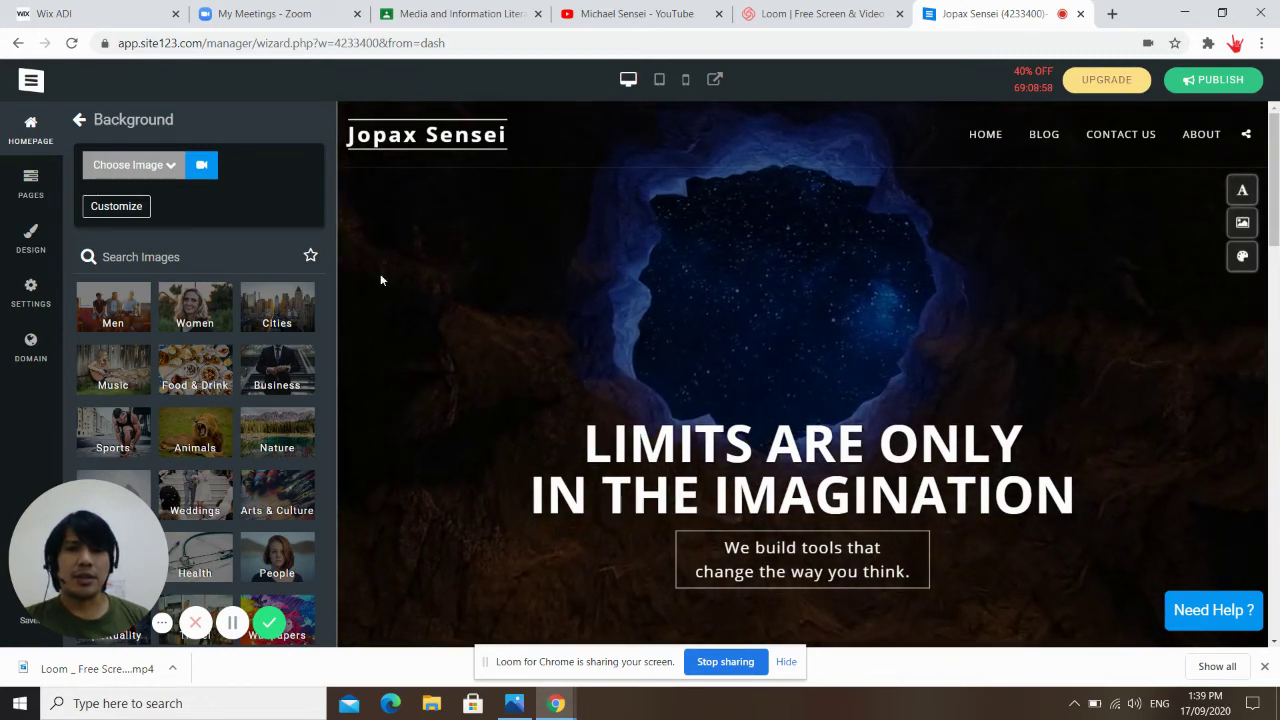
pyautogui.click(100, 210)
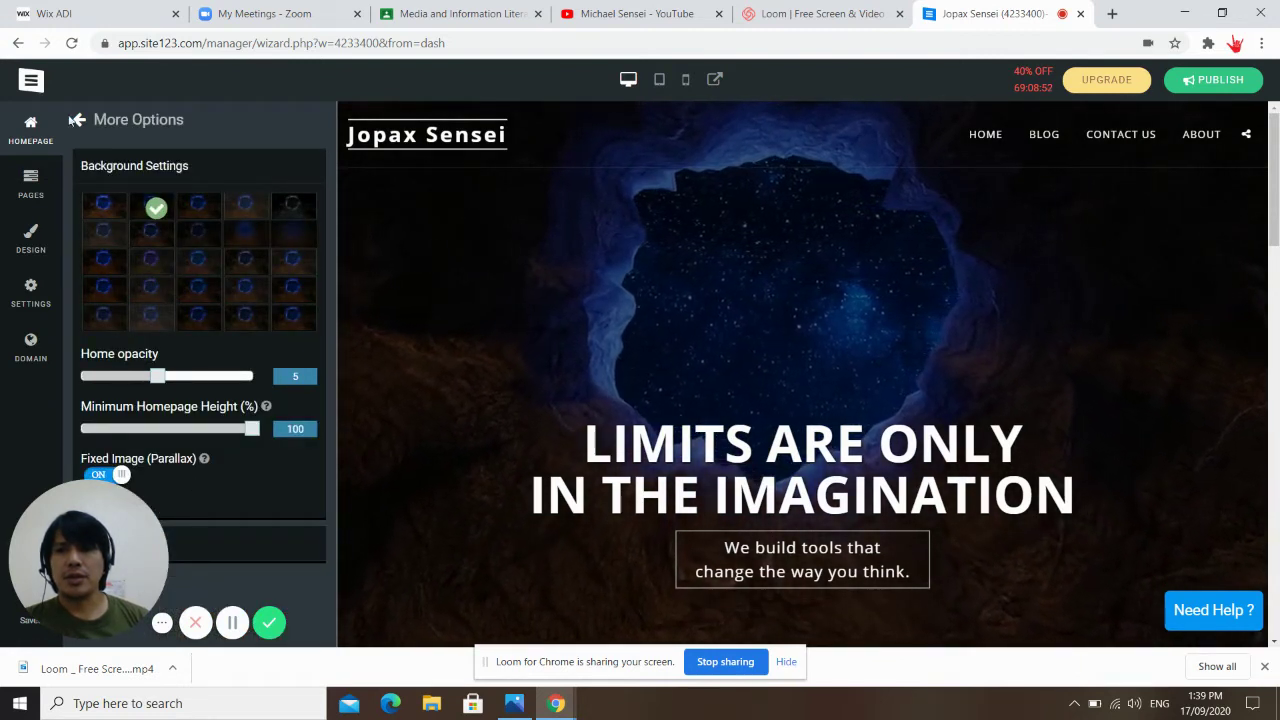
pyautogui.click(78, 121)
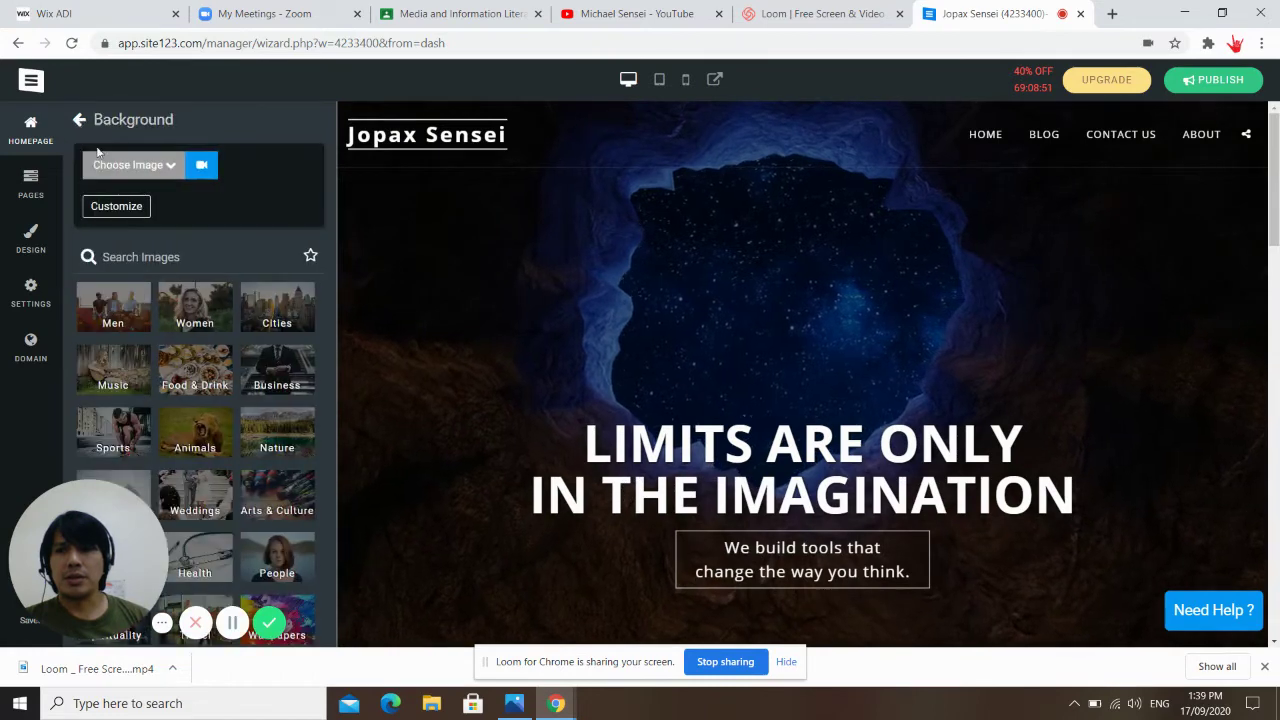
# - Add a second, empty background slot to the homepage background
pyautogui.click(177, 170)
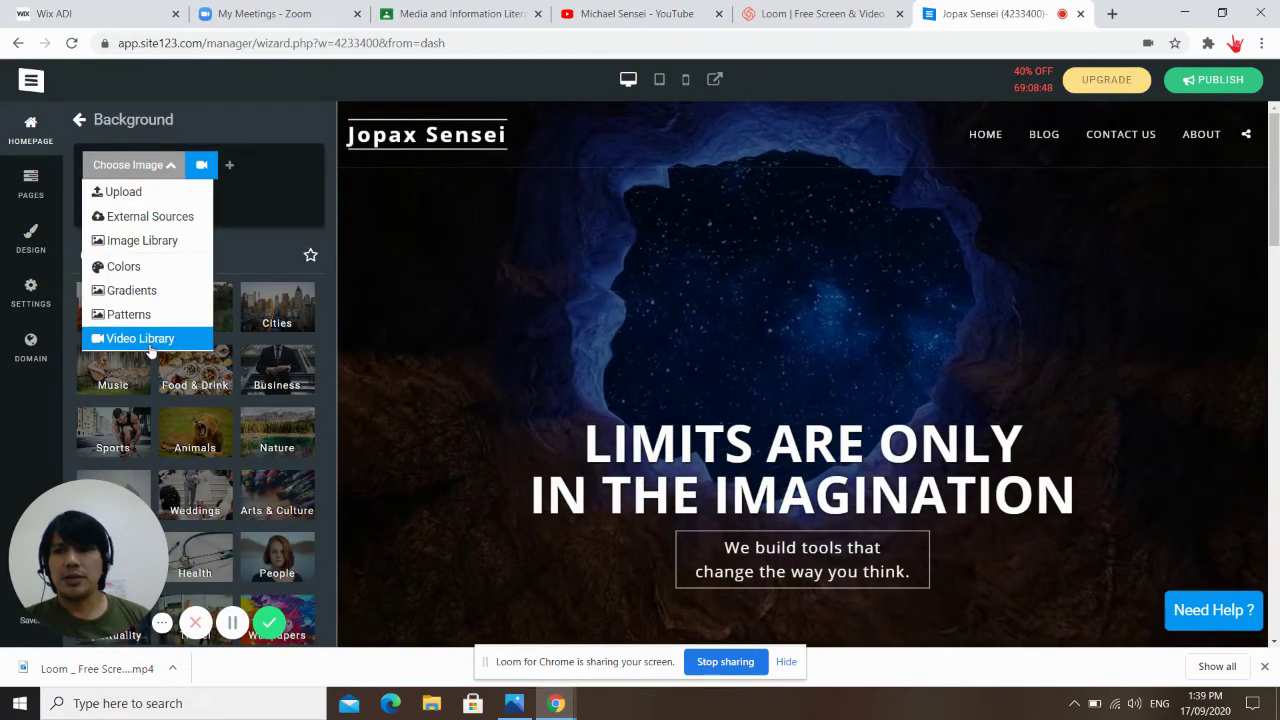
pyautogui.click(230, 167)
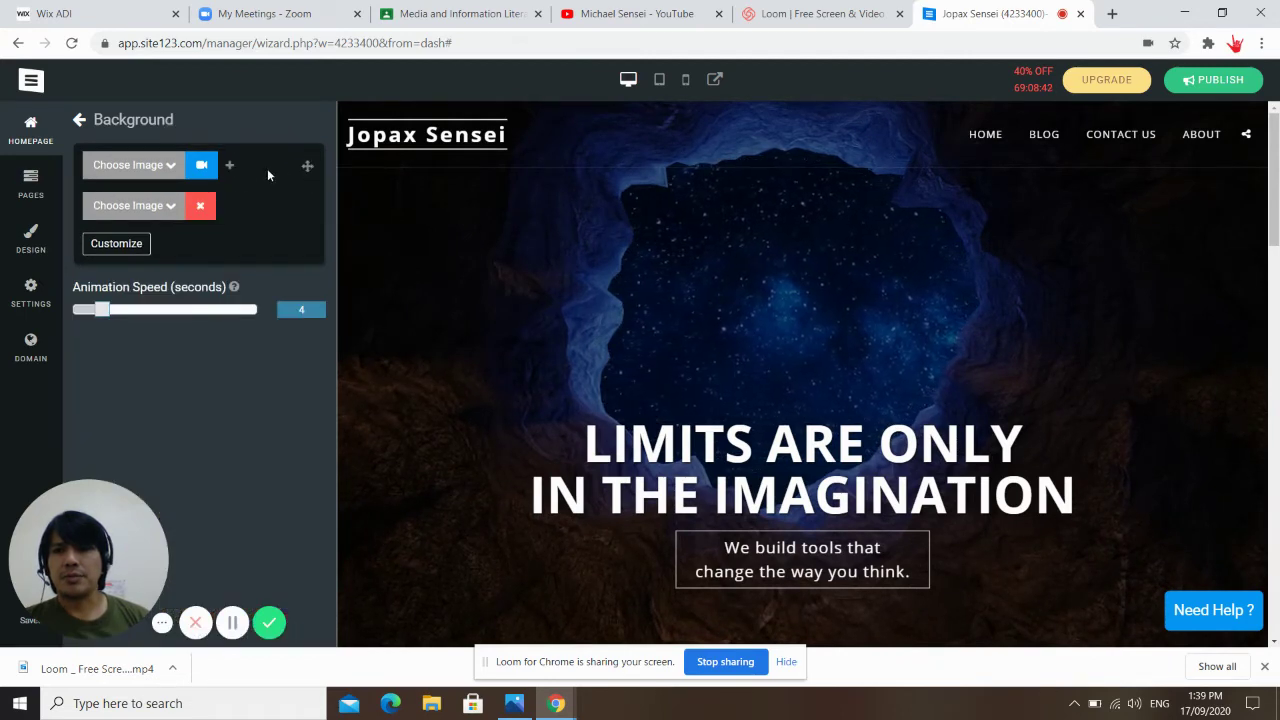
pyautogui.click(78, 122)
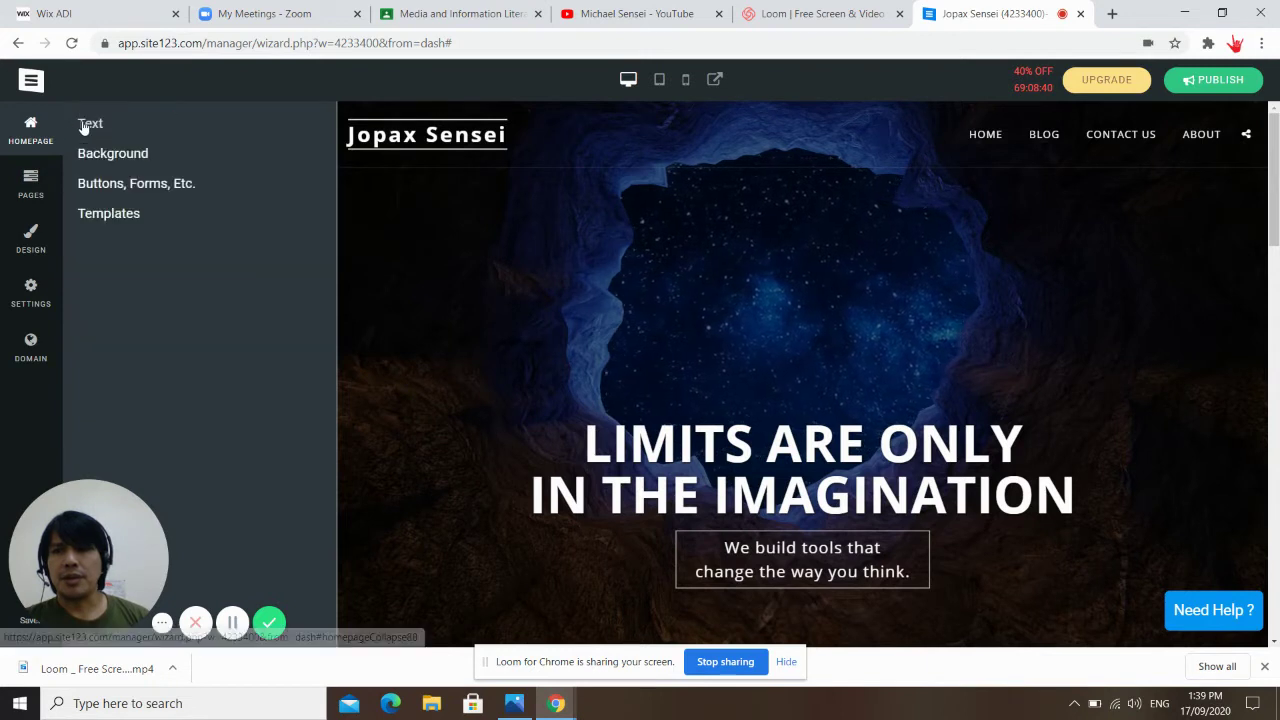
pyautogui.click(95, 124)
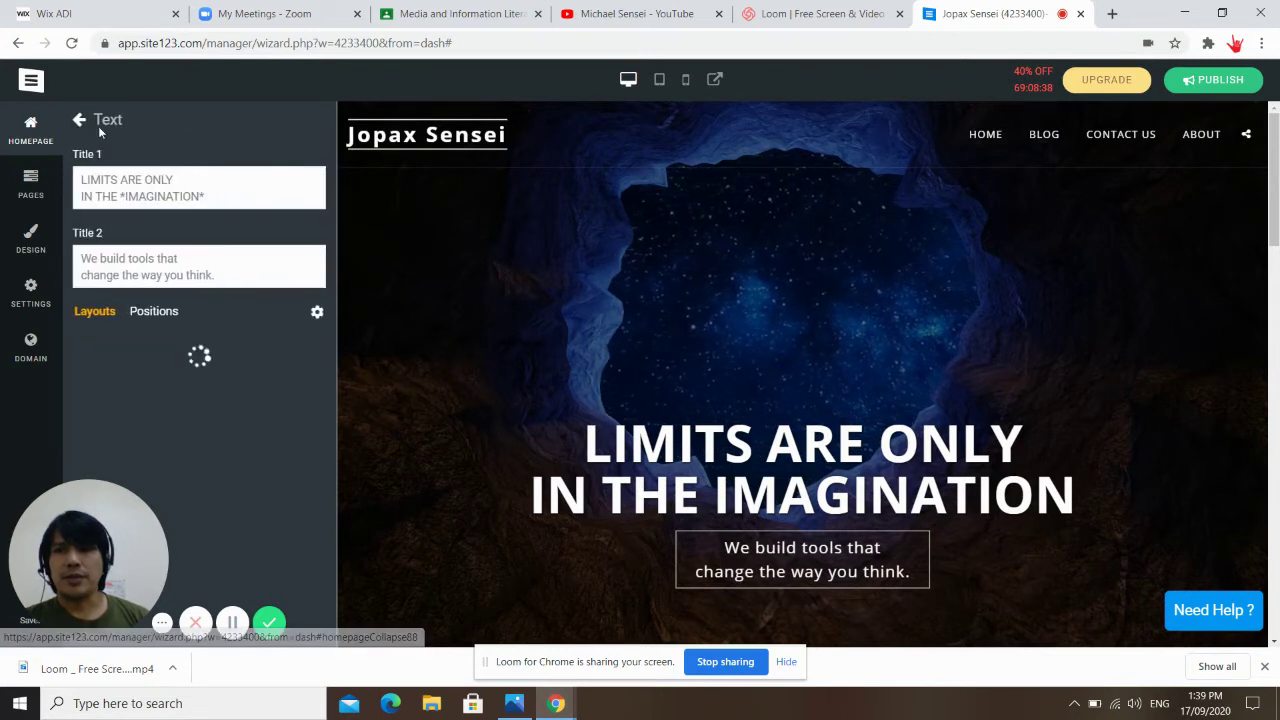
pyautogui.click(78, 122)
pyautogui.click(124, 148)
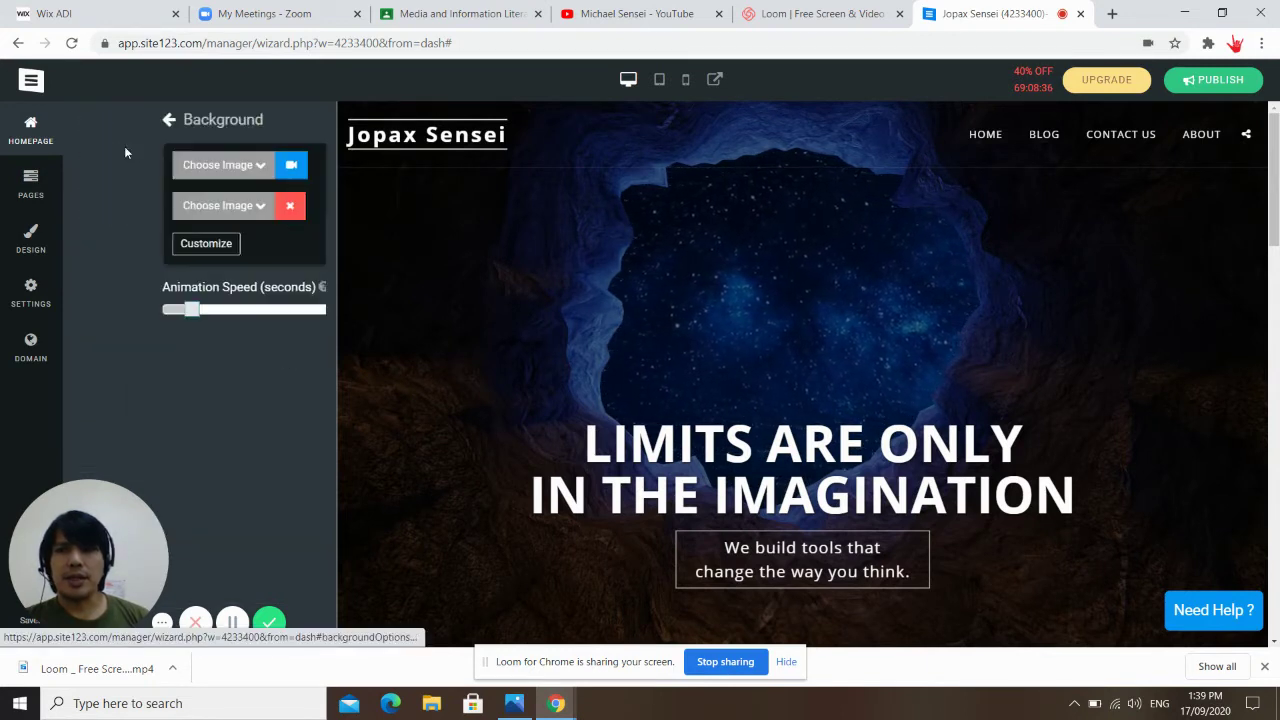
pyautogui.click(80, 122)
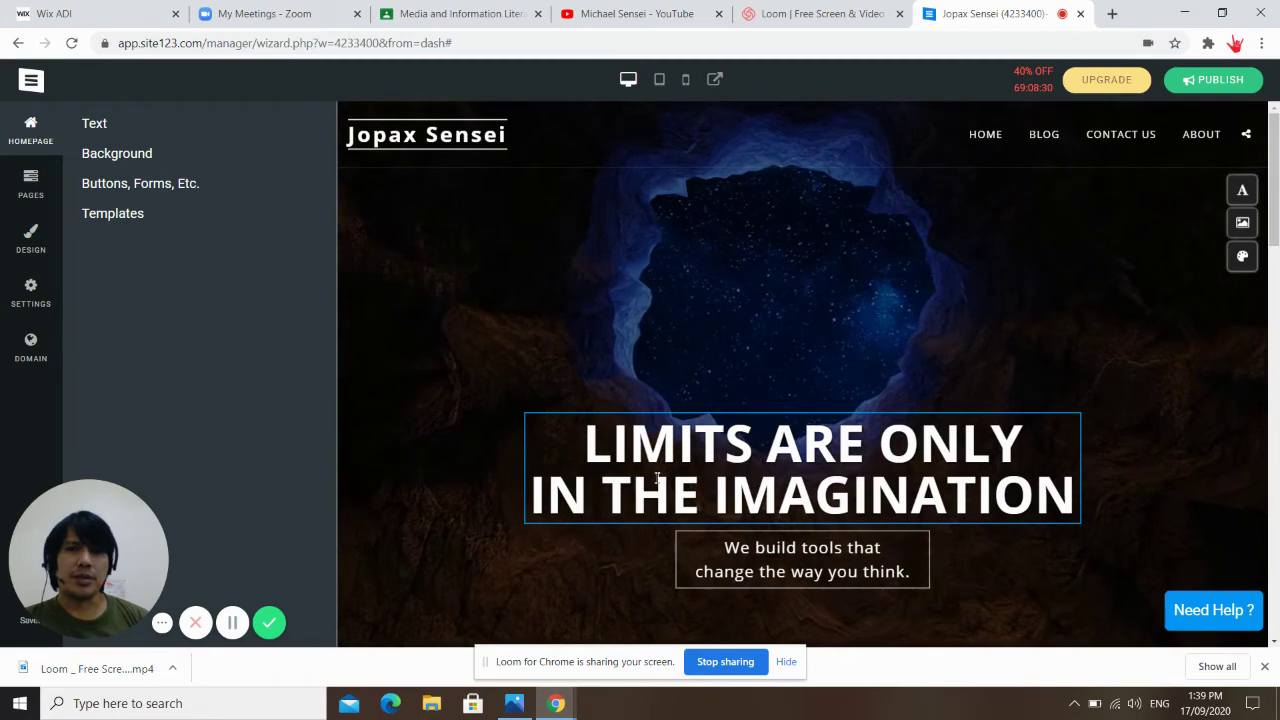
pyautogui.click(30, 130)
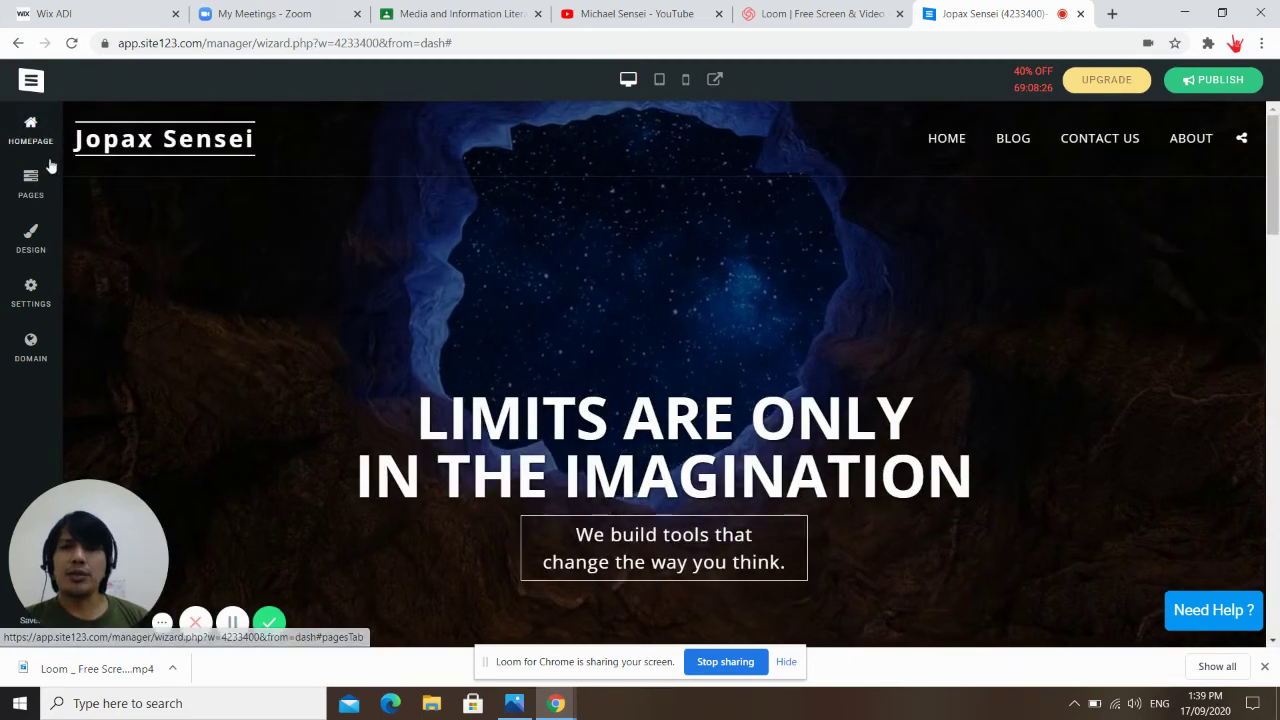
# - Delete the About page and the Contact us page from the website's page list
pyautogui.click(30, 183)
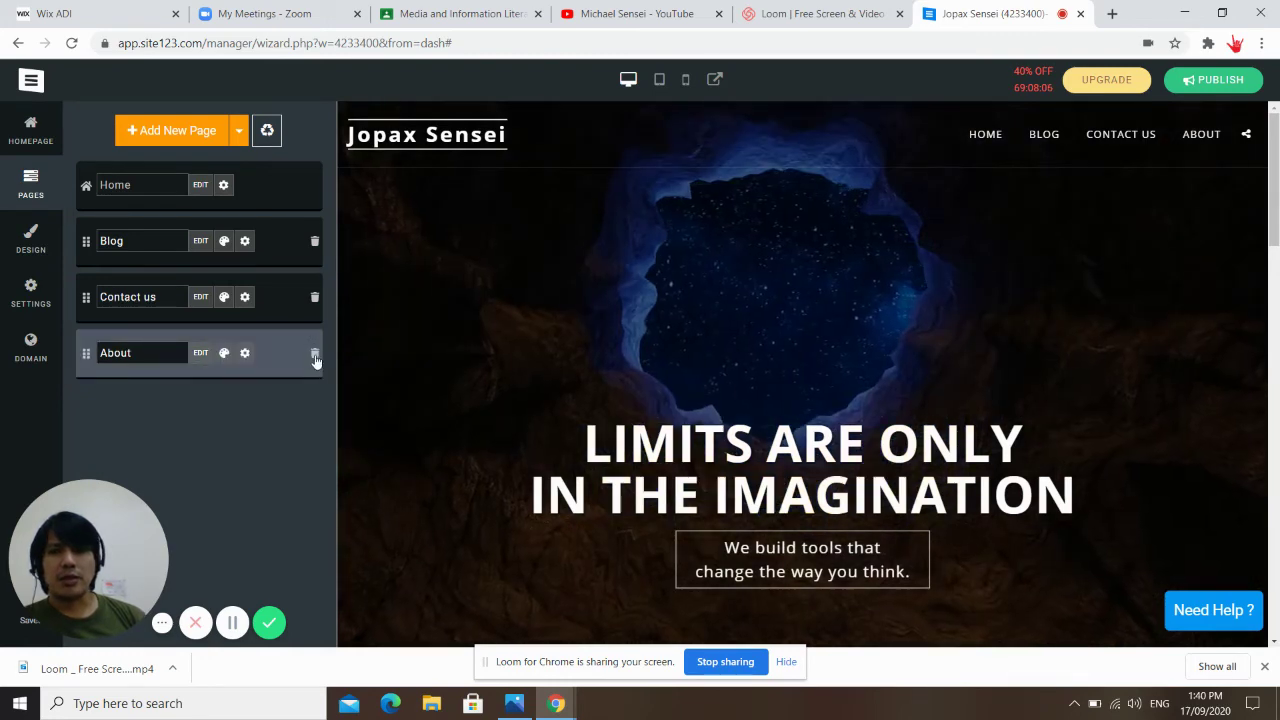
pyautogui.click(314, 356)
pyautogui.click(360, 368)
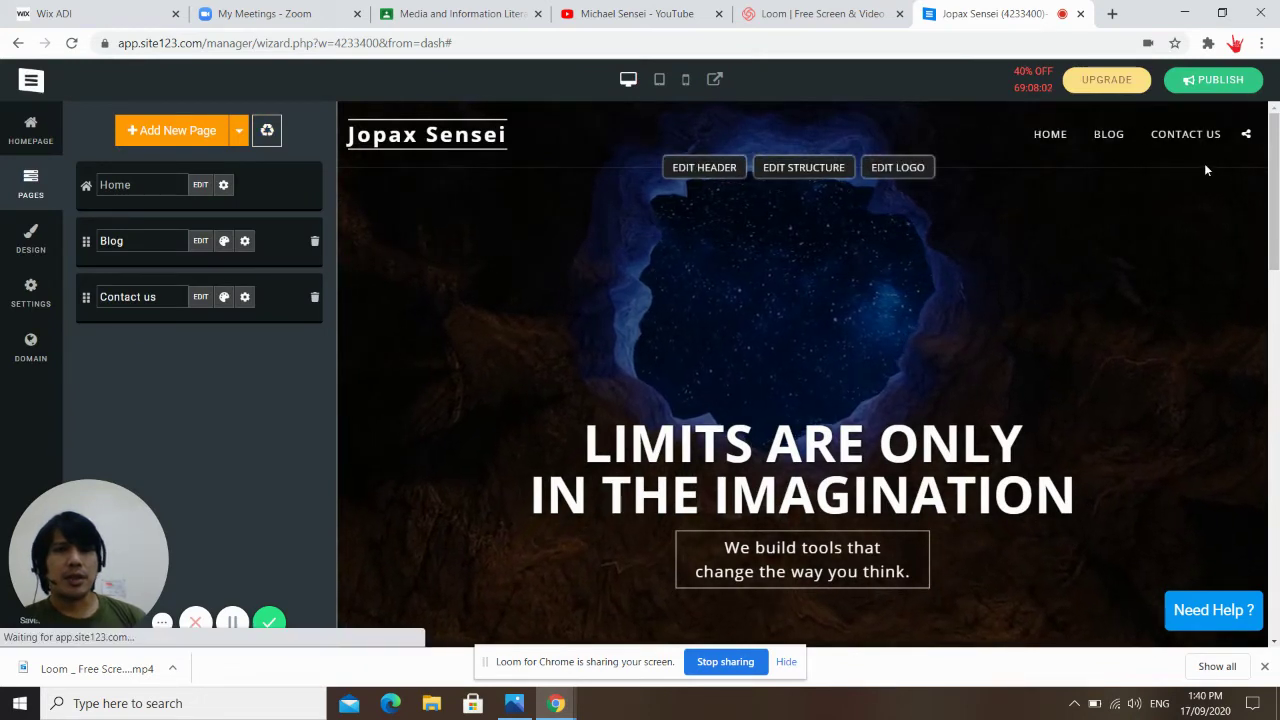
pyautogui.click(315, 300)
pyautogui.click(358, 310)
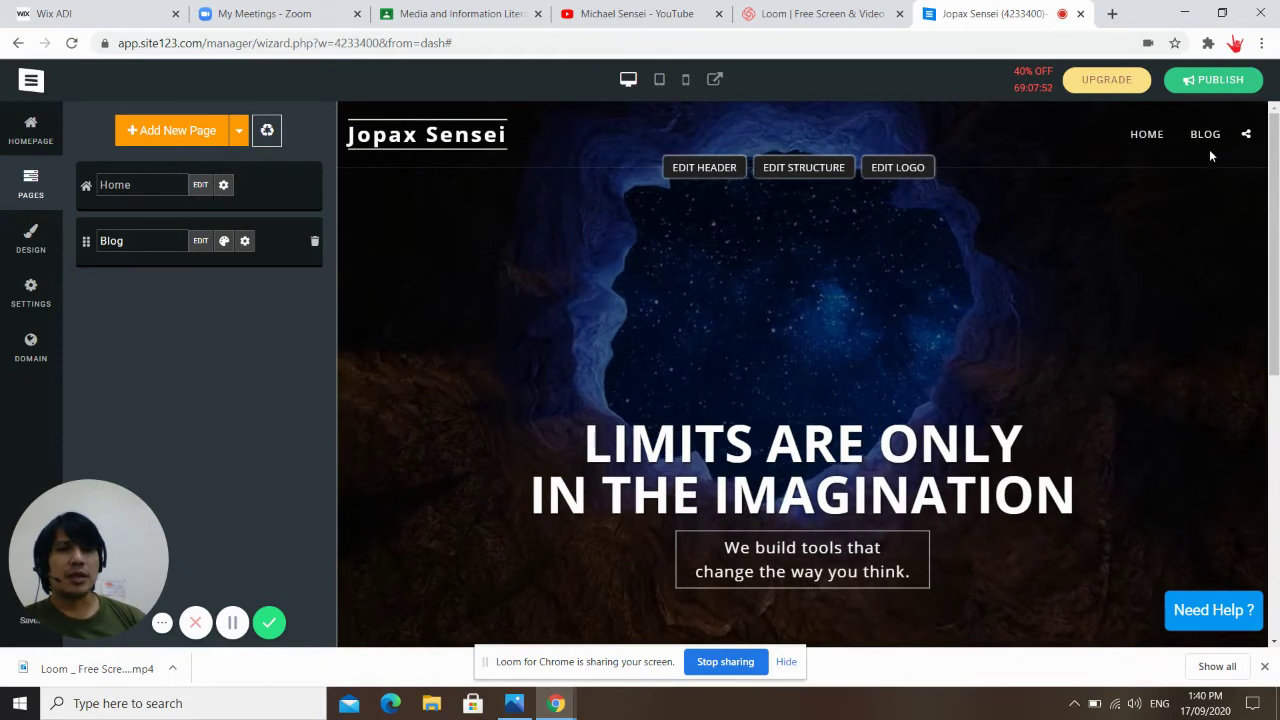
# - Add a second Blog page from the popular page templates and remove it again
pyautogui.click(237, 133)
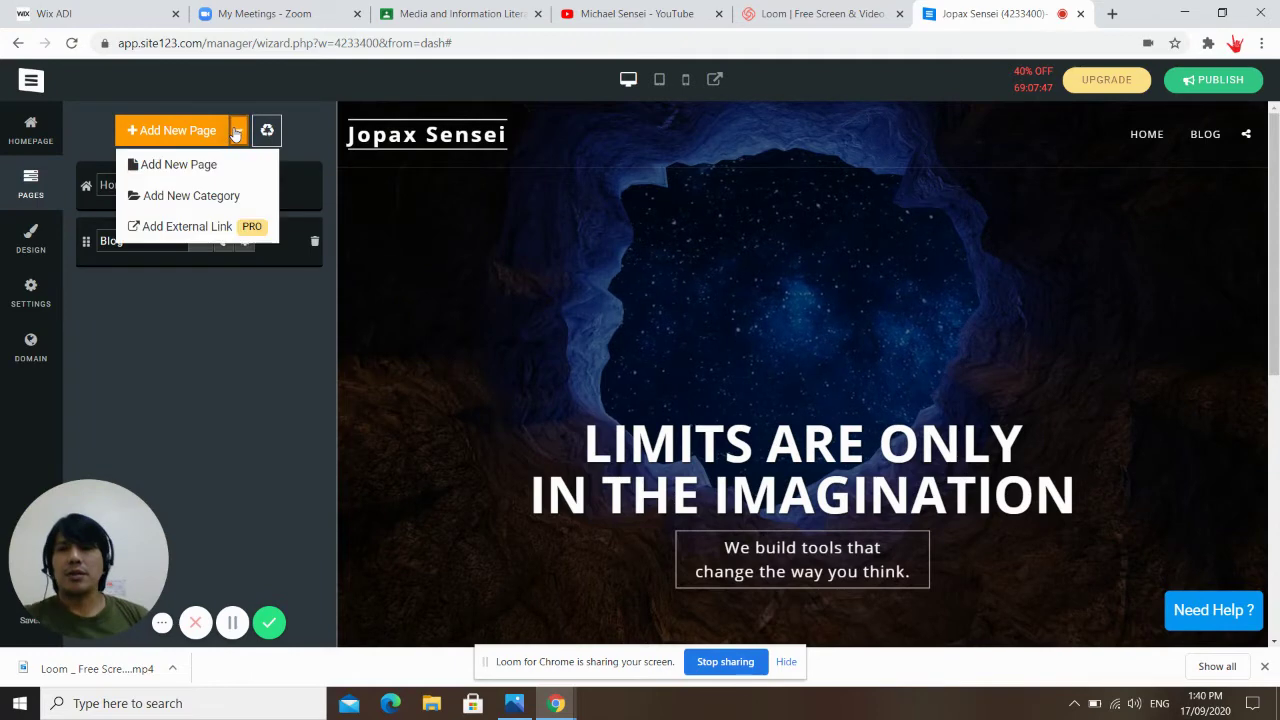
pyautogui.click(176, 167)
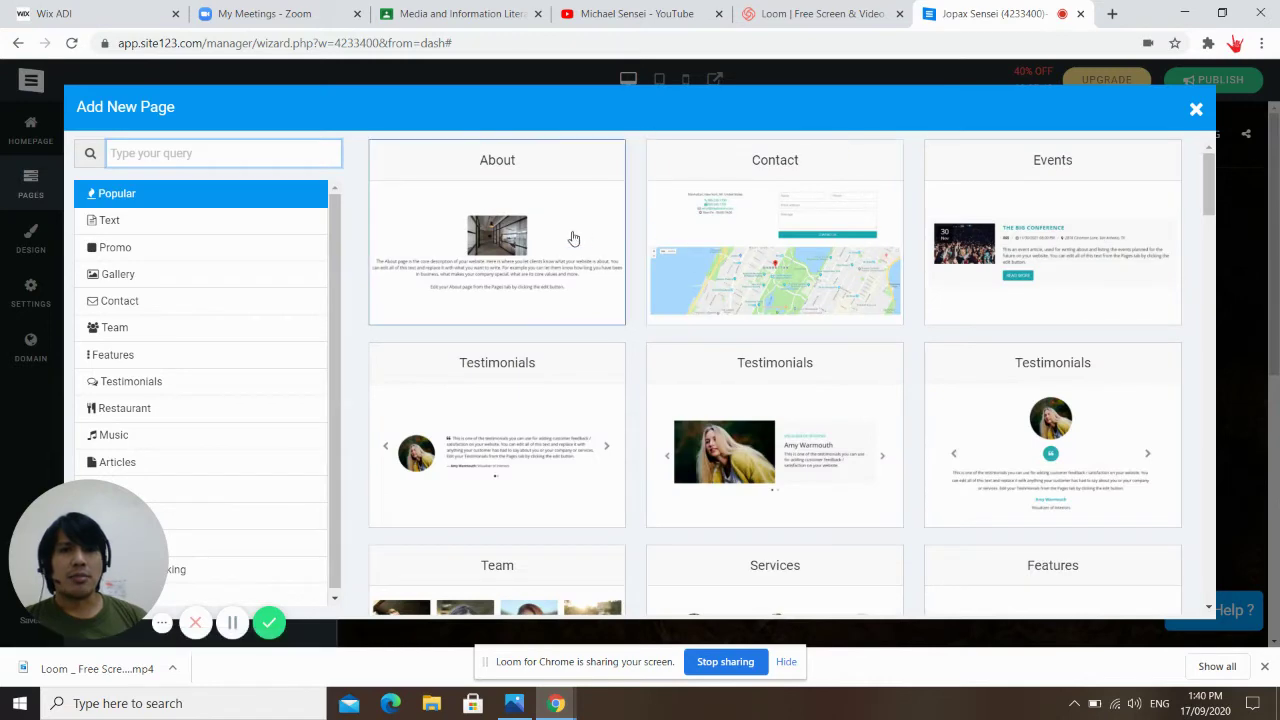
pyautogui.click(782, 112)
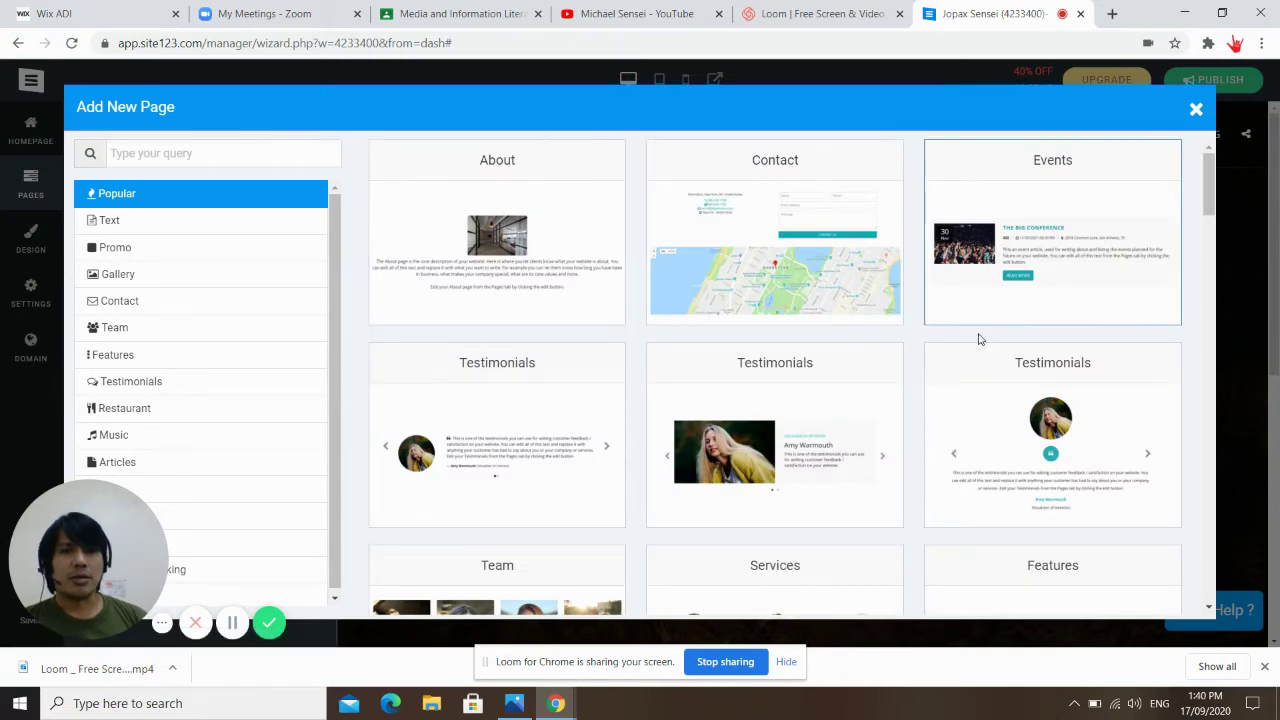
pyautogui.scroll(-2, 959, 367)
pyautogui.scroll(-5, 950, 367)
pyautogui.scroll(3, 806, 308)
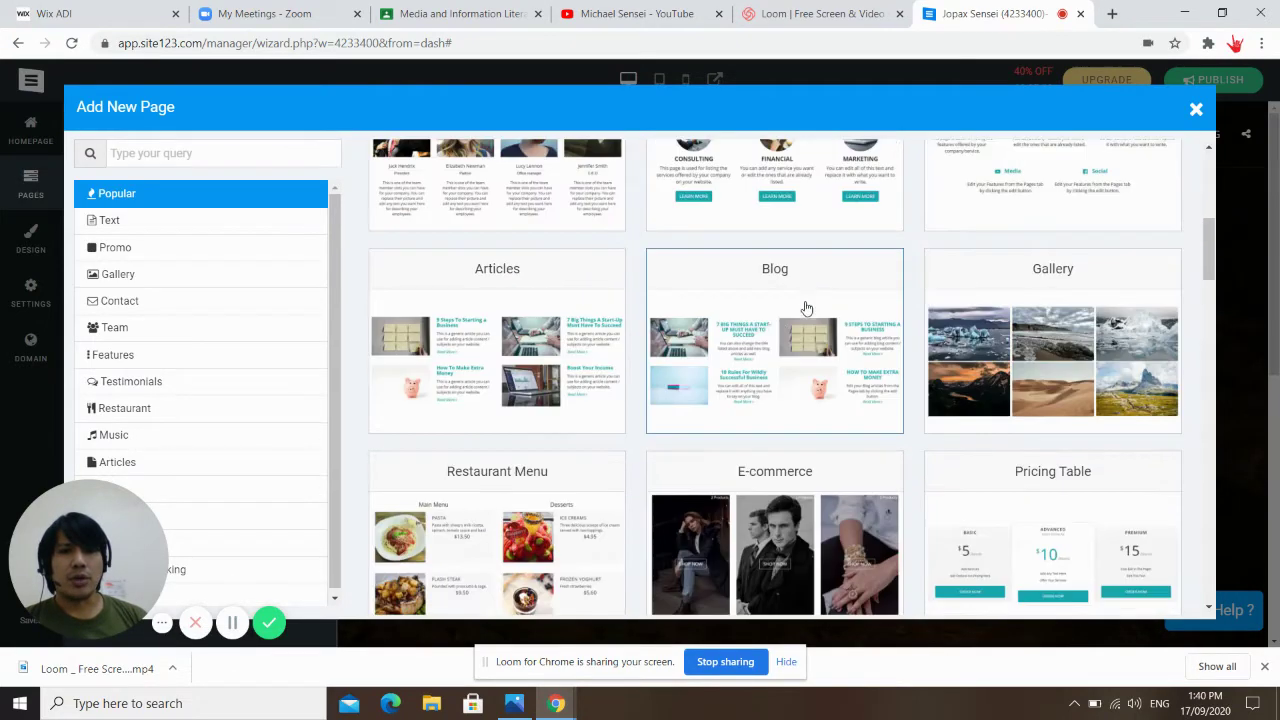
pyautogui.click(760, 279)
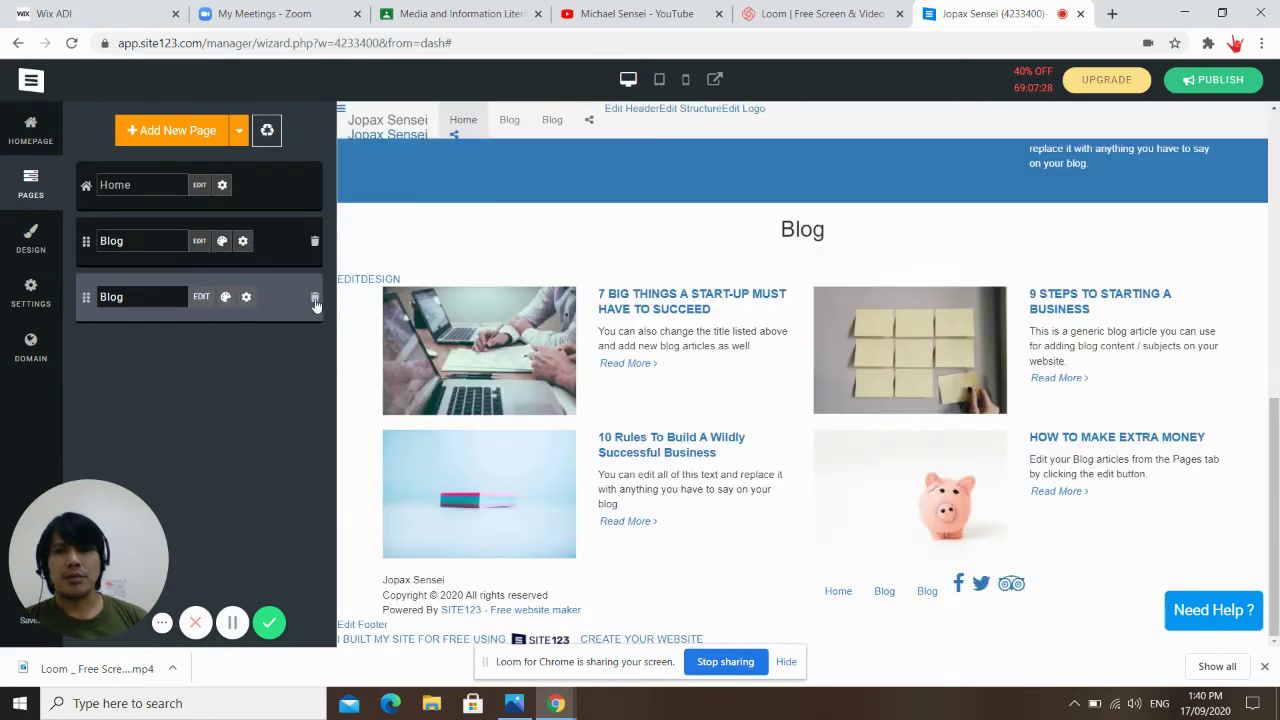
pyautogui.click(315, 299)
pyautogui.click(359, 310)
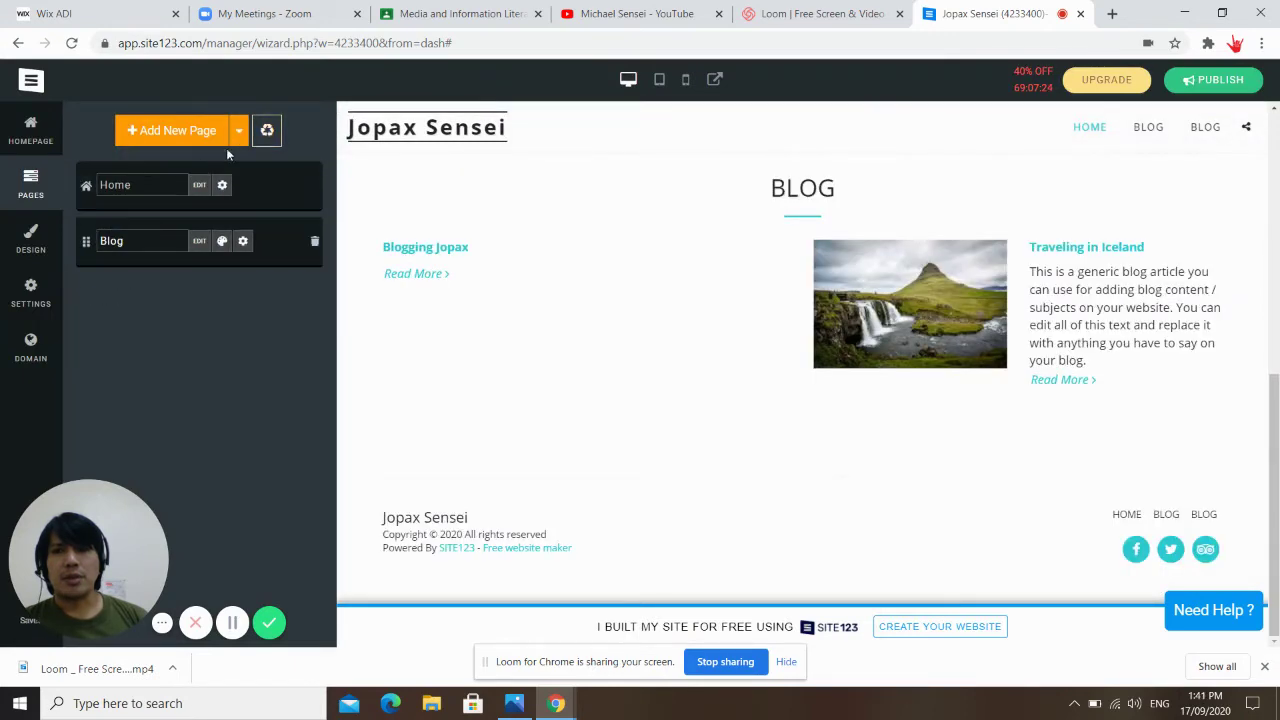
# - Add a new page to the website using the popular About template
pyautogui.click(238, 134)
pyautogui.click(168, 166)
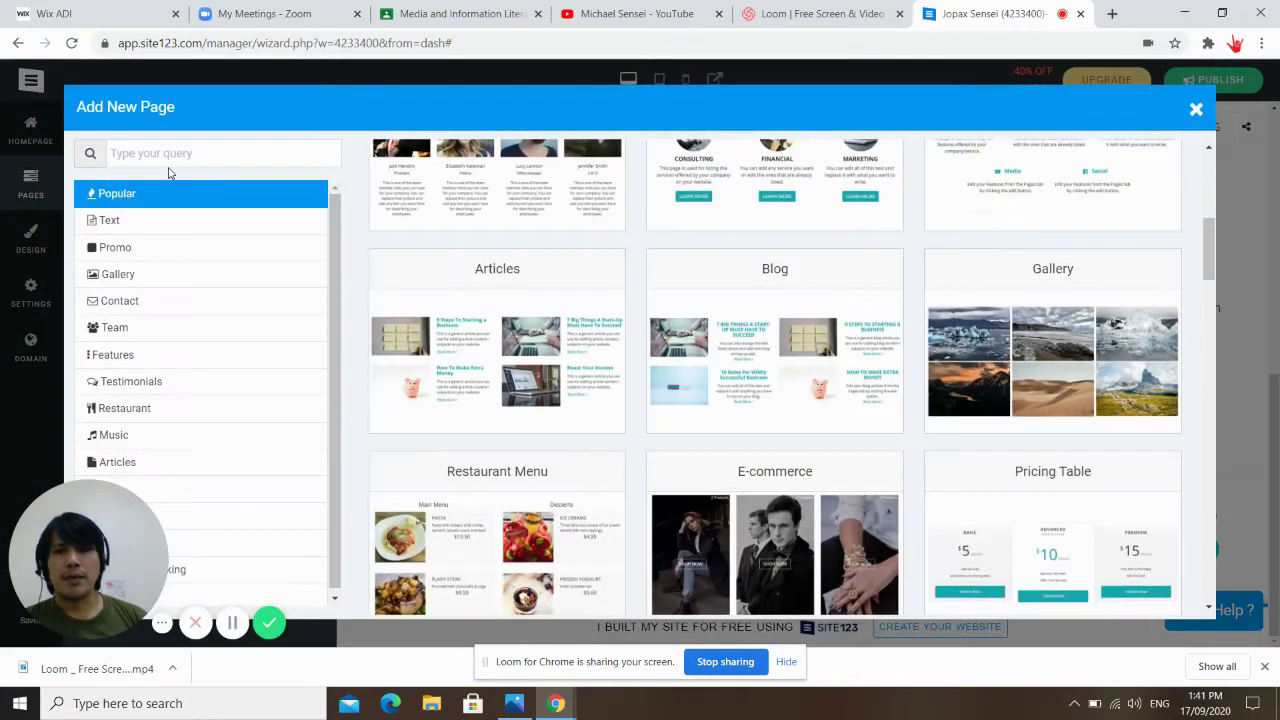
pyautogui.scroll(-3, 760, 400)
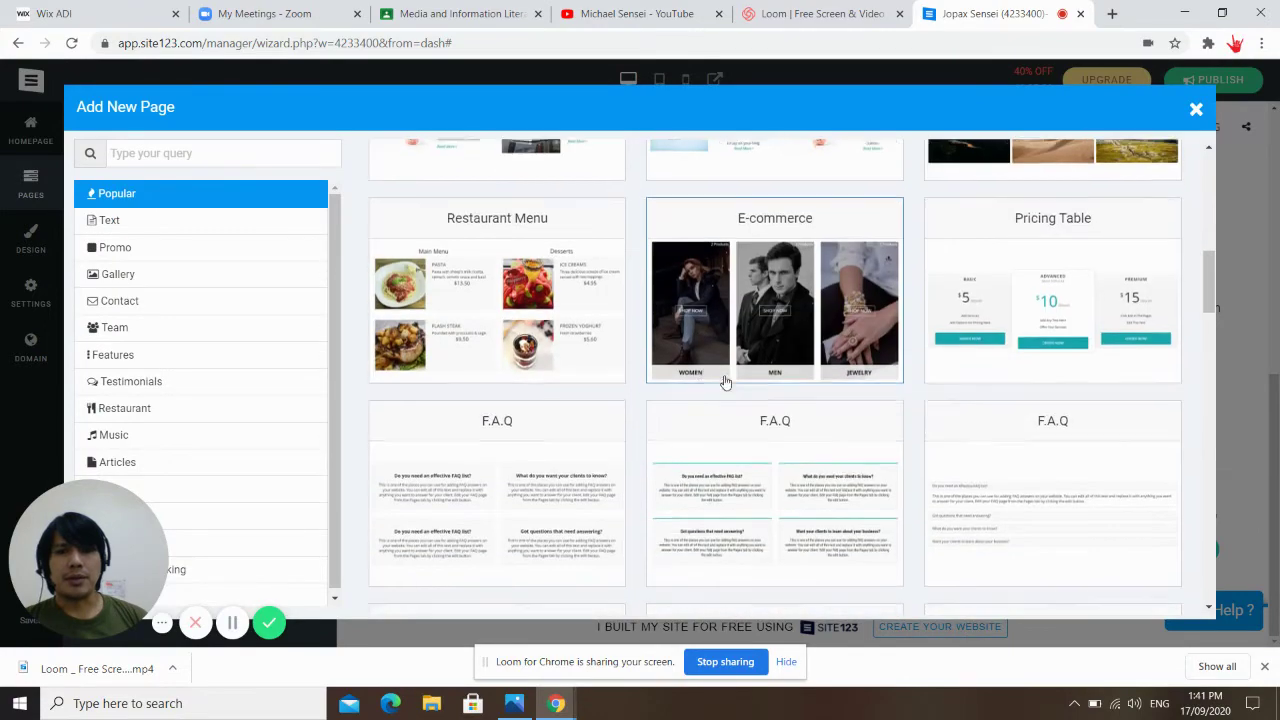
pyautogui.scroll(-2, 900, 360)
pyautogui.scroll(-3, 1075, 350)
pyautogui.scroll(-3, 823, 290)
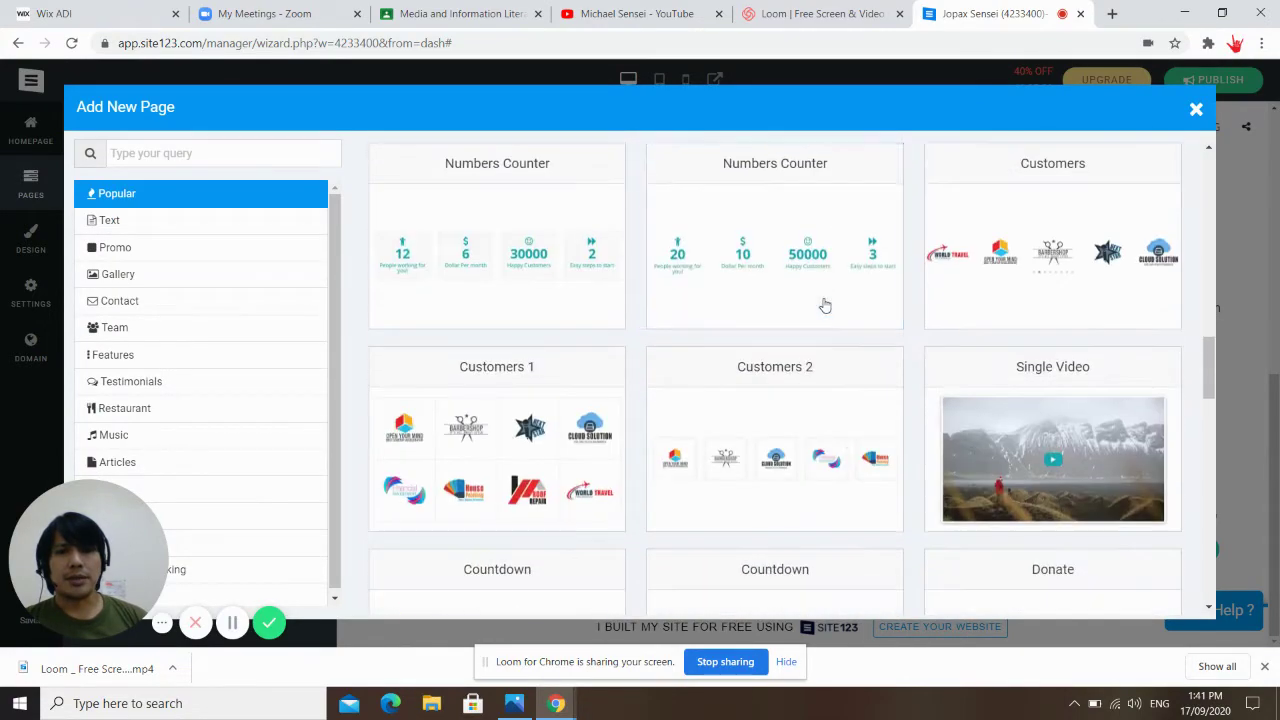
pyautogui.scroll(-4, 868, 450)
pyautogui.scroll(8, 870, 443)
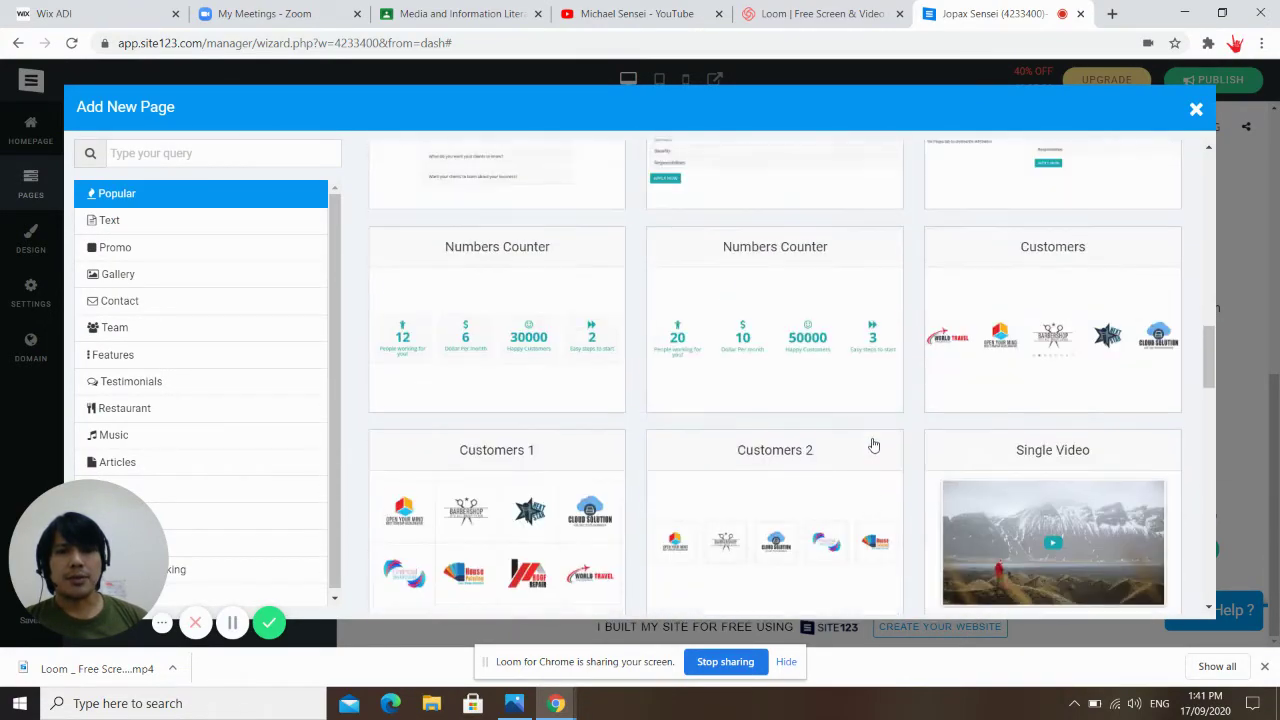
pyautogui.scroll(6, 860, 436)
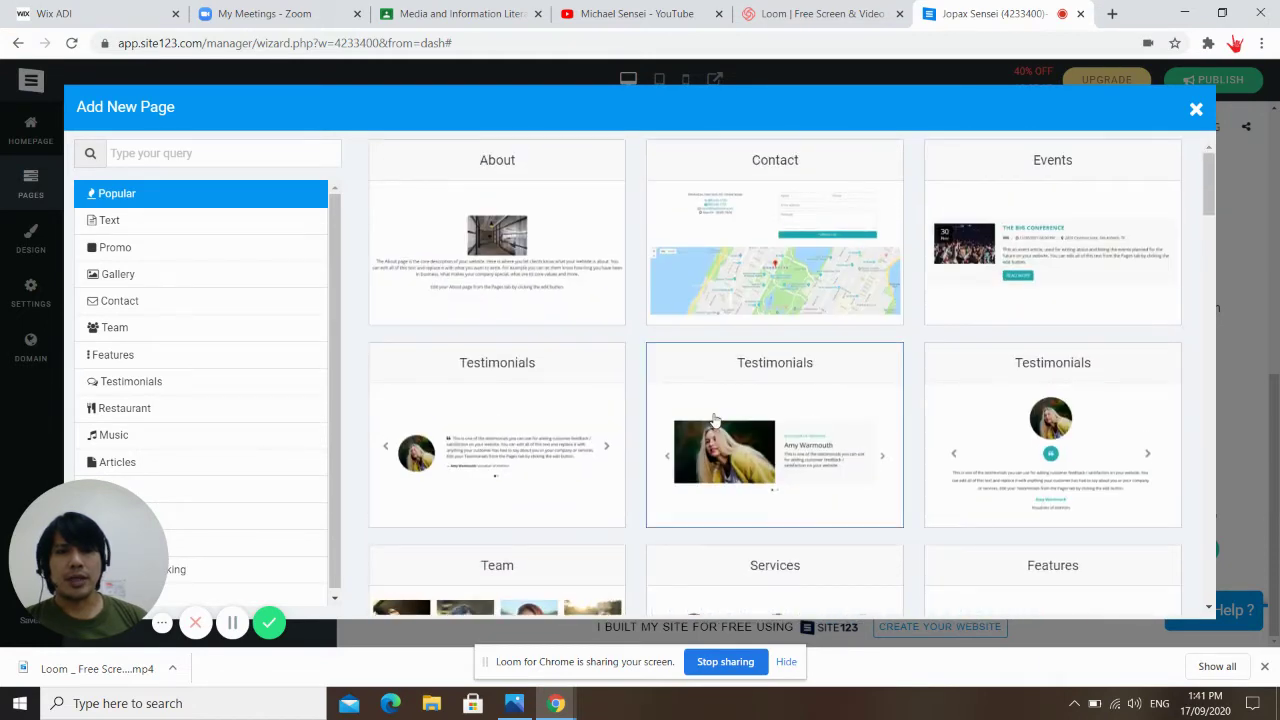
pyautogui.click(497, 165)
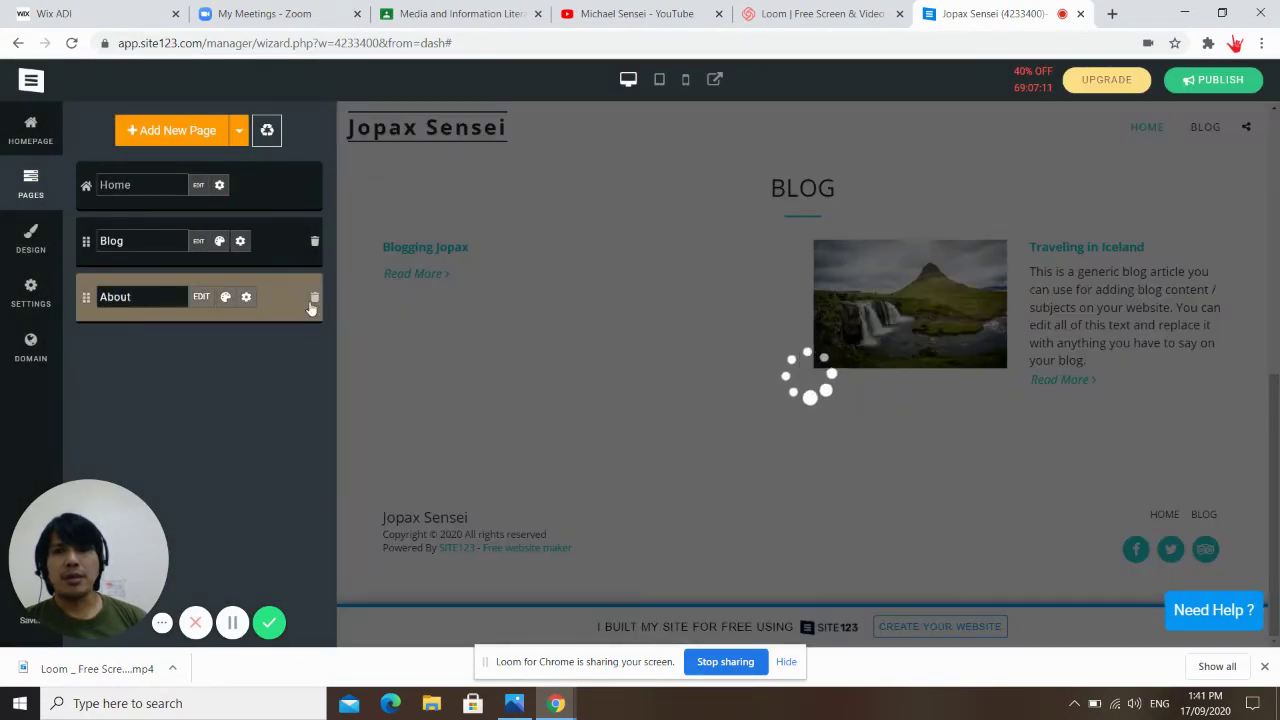
pyautogui.click(314, 297)
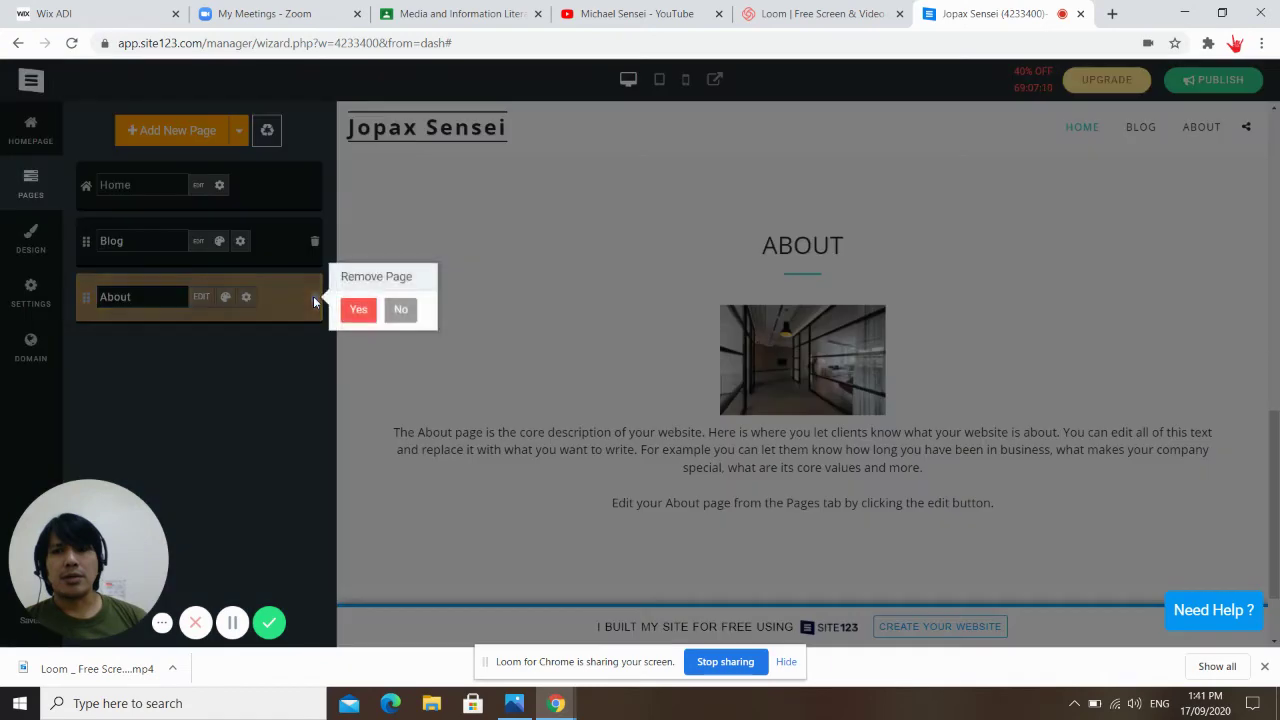
pyautogui.click(262, 367)
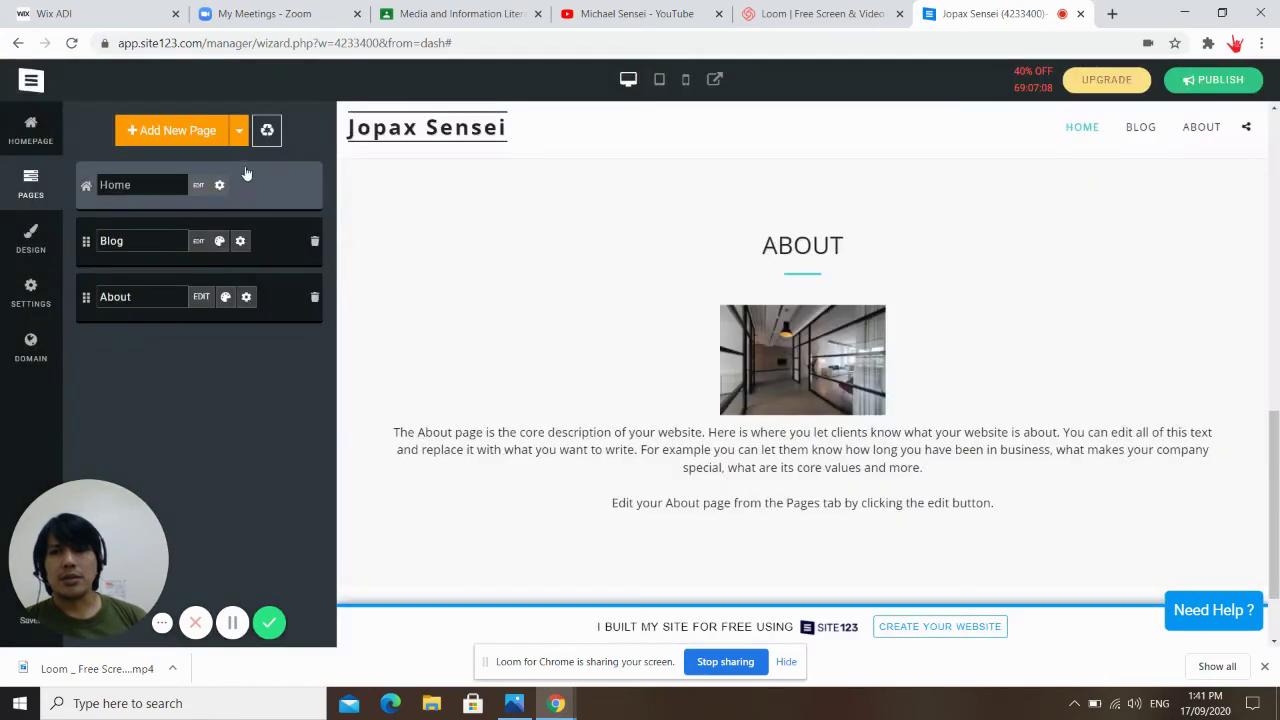
# - Browse the popular page templates and add a new page using the Contact template
pyautogui.click(239, 130)
pyautogui.click(163, 168)
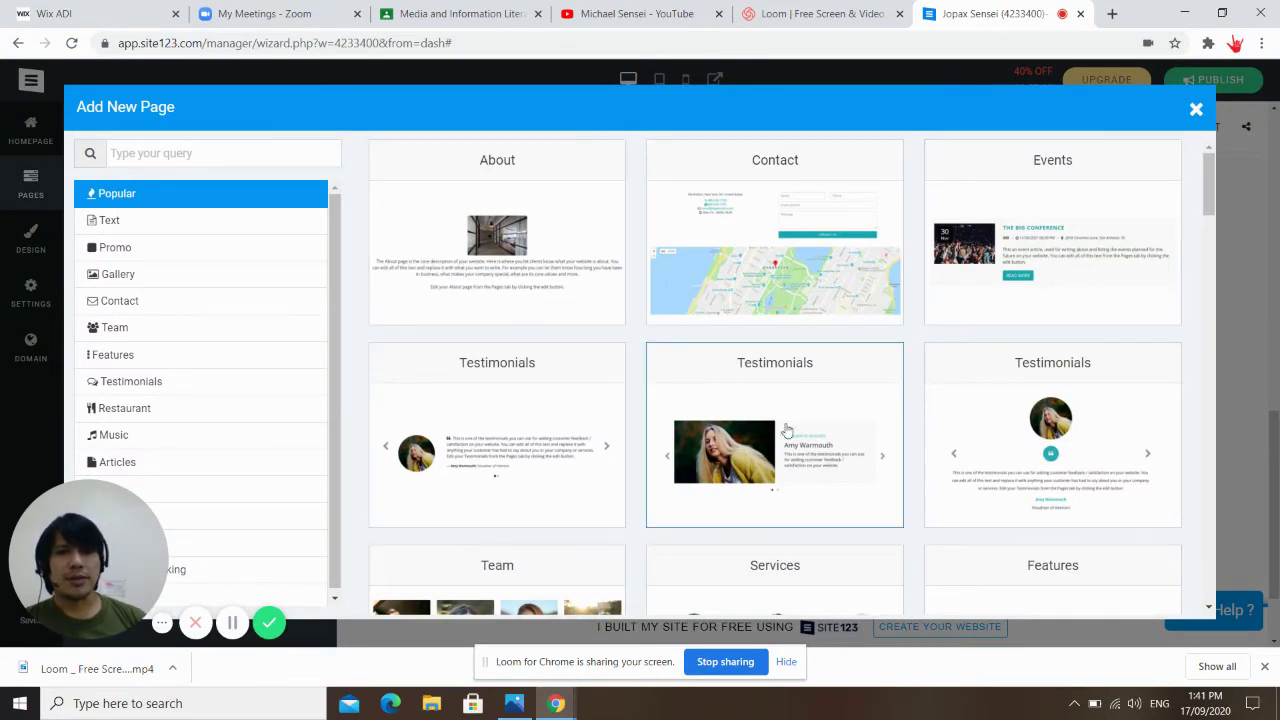
pyautogui.scroll(-2, 820, 429)
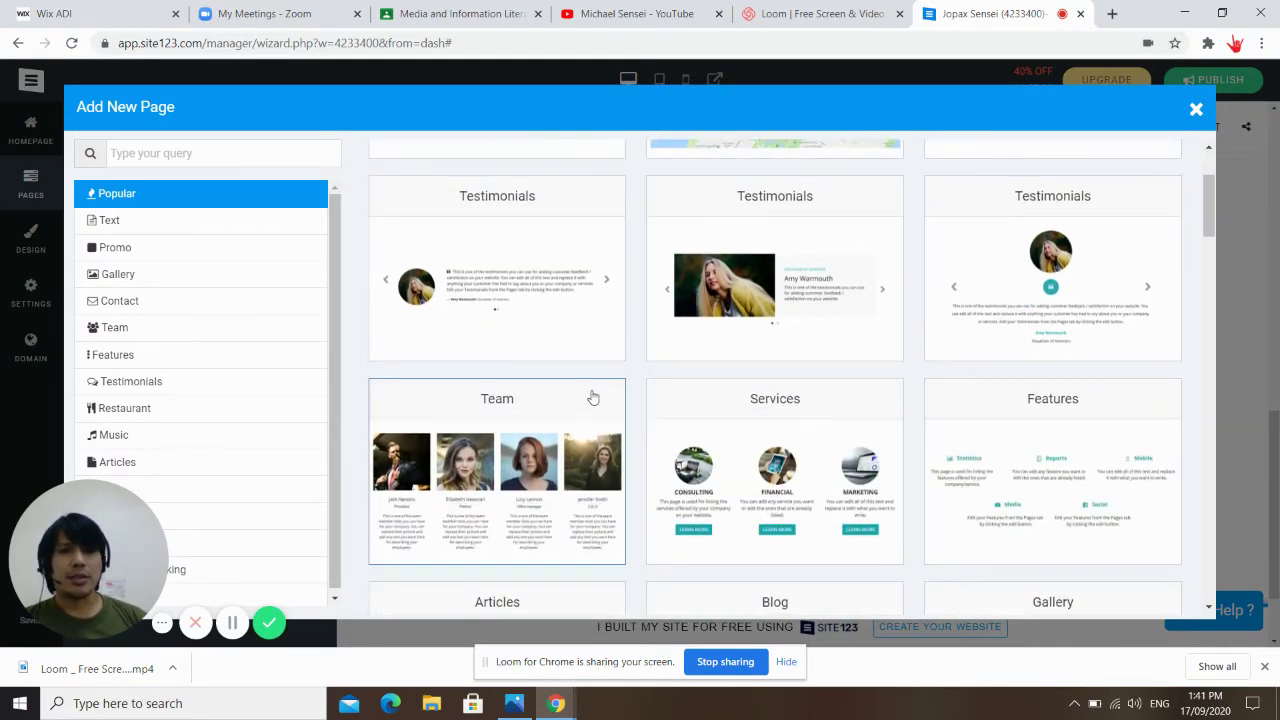
pyautogui.scroll(-2, 1068, 423)
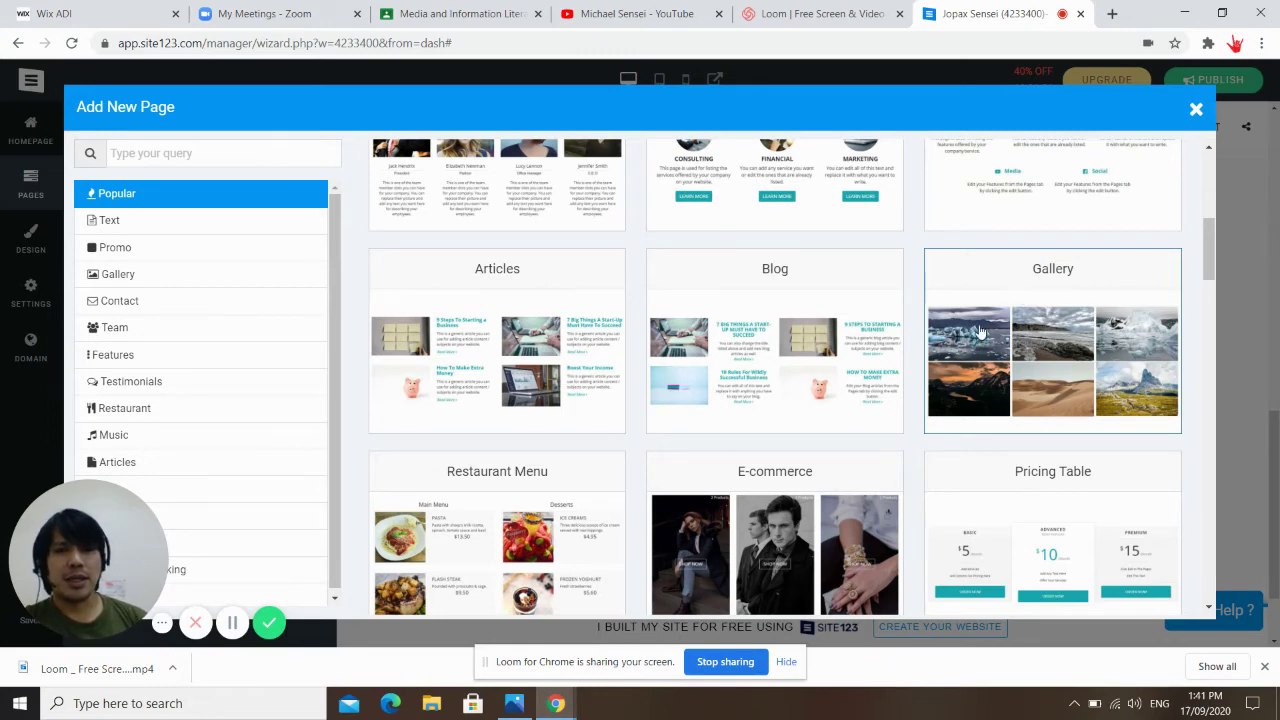
pyautogui.scroll(-2, 900, 350)
pyautogui.scroll(-2, 837, 365)
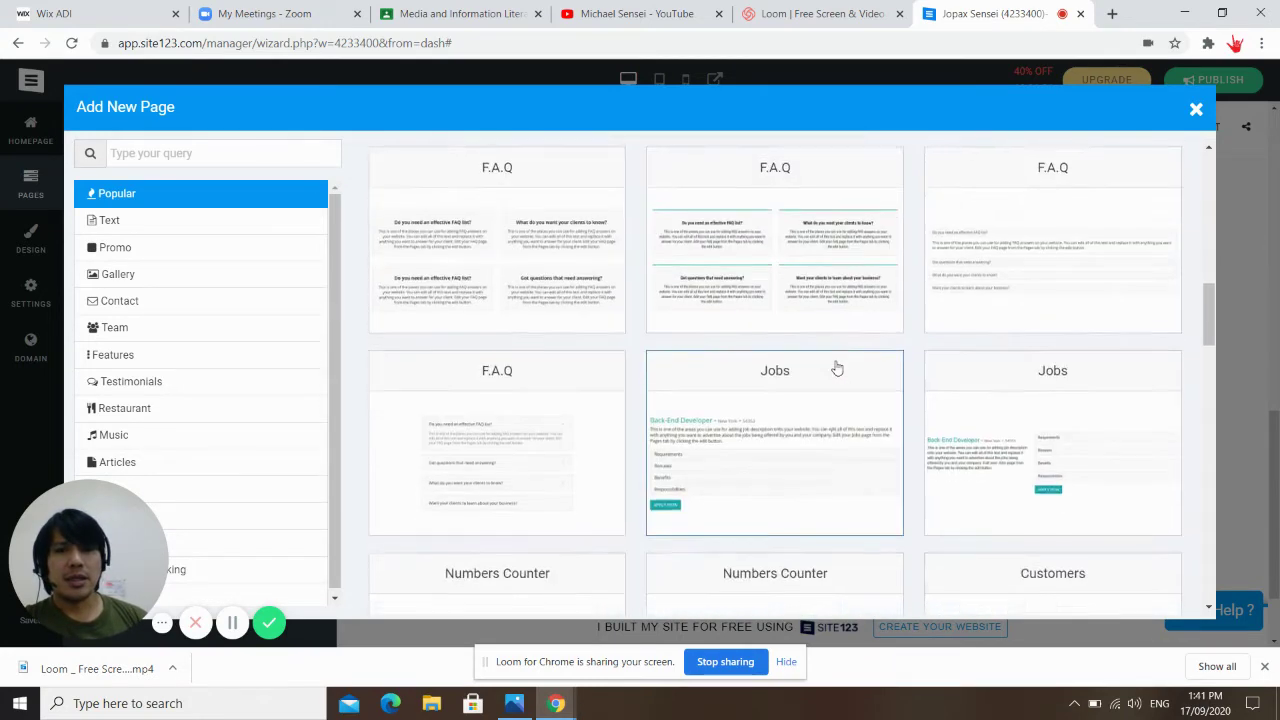
pyautogui.scroll(-1, 837, 366)
pyautogui.scroll(-2, 874, 371)
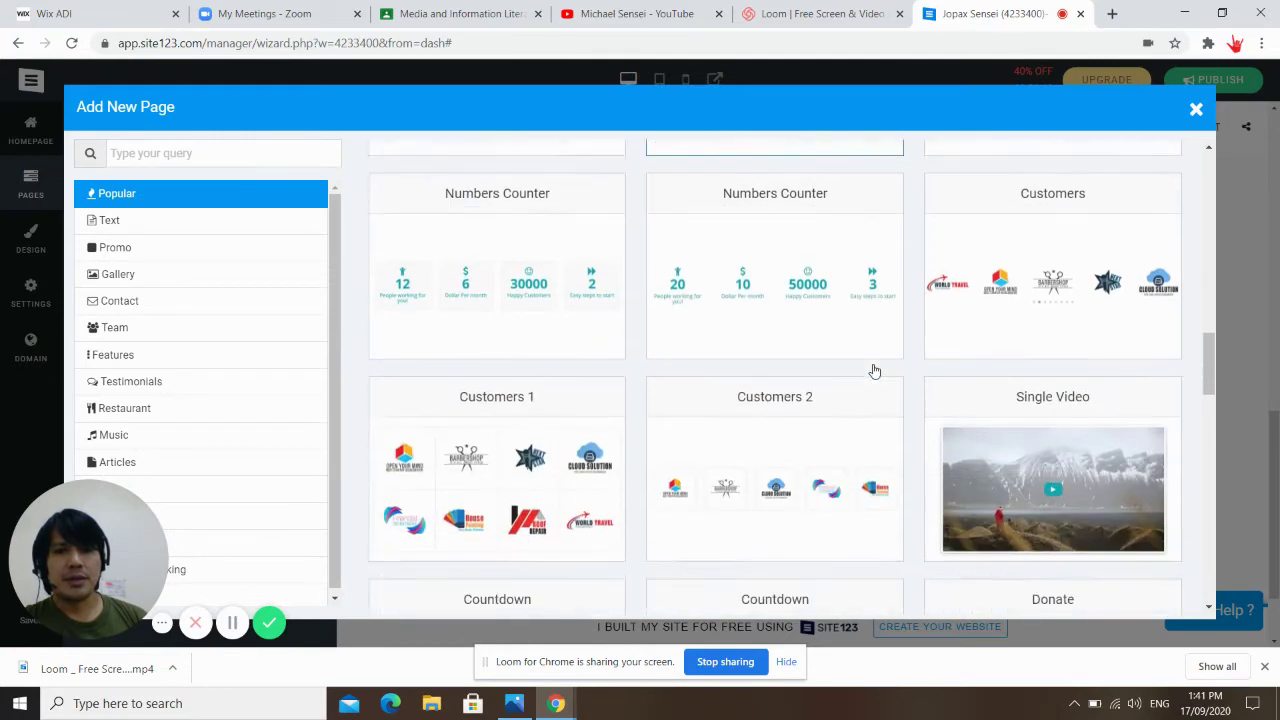
pyautogui.scroll(-4, 831, 468)
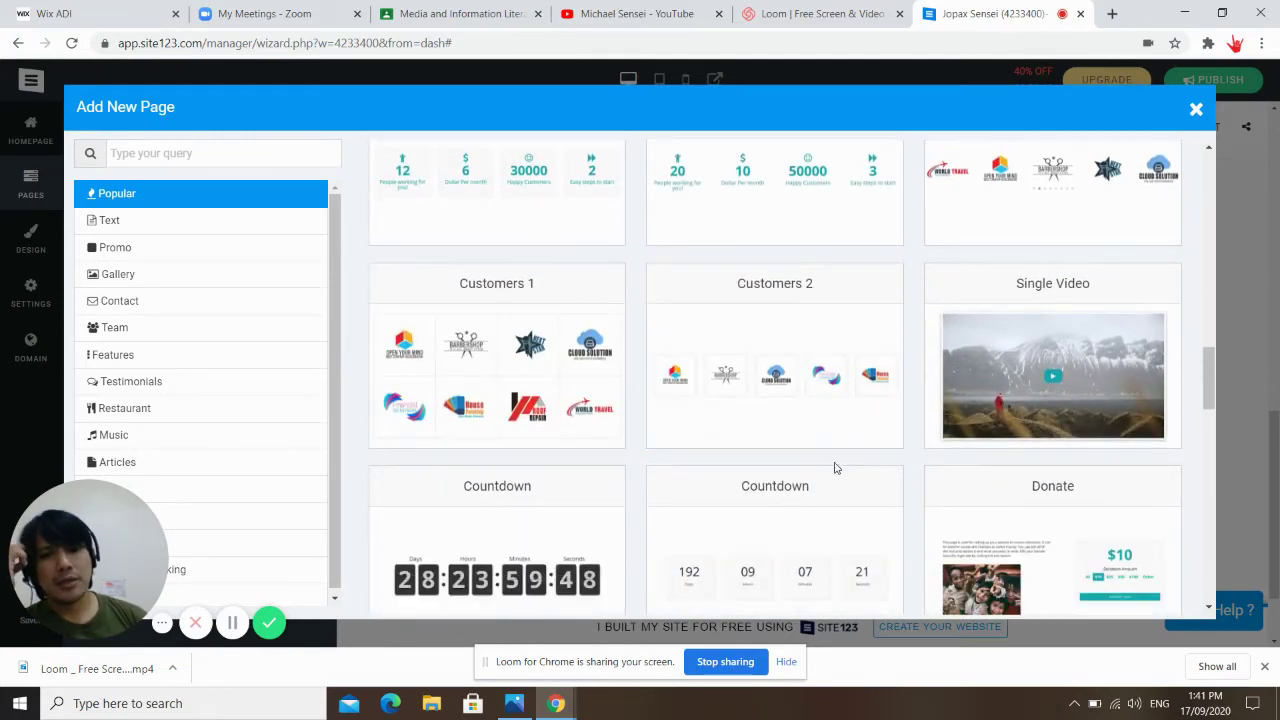
pyautogui.scroll(-3, 825, 418)
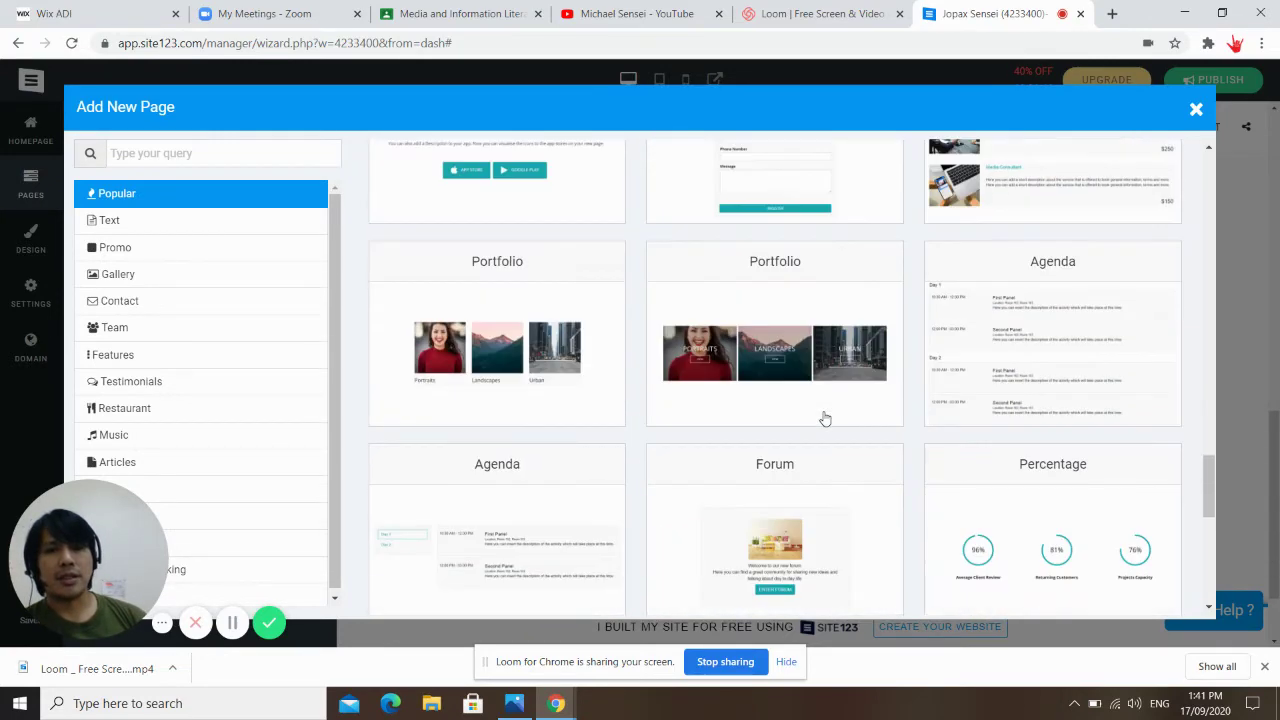
pyautogui.scroll(-3, 828, 414)
pyautogui.scroll(-3, 835, 415)
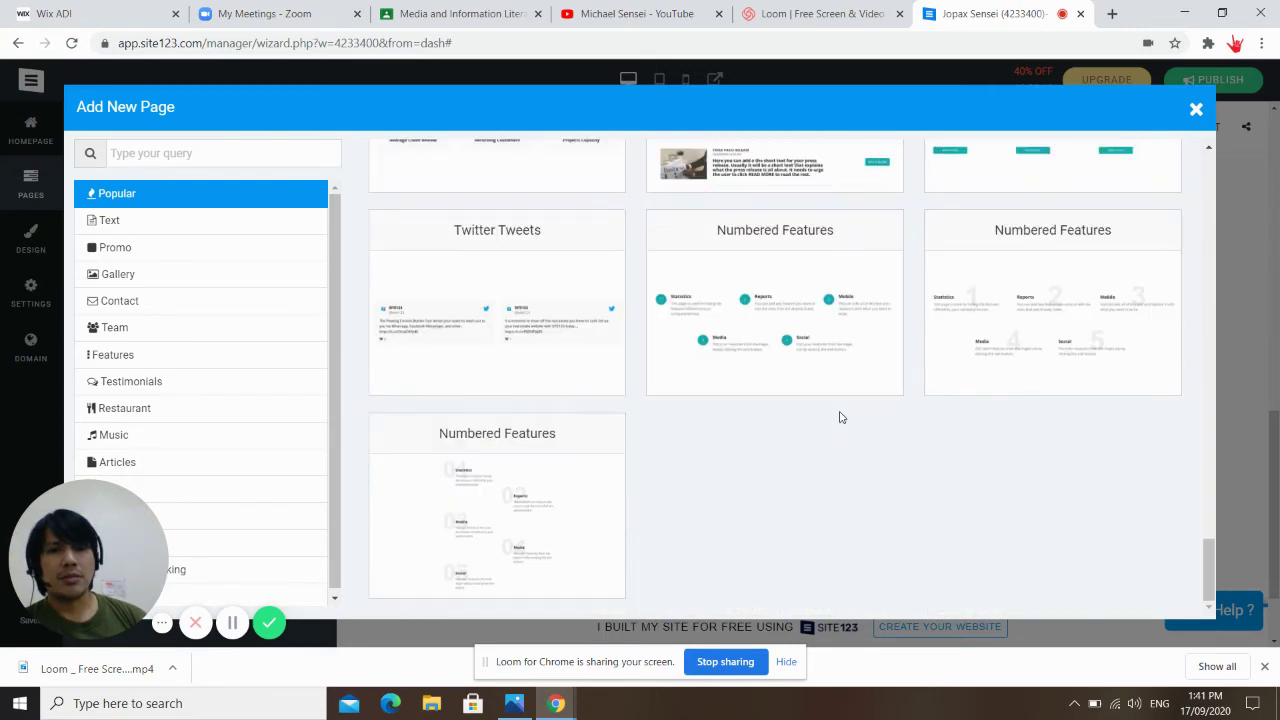
pyautogui.scroll(3, 1166, 528)
pyautogui.moveTo(1210, 515); pyautogui.dragTo(1205, 150)
pyautogui.click(781, 166)
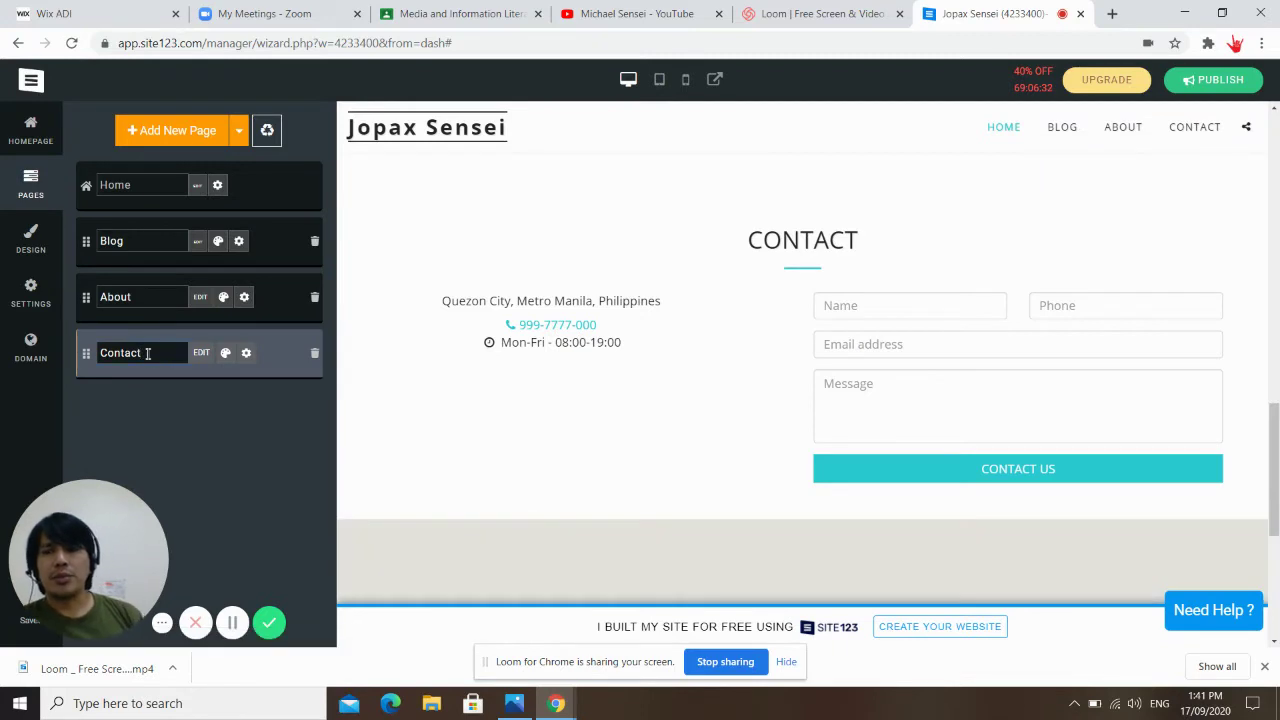
# - Rename the new Contact page as Contact Us
pyautogui.moveTo(75, 360); pyautogui.dragTo(64, 351)
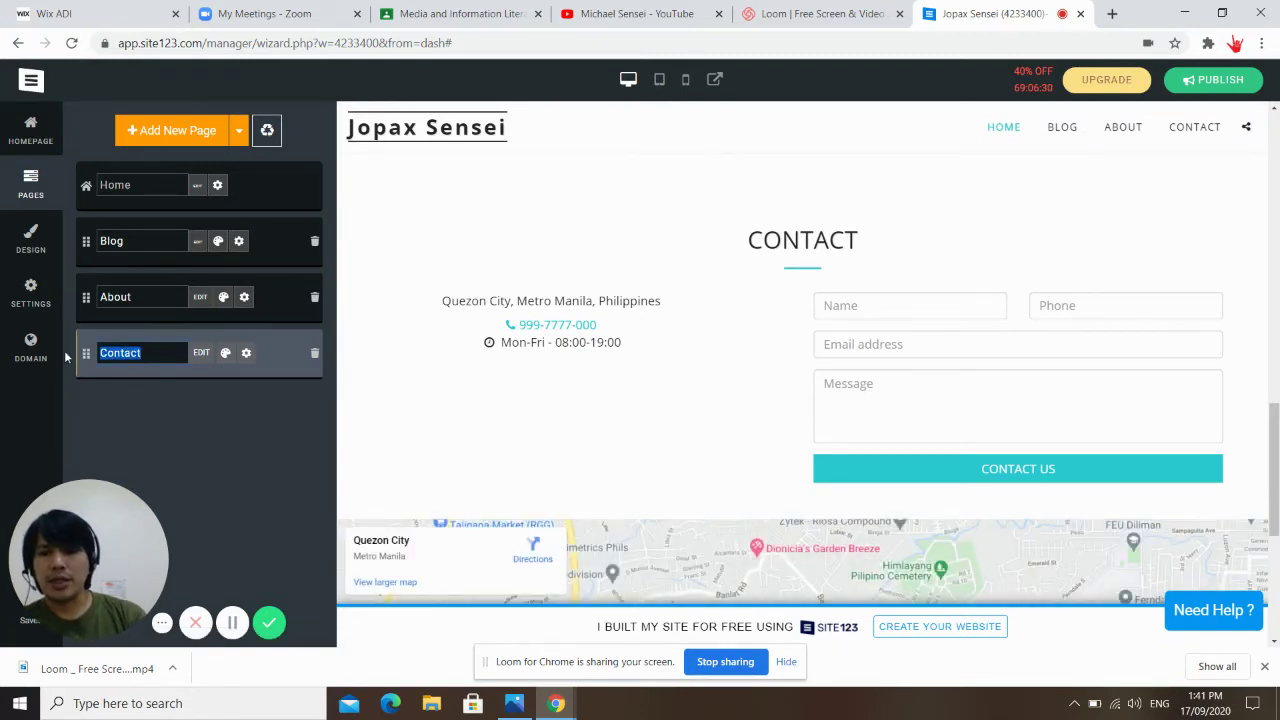
pyautogui.press('End')
pyautogui.write('Us')
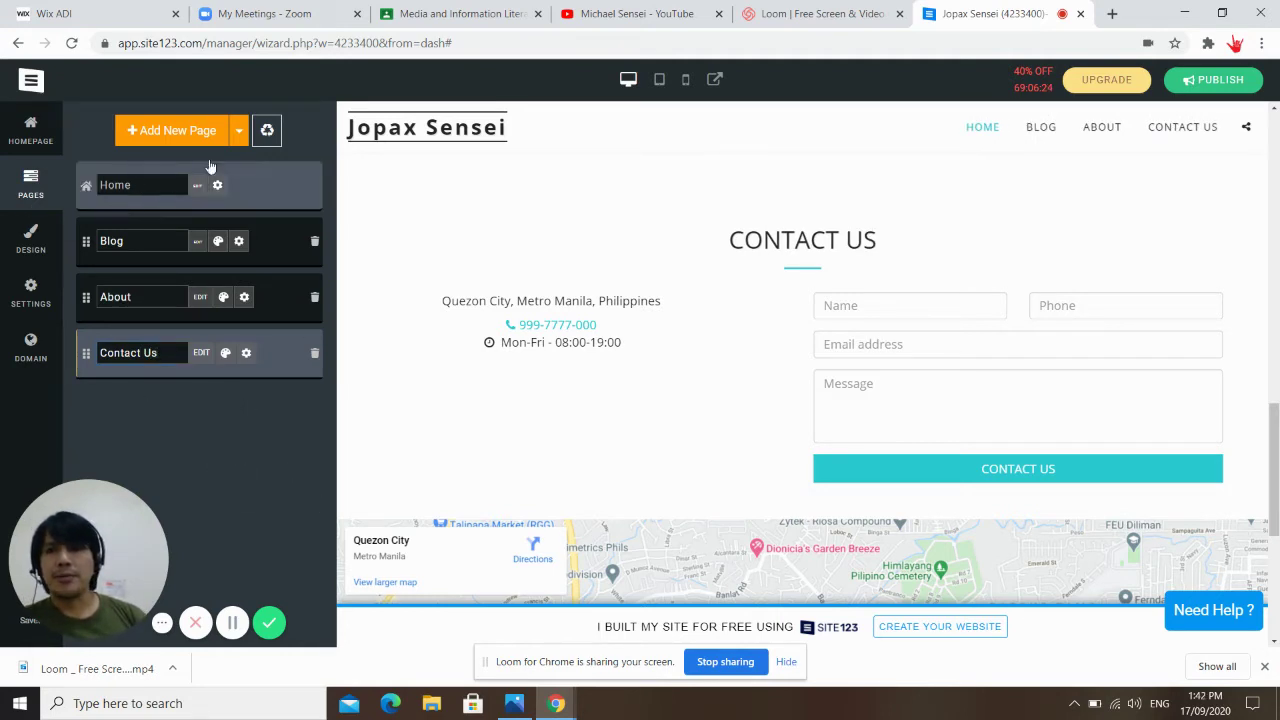
# - Check the deleted pages available for restoring and return to the website's page list
pyautogui.click(239, 140)
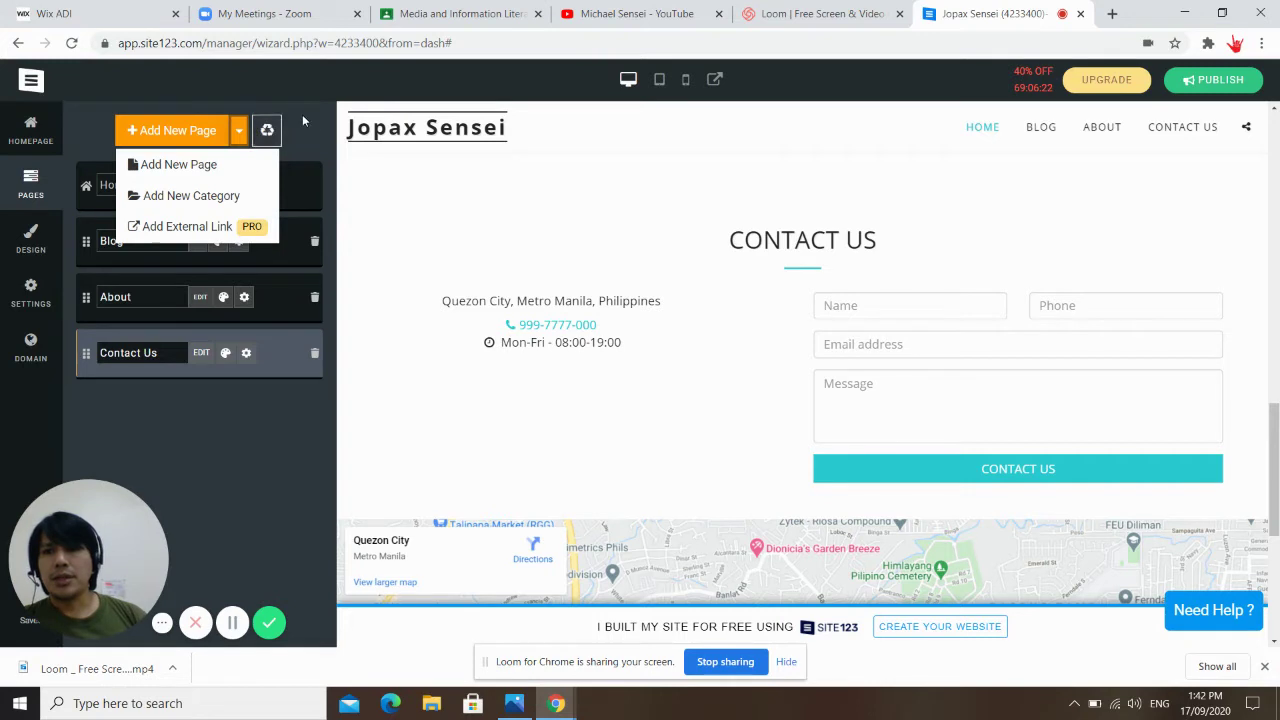
pyautogui.click(302, 114)
pyautogui.click(238, 137)
pyautogui.click(267, 132)
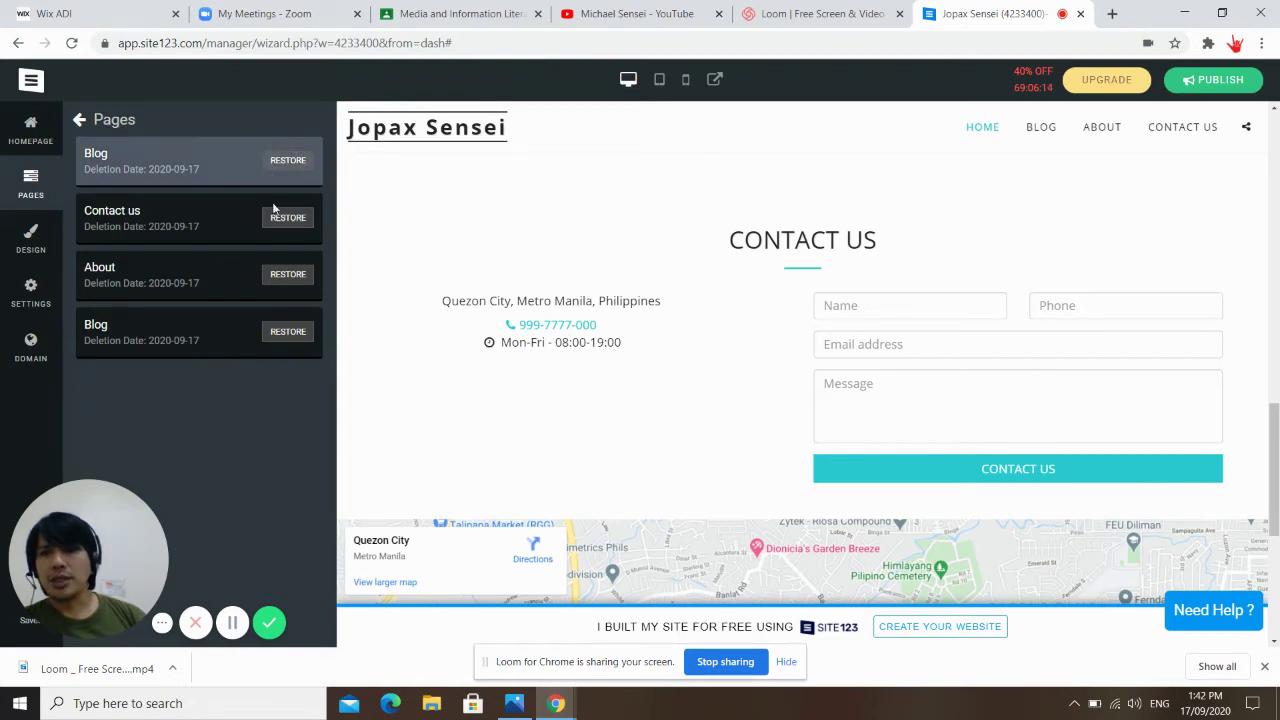
pyautogui.click(80, 118)
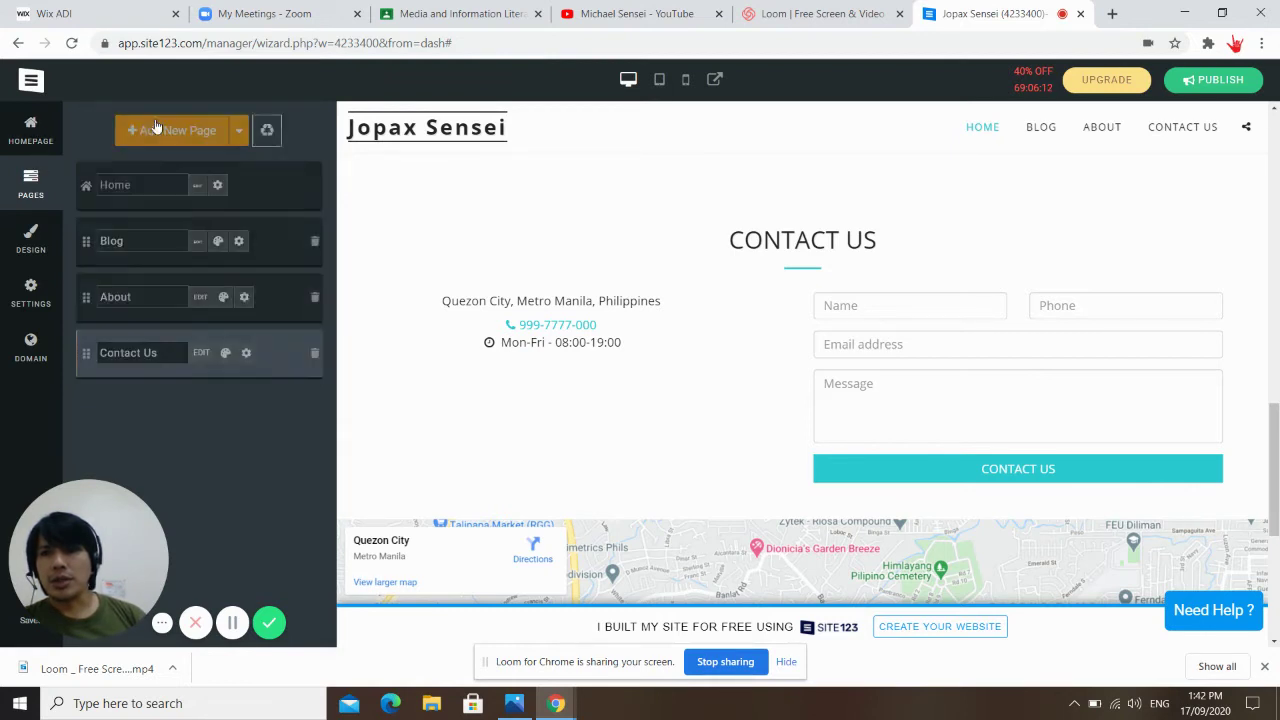
# - Review the deleted pages that can be restored and the page settings of the Home and Blog pages
pyautogui.click(268, 132)
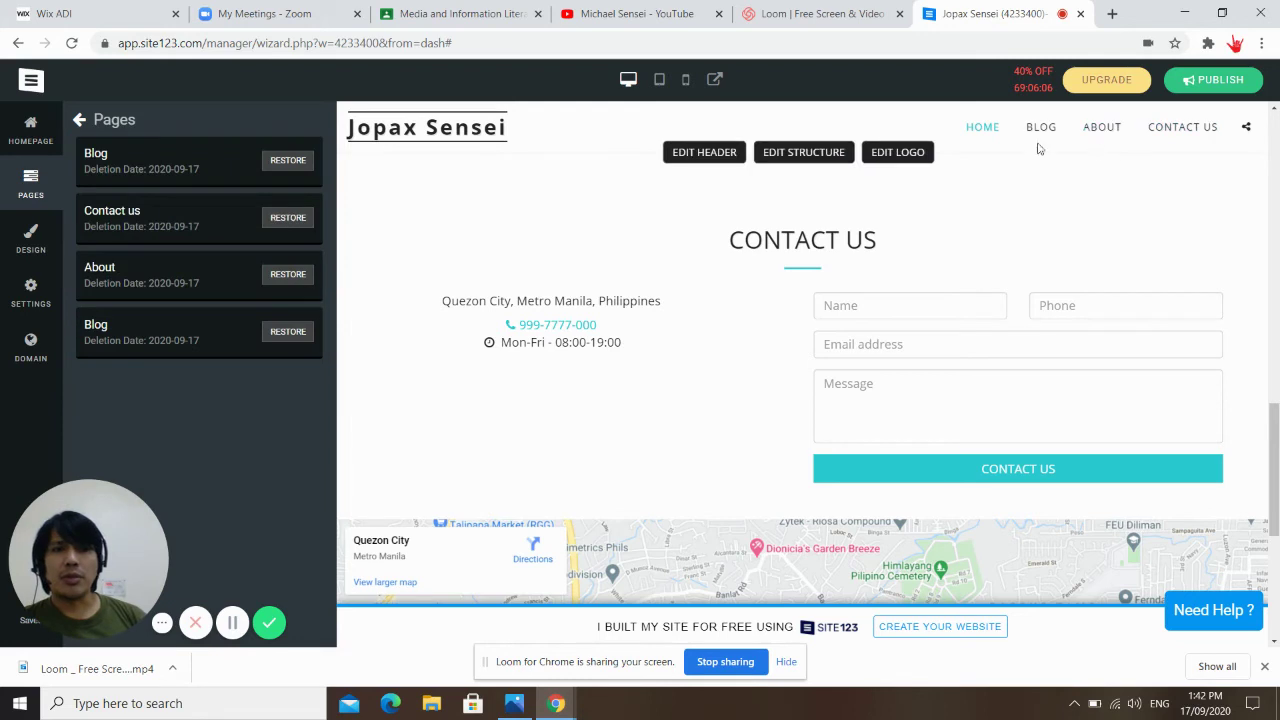
pyautogui.click(79, 121)
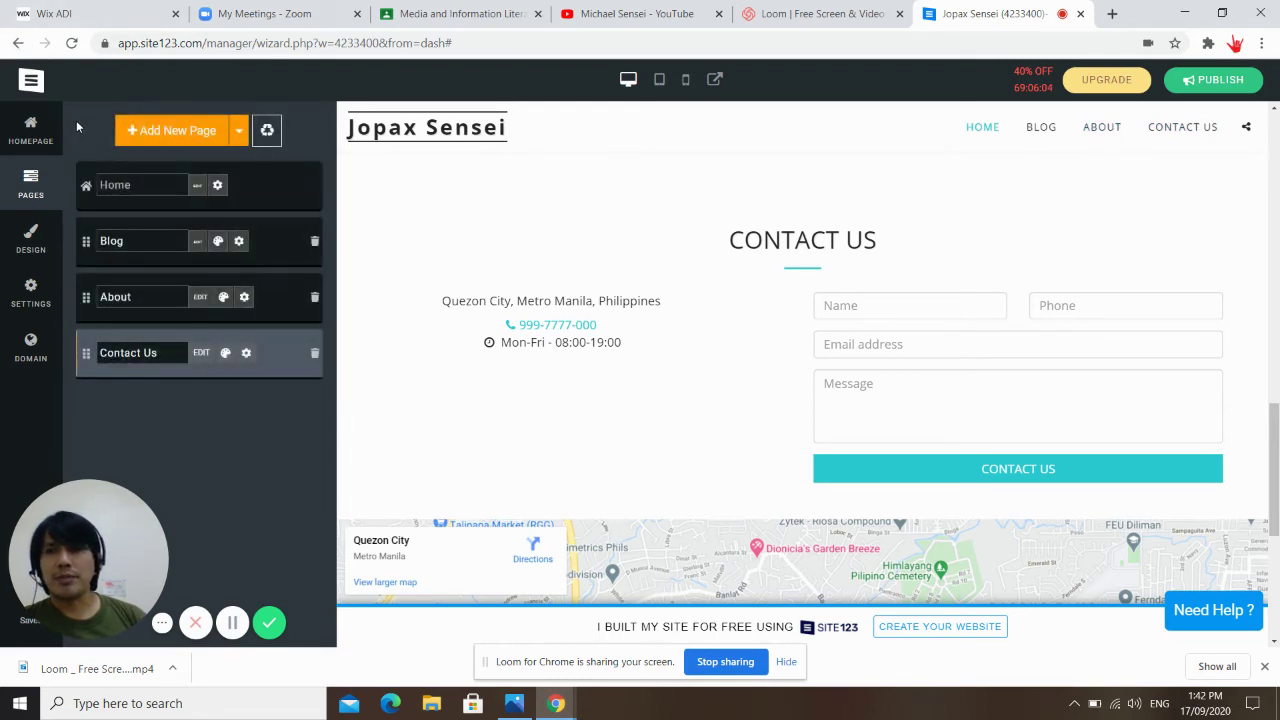
pyautogui.click(218, 187)
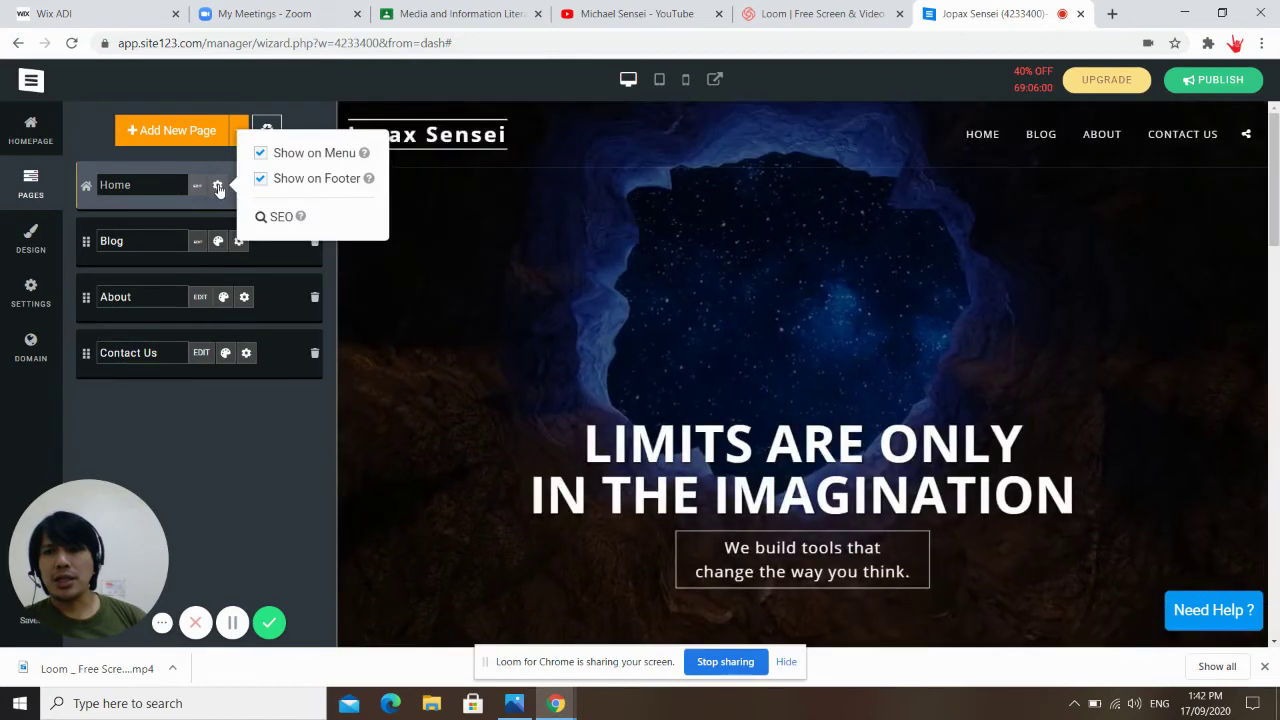
pyautogui.click(238, 242)
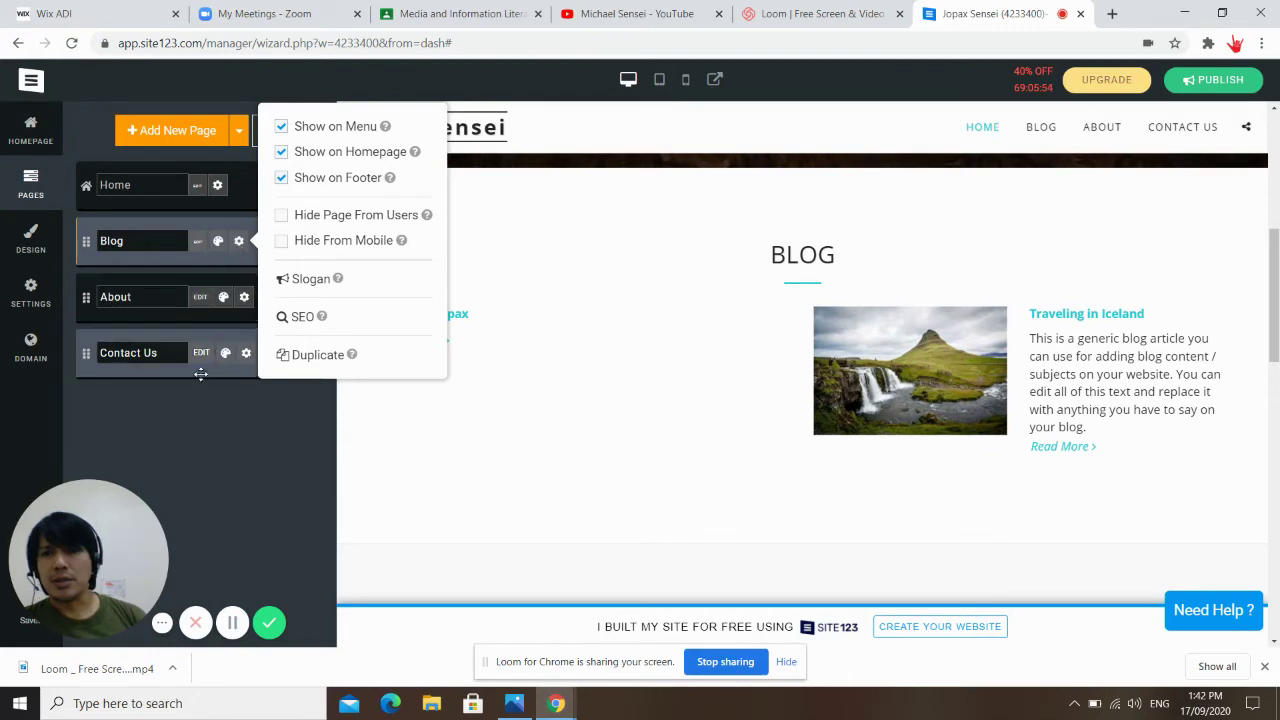
pyautogui.click(179, 419)
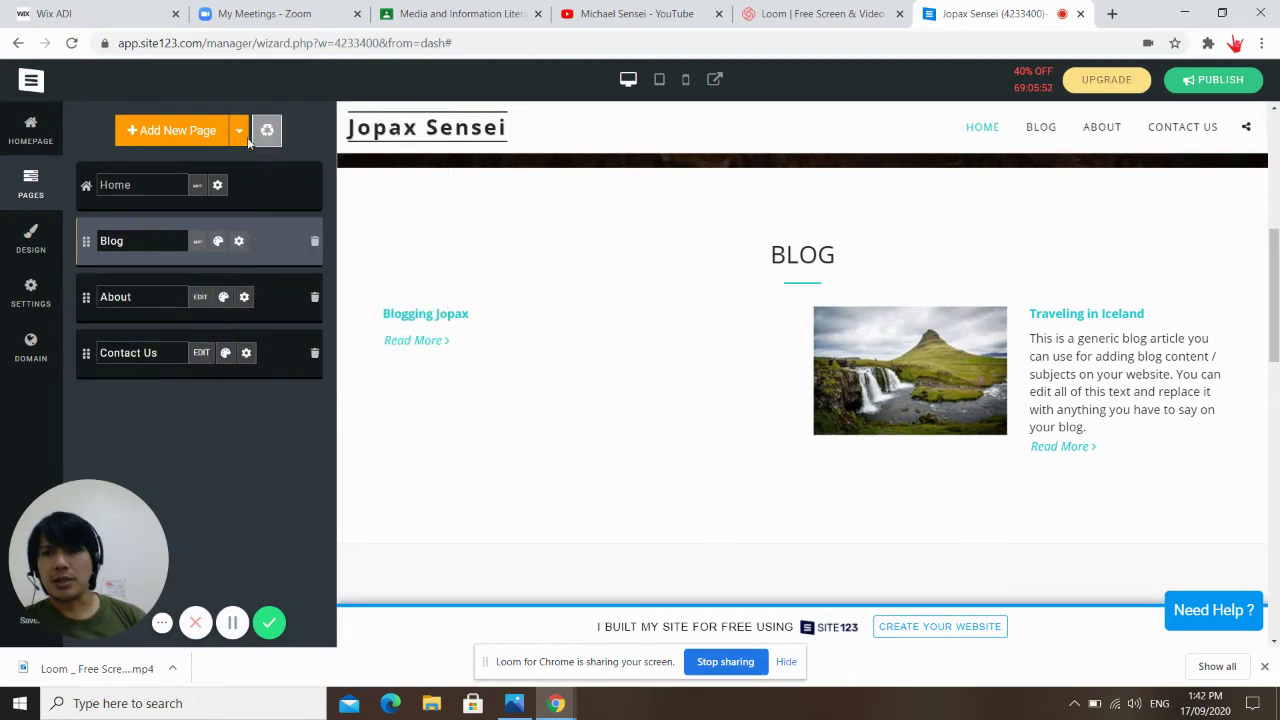
# - View the Blog page's list of posts and its display options, returning to the page list
pyautogui.click(197, 242)
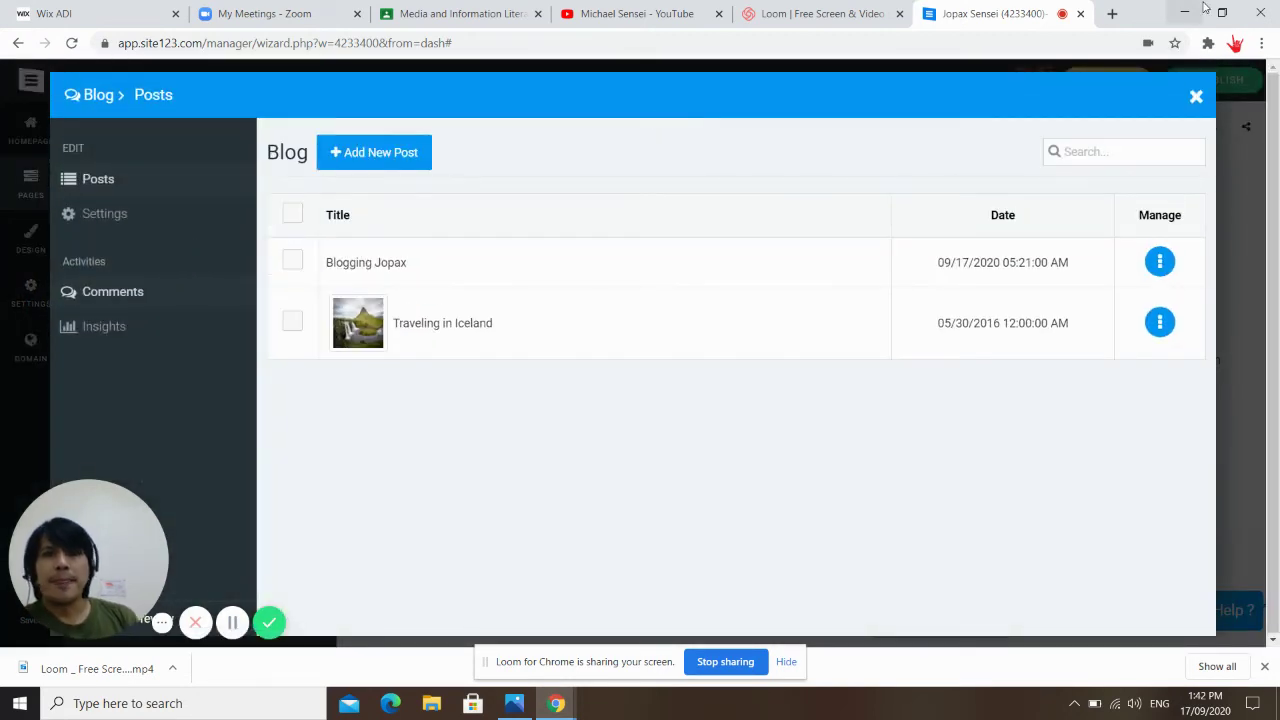
pyautogui.click(1196, 97)
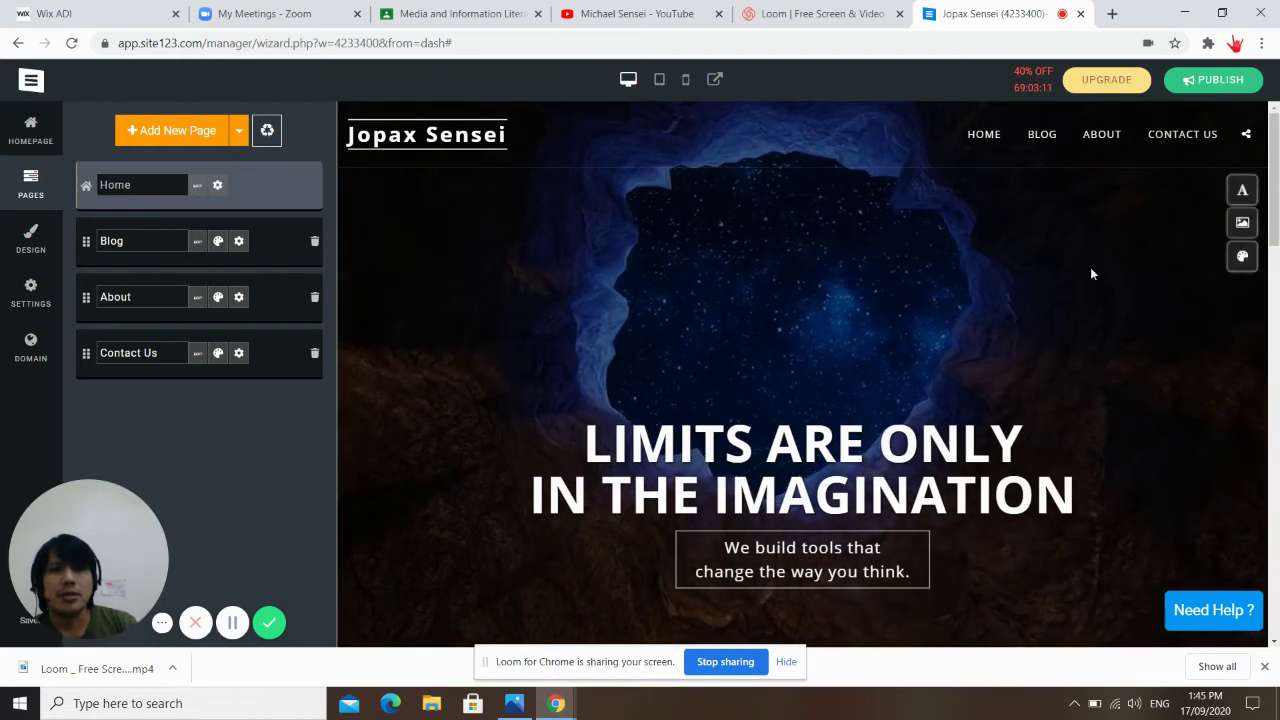
pyautogui.moveTo(706, 173)
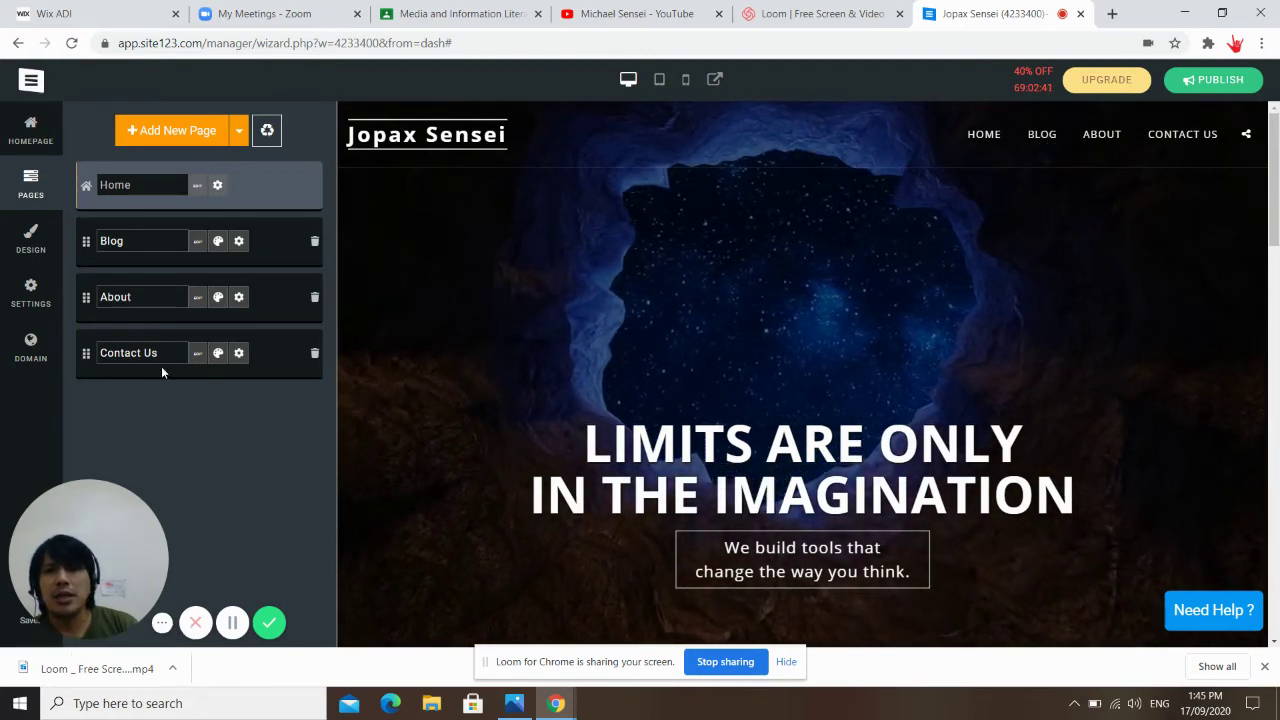
pyautogui.click(239, 243)
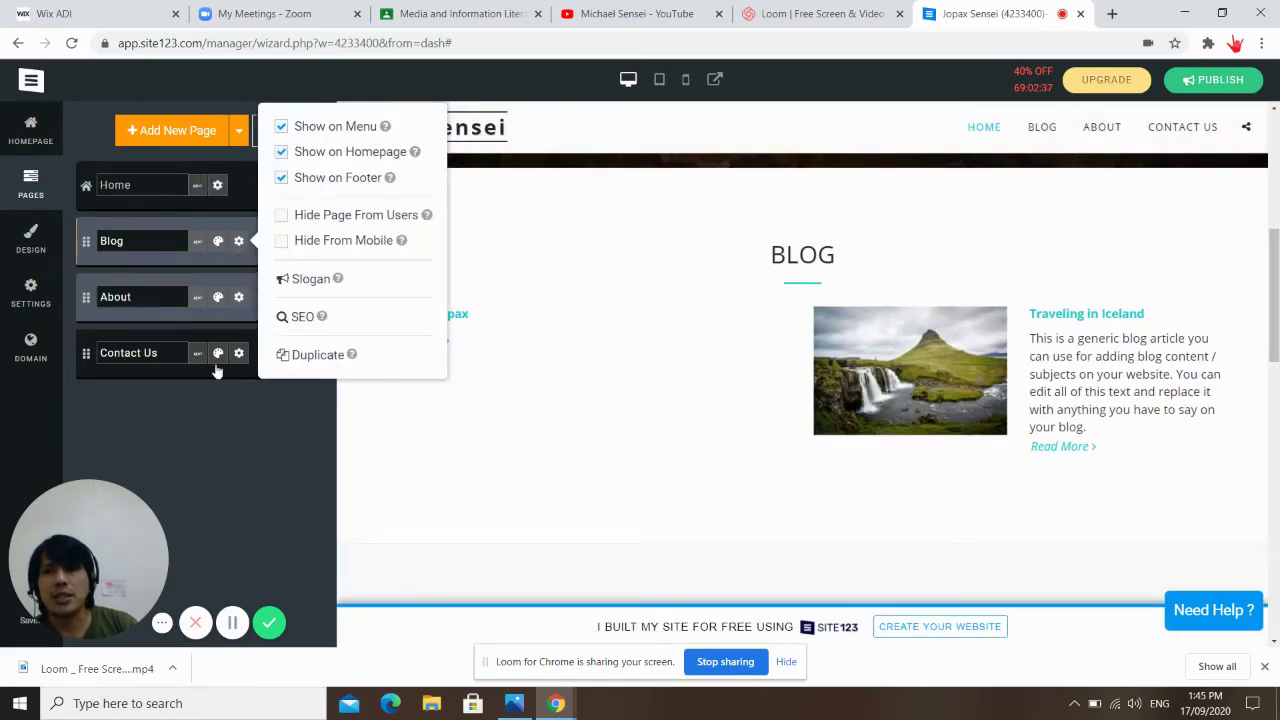
pyautogui.click(208, 445)
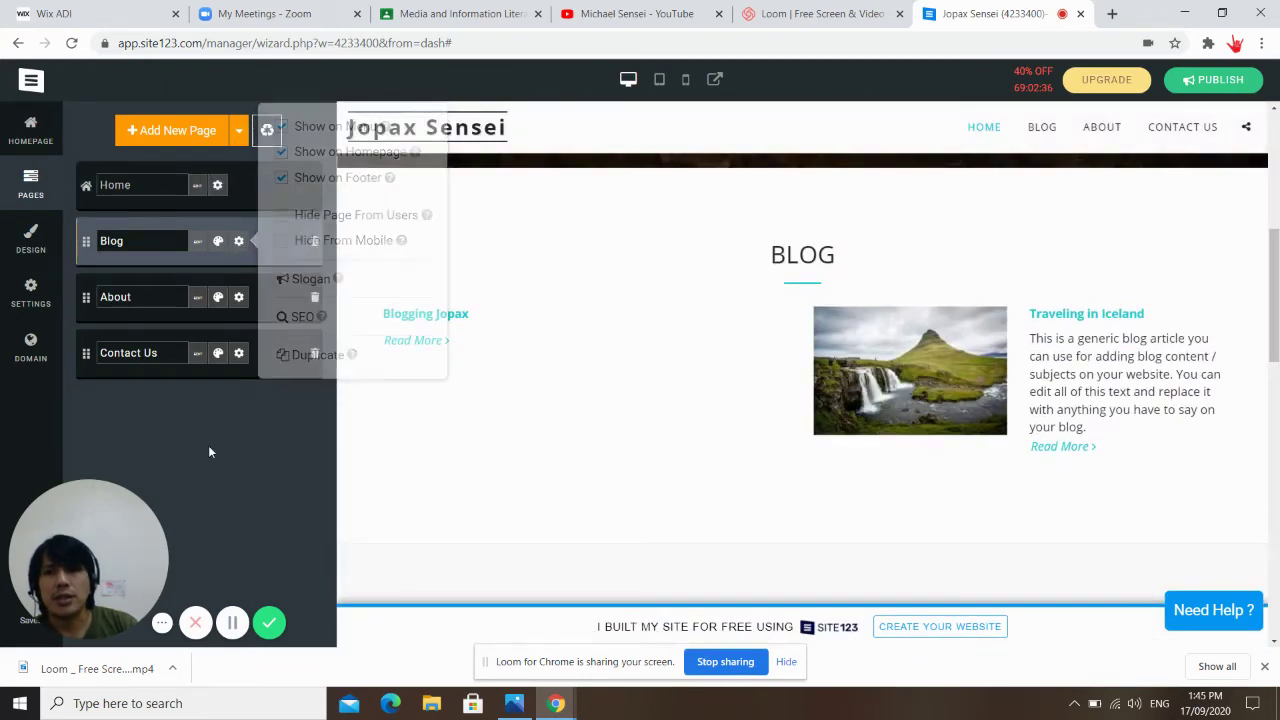
pyautogui.click(197, 243)
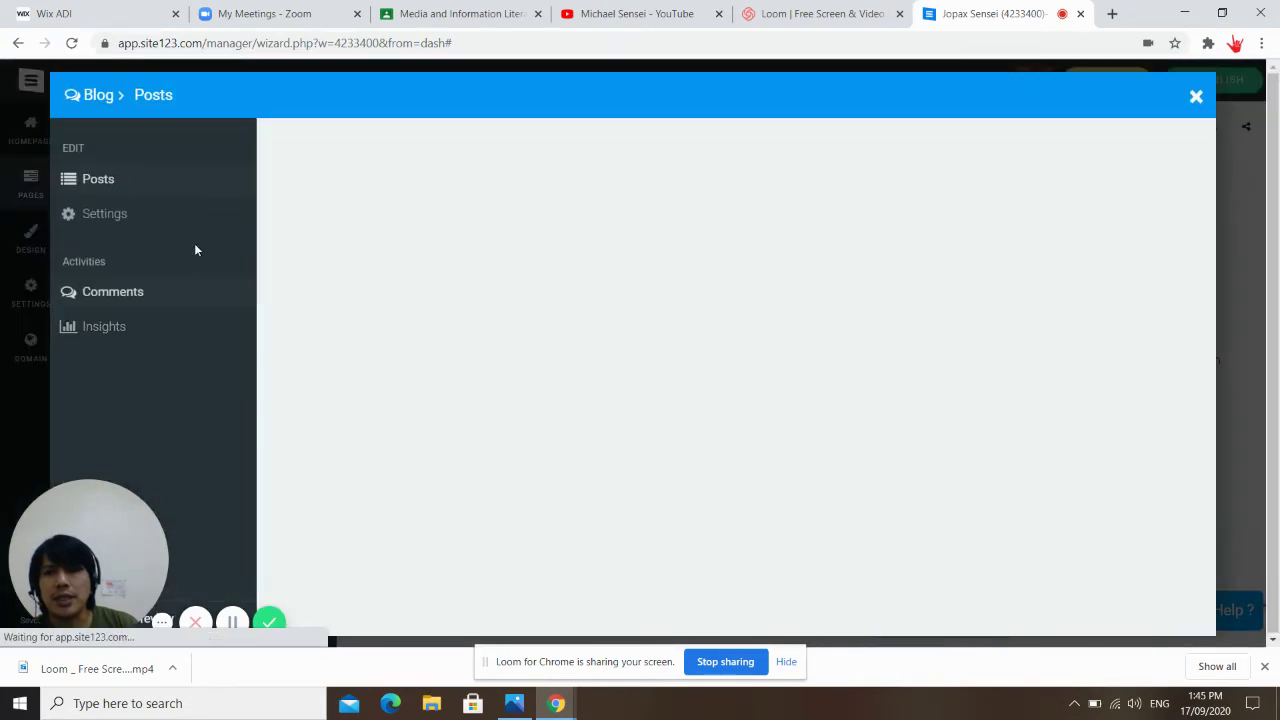
pyautogui.click(1195, 97)
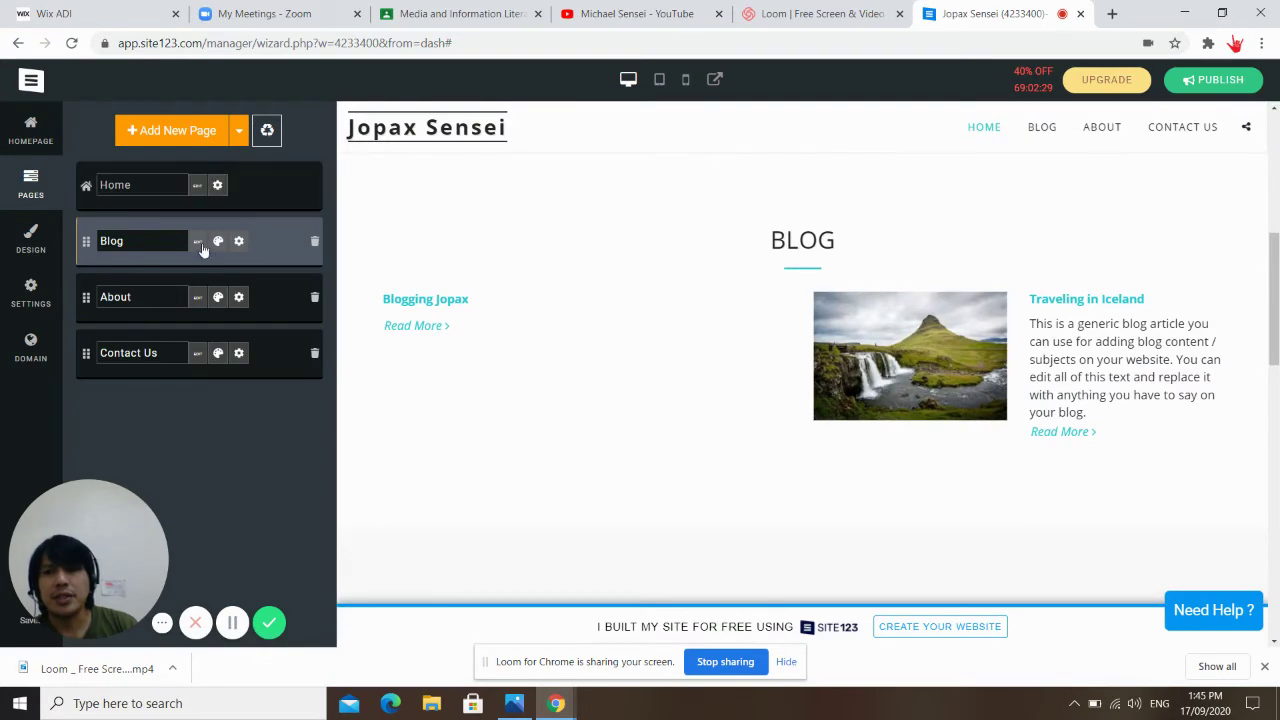
# - Delete the Traveling in Iceland post from the Blog page
pyautogui.click(197, 243)
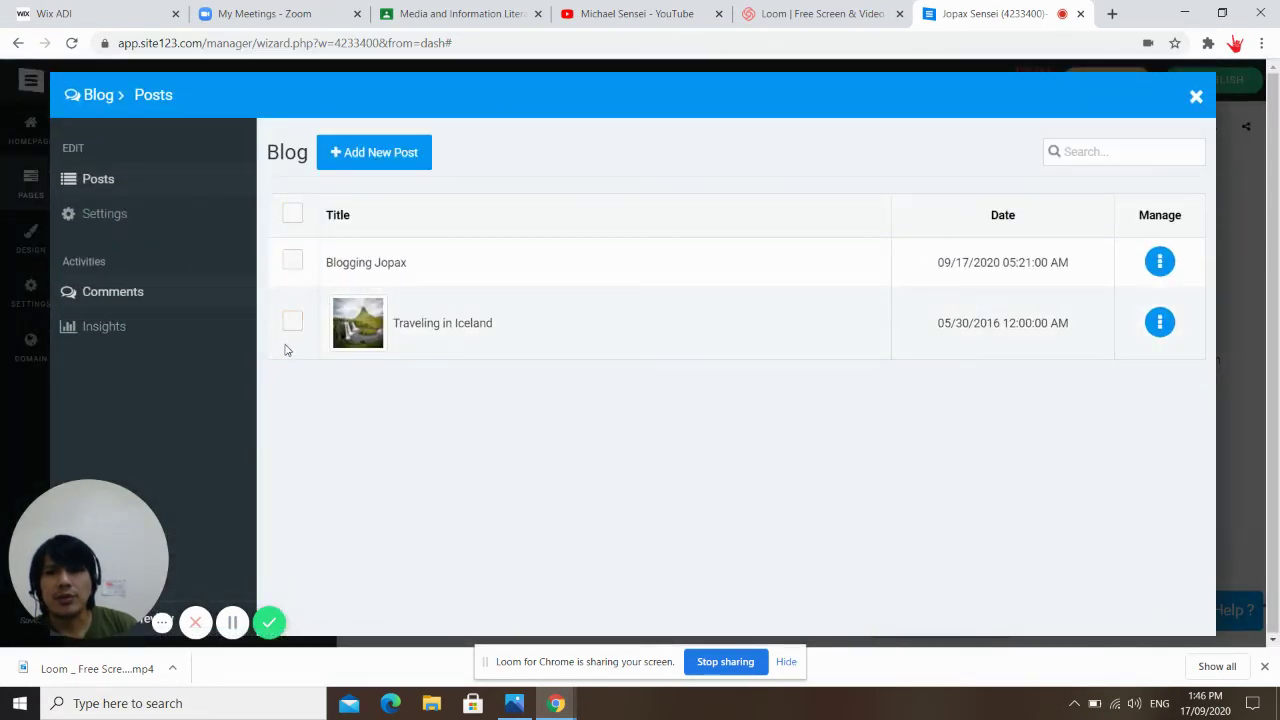
pyautogui.click(1158, 323)
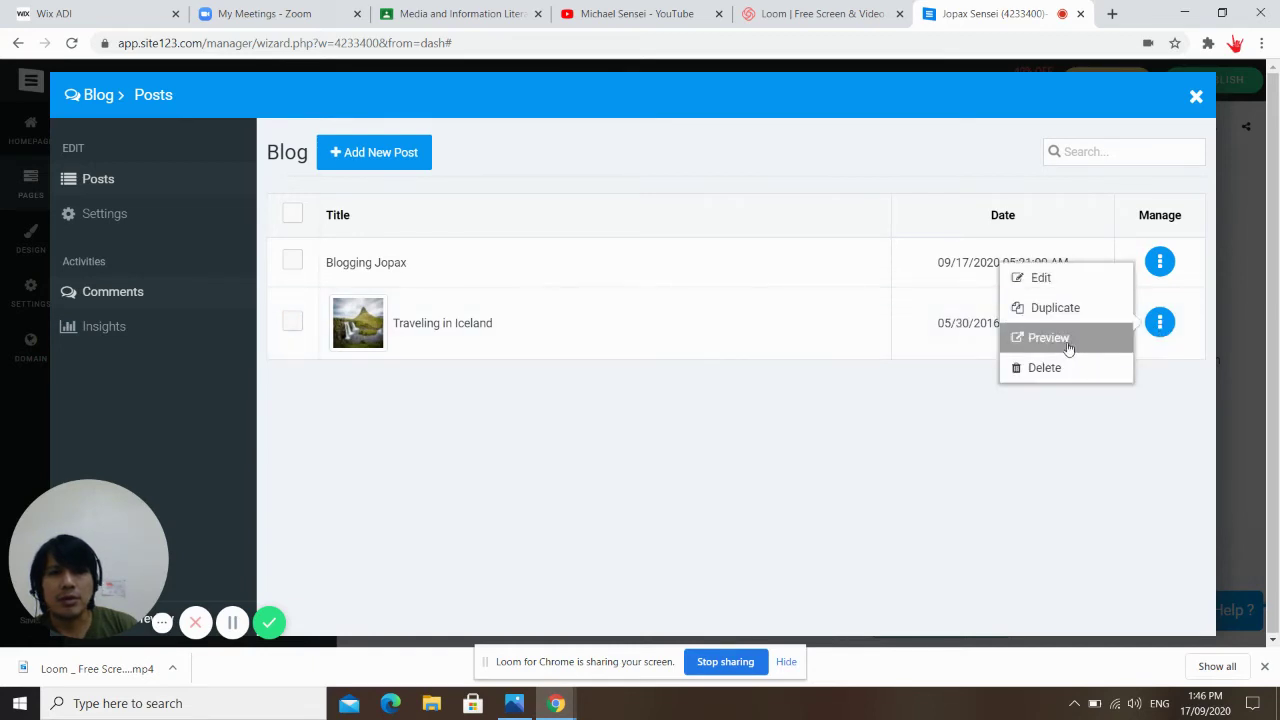
pyautogui.click(1045, 368)
pyautogui.click(908, 380)
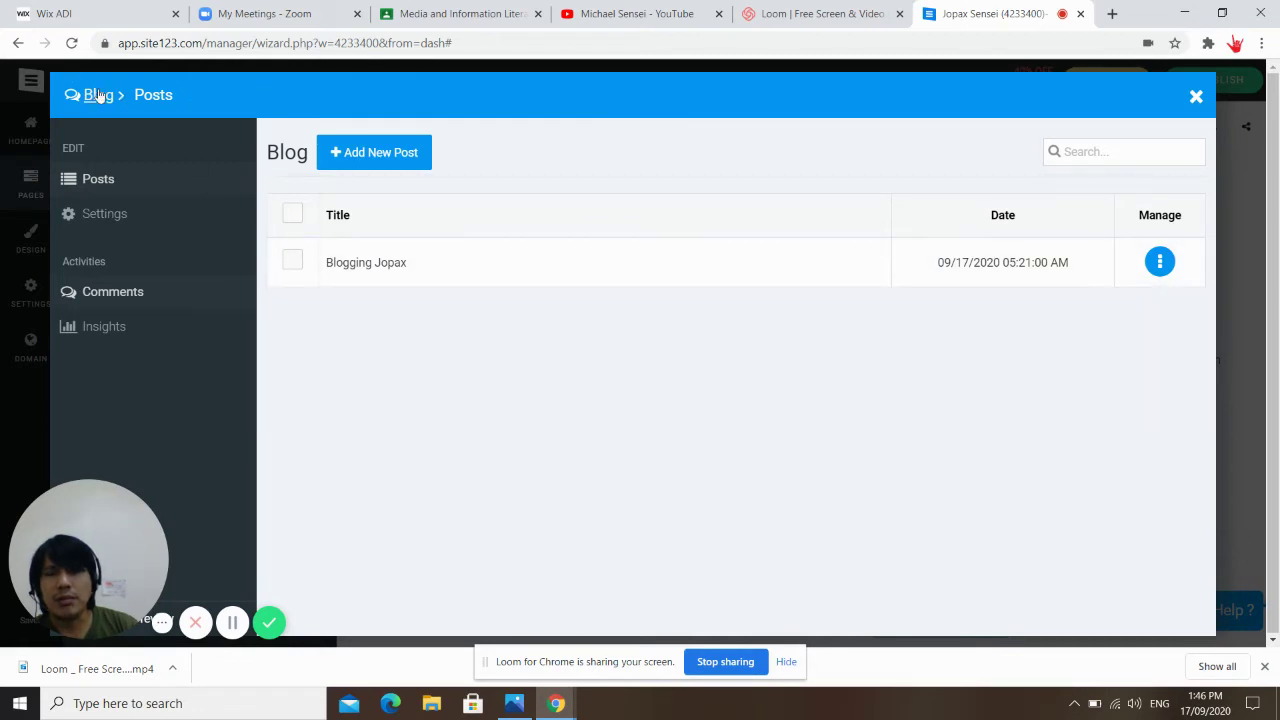
# - Add and save a blog post titled My New Blog with the text "This is my new blog and it has no content yet"
pyautogui.click(374, 153)
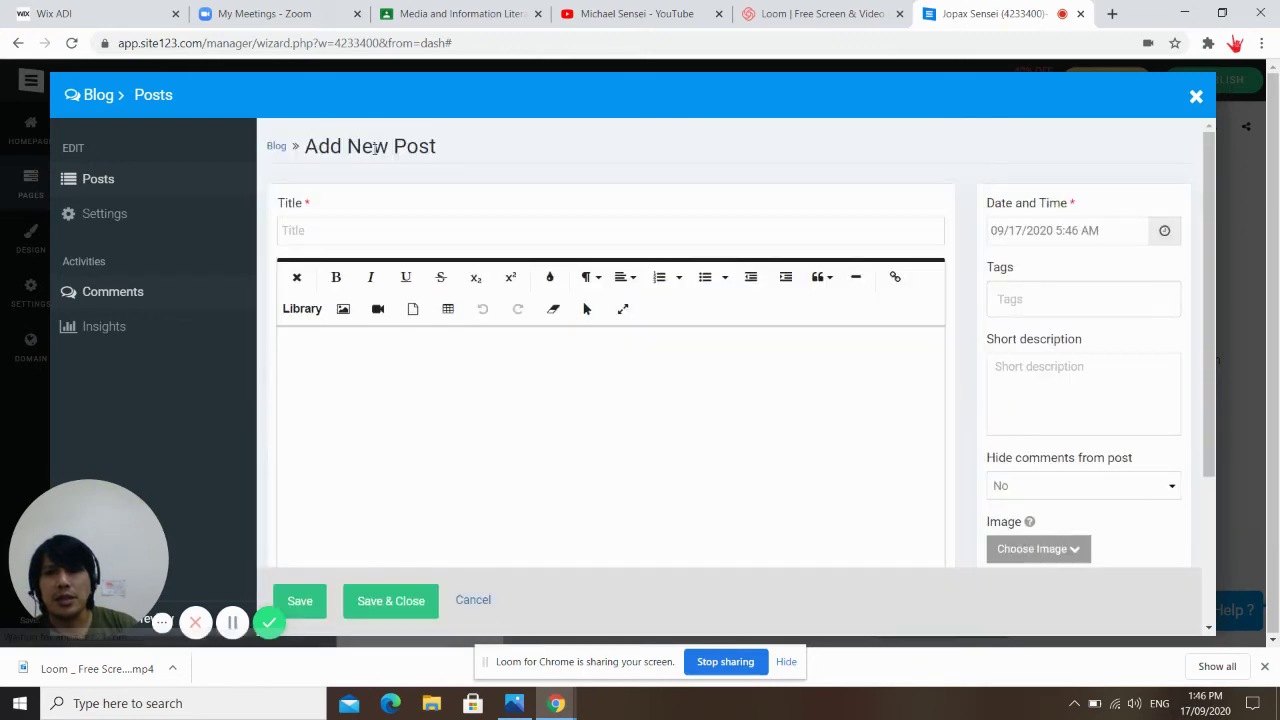
pyautogui.click(334, 232)
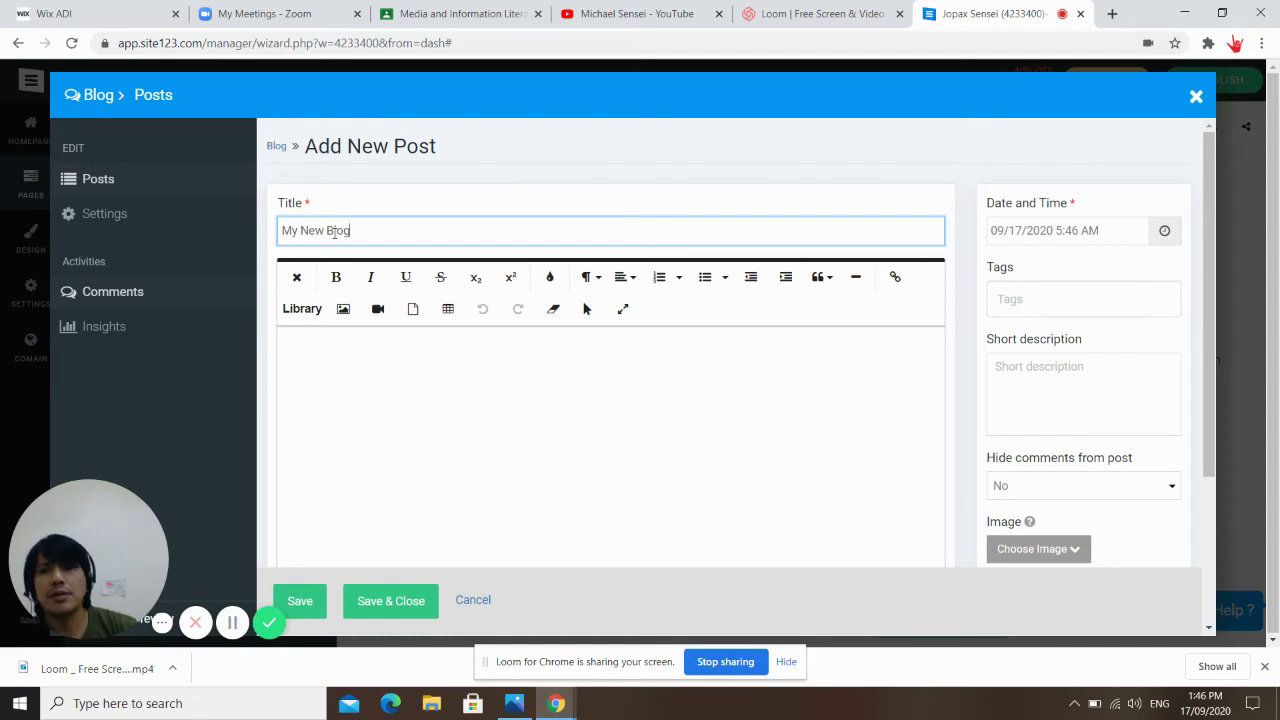
pyautogui.click(316, 348)
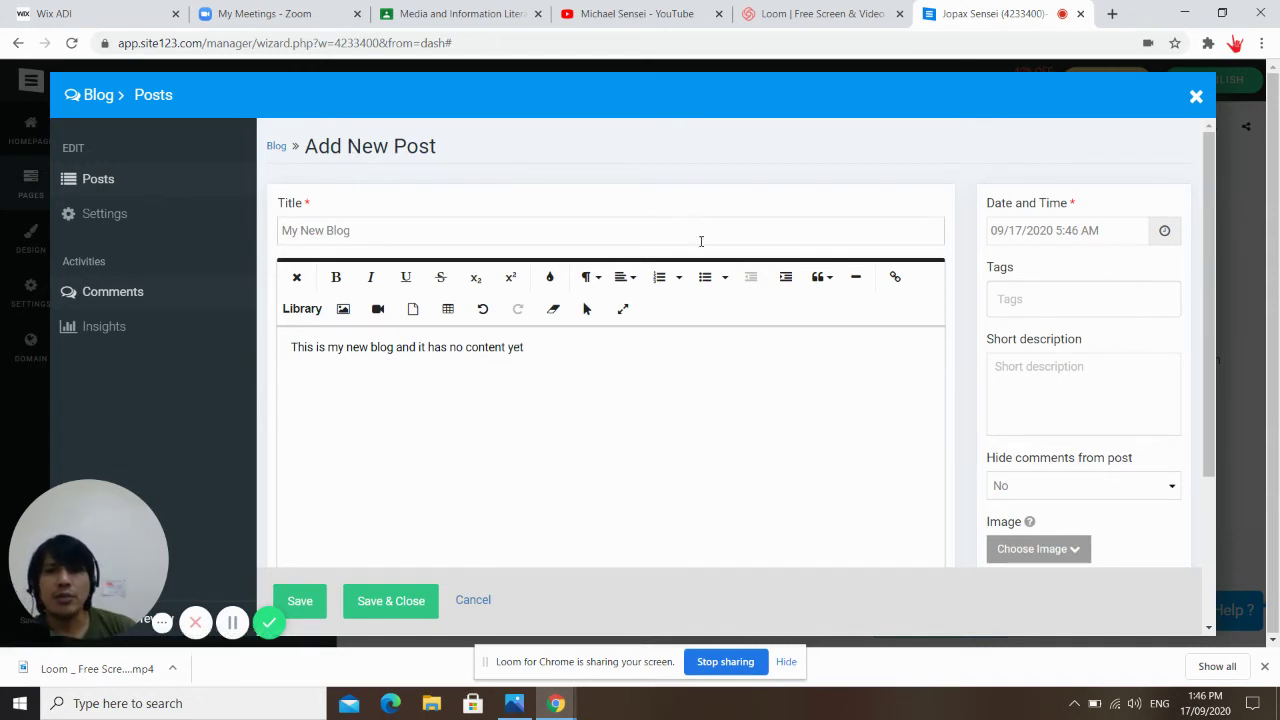
pyautogui.scroll(-2, 680, 376)
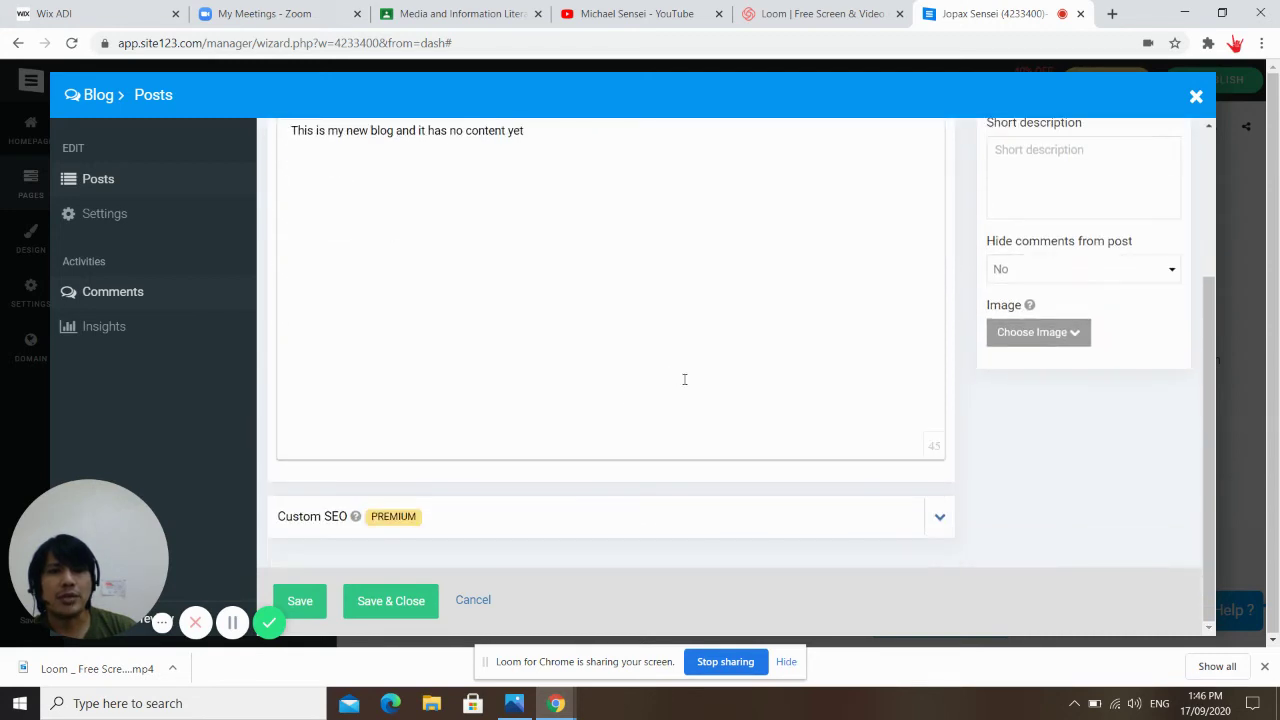
pyautogui.click(390, 604)
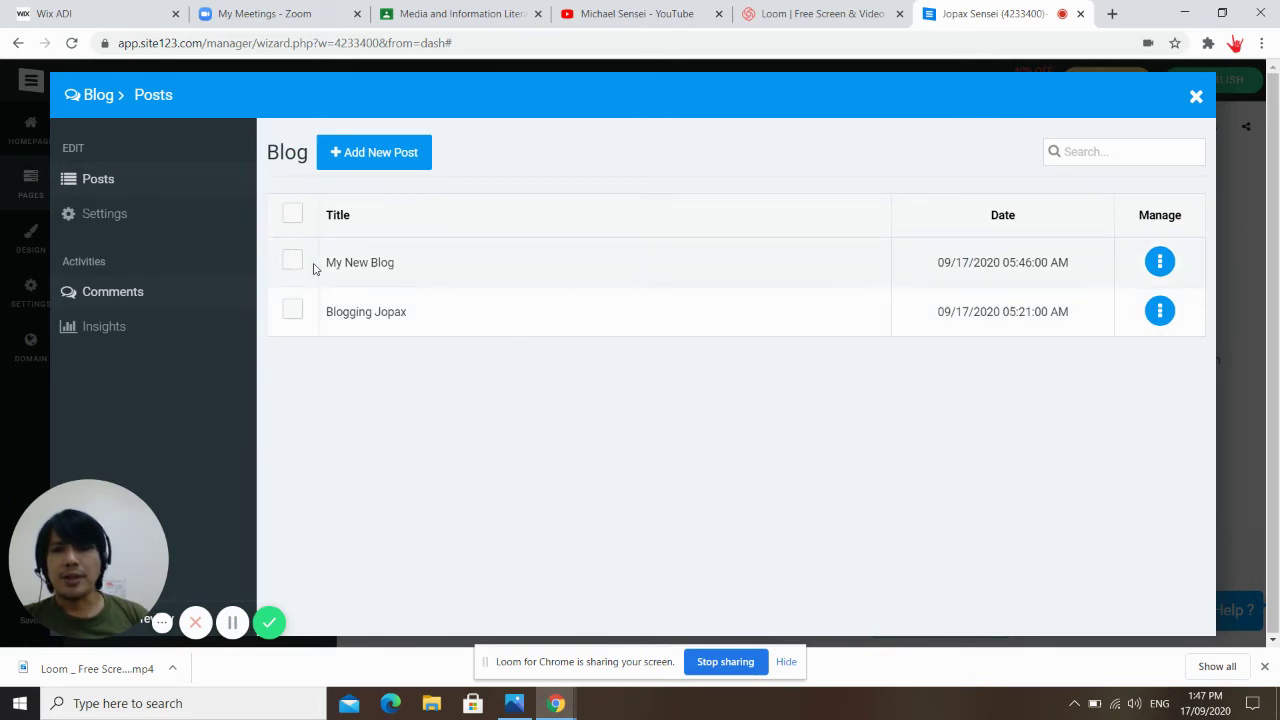
# - Check the saved My New Blog post and reload the website editor
pyautogui.click(368, 264)
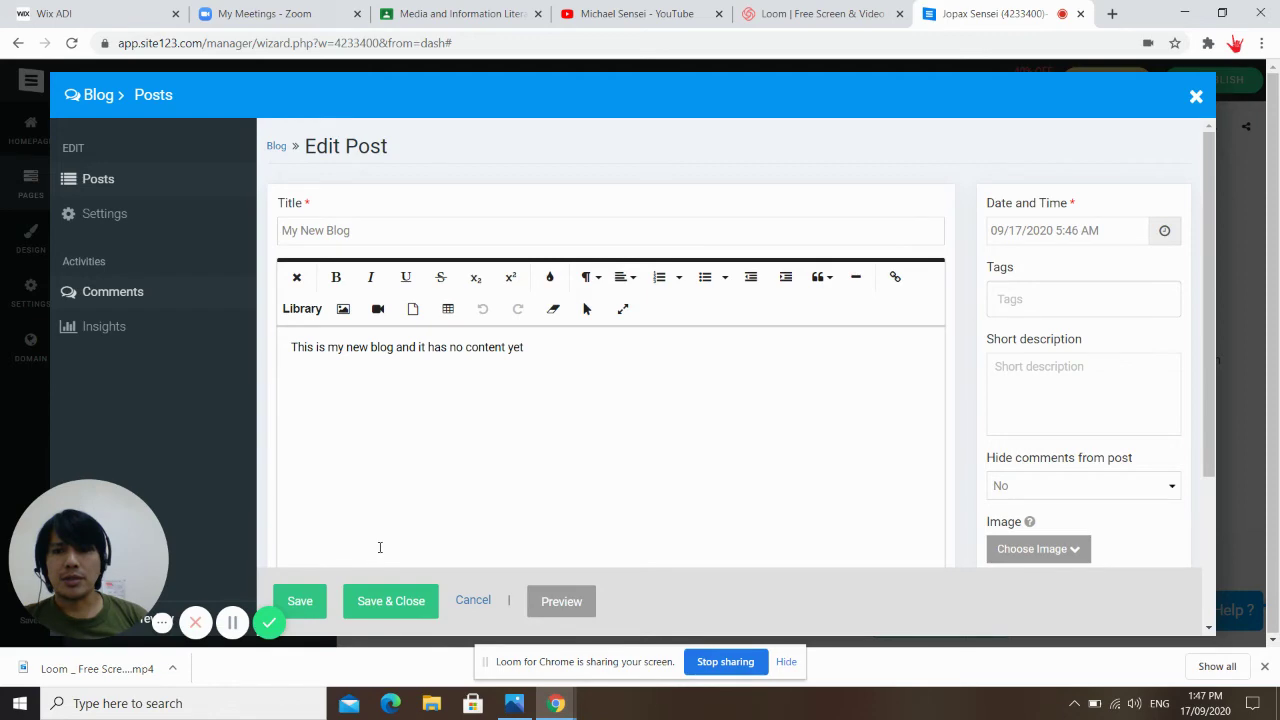
pyautogui.click(1196, 97)
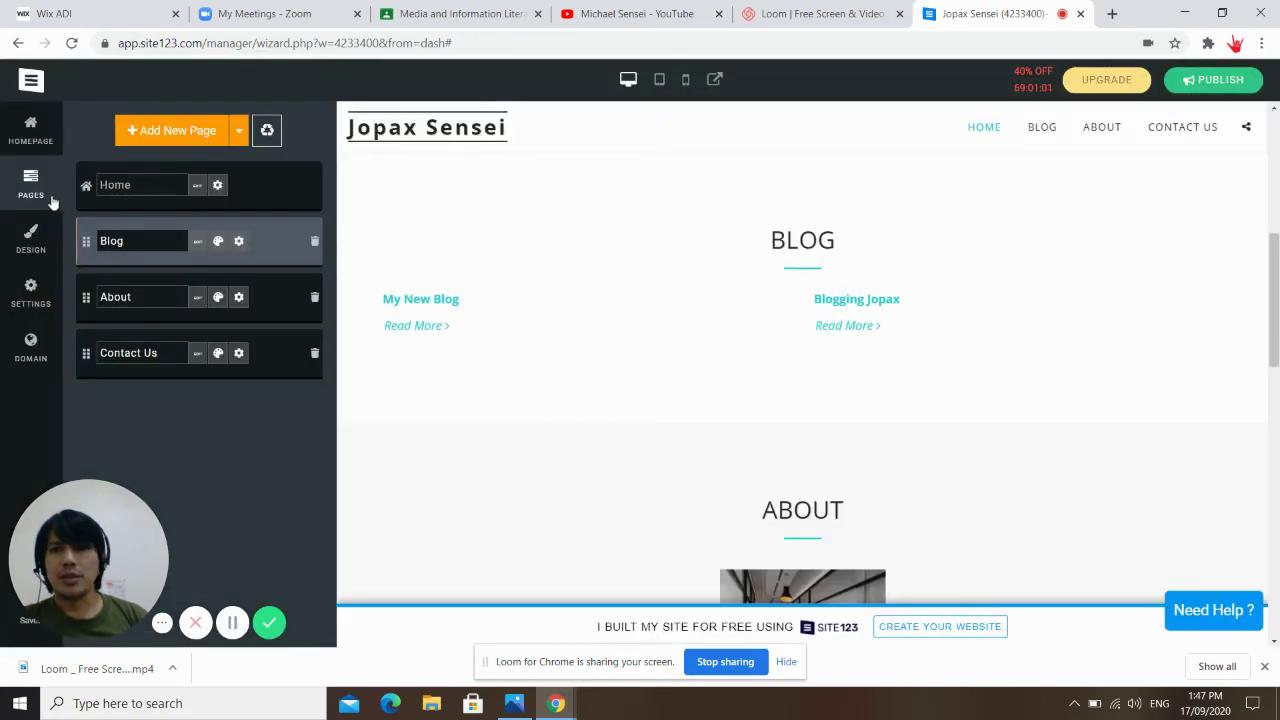
pyautogui.click(78, 46)
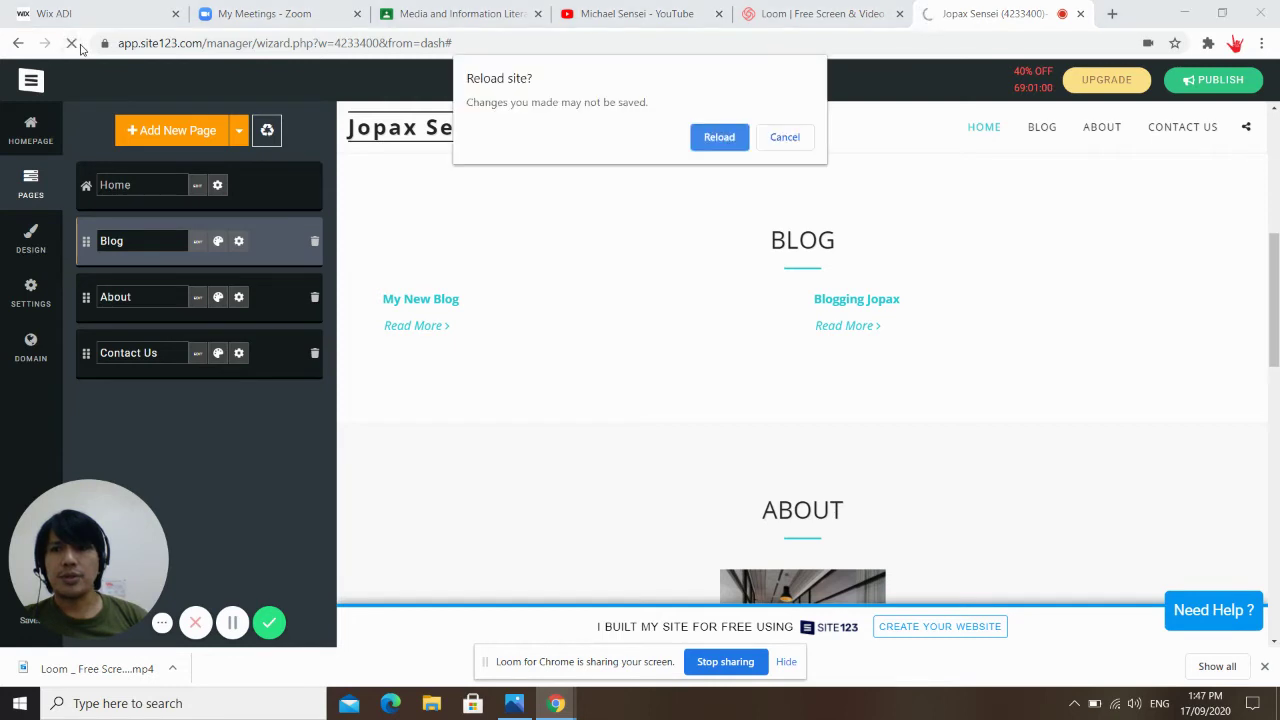
pyautogui.click(725, 146)
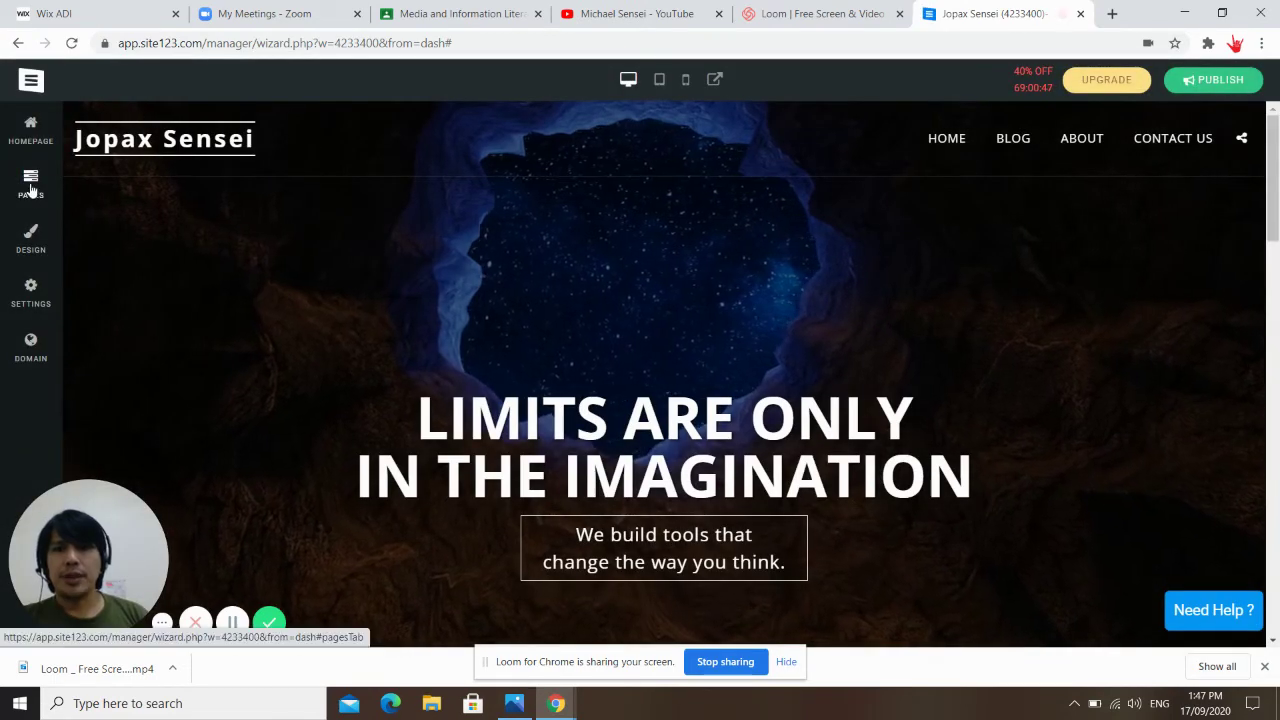
pyautogui.click(31, 186)
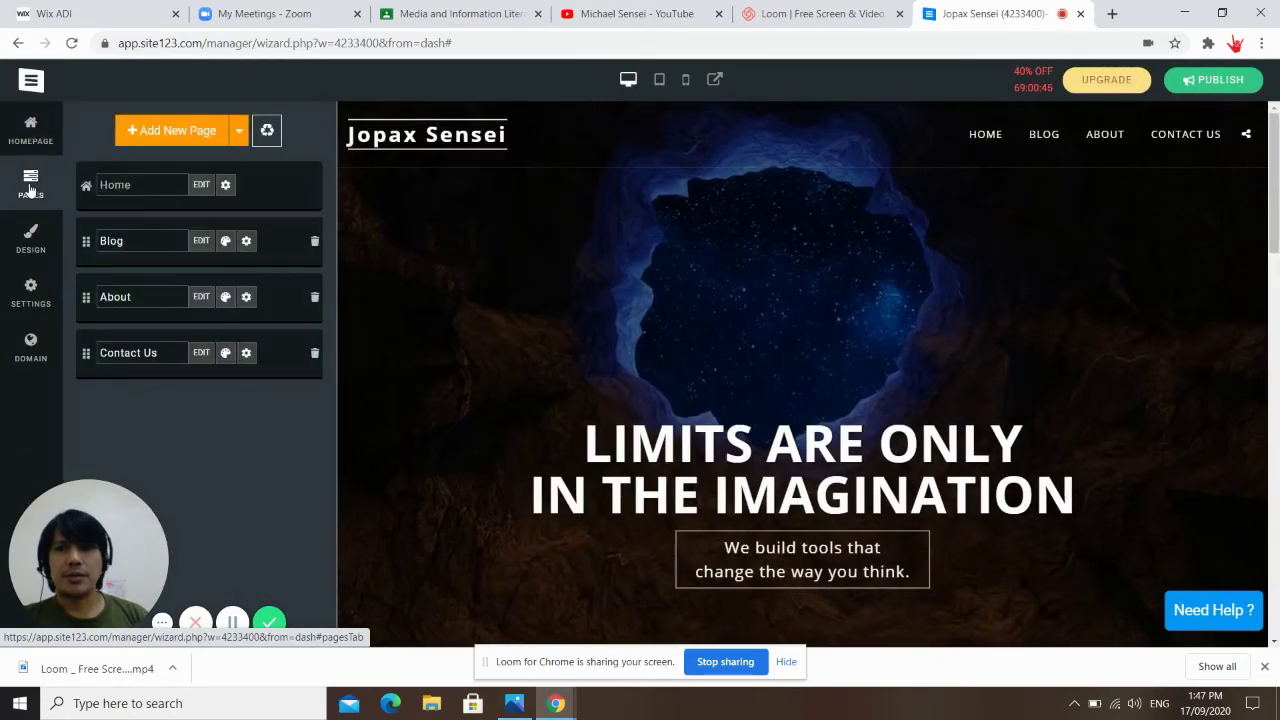
pyautogui.click(45, 198)
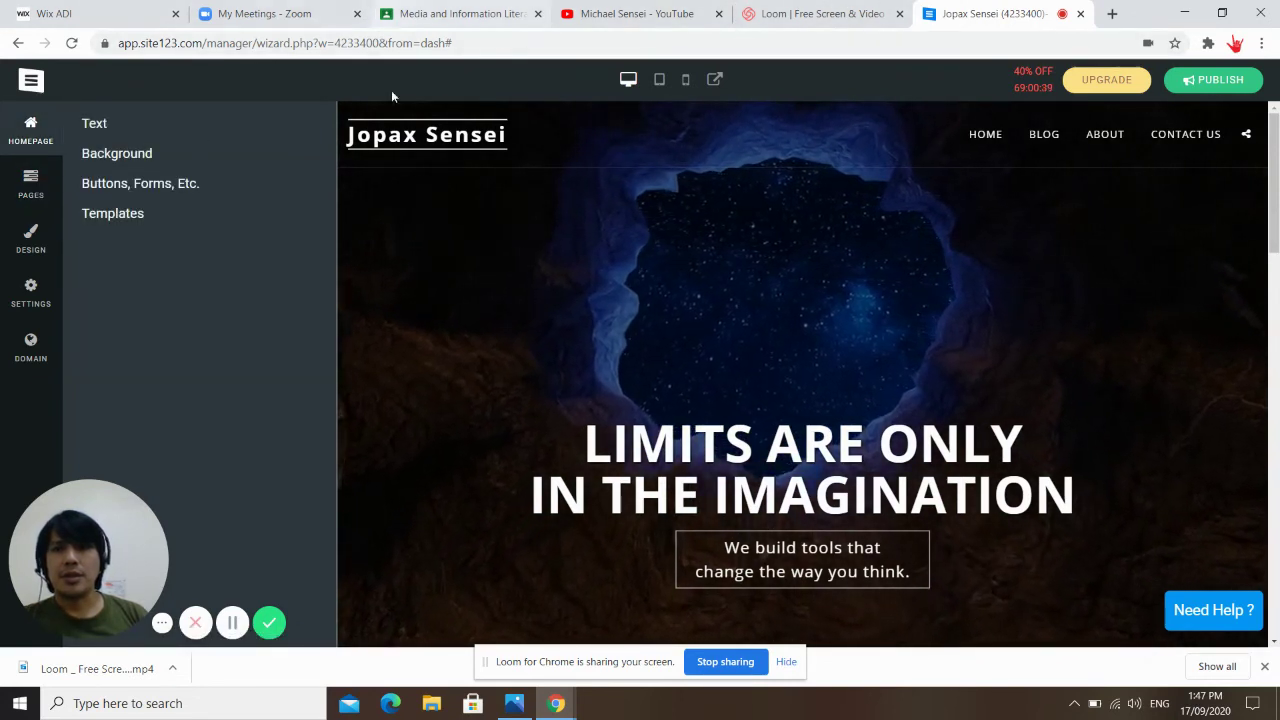
# - Load the published website at 5f62ce39edb5c.site123.me in the browser tab holding the Zoom meetings page
pyautogui.click(238, 17)
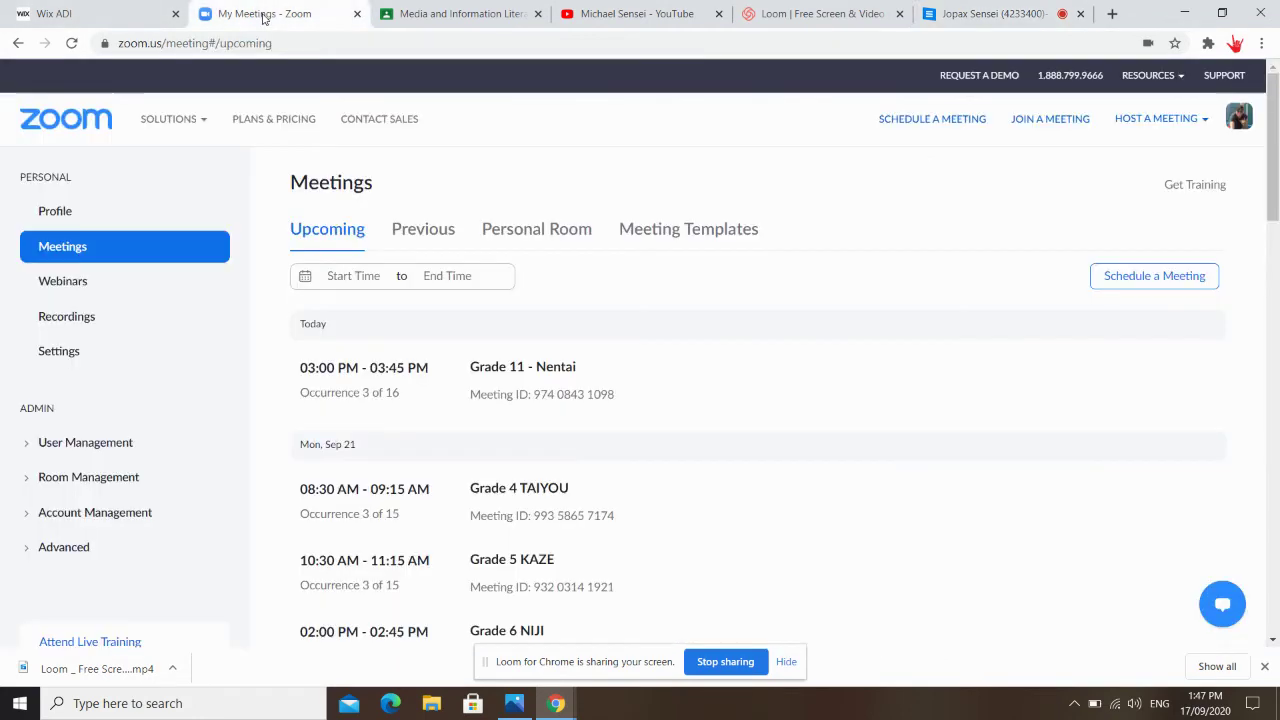
pyautogui.click(478, 16)
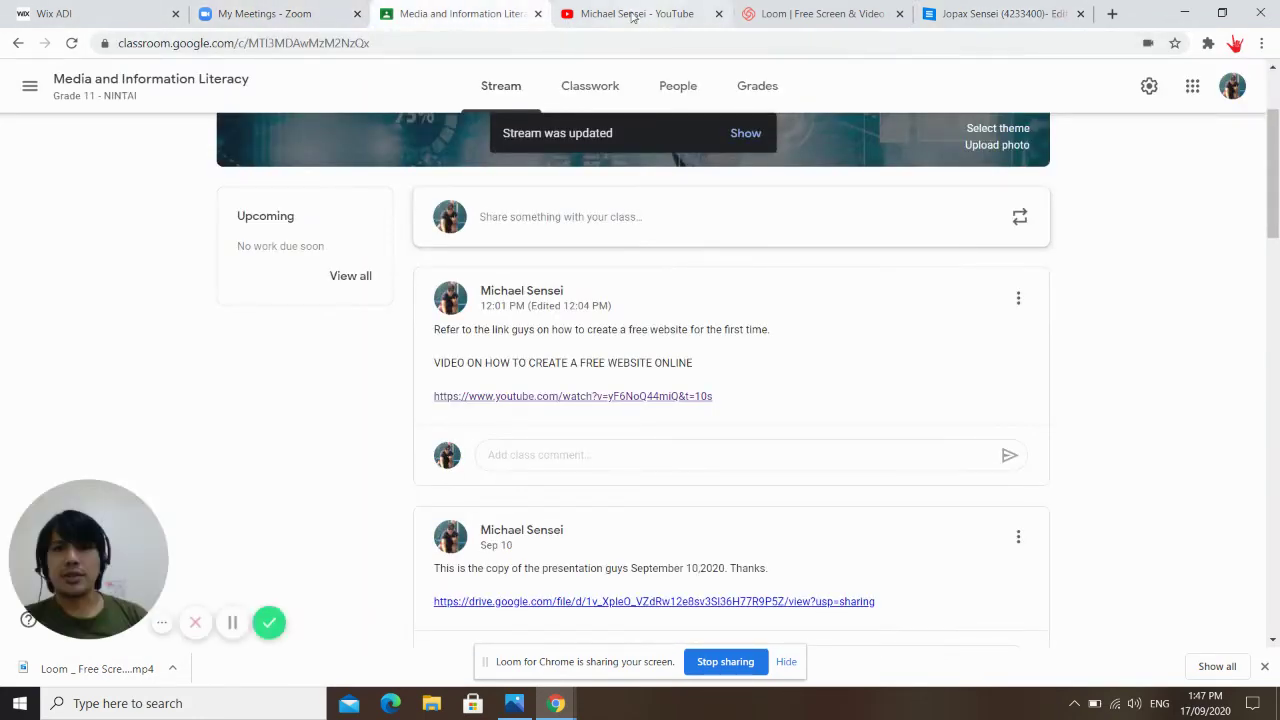
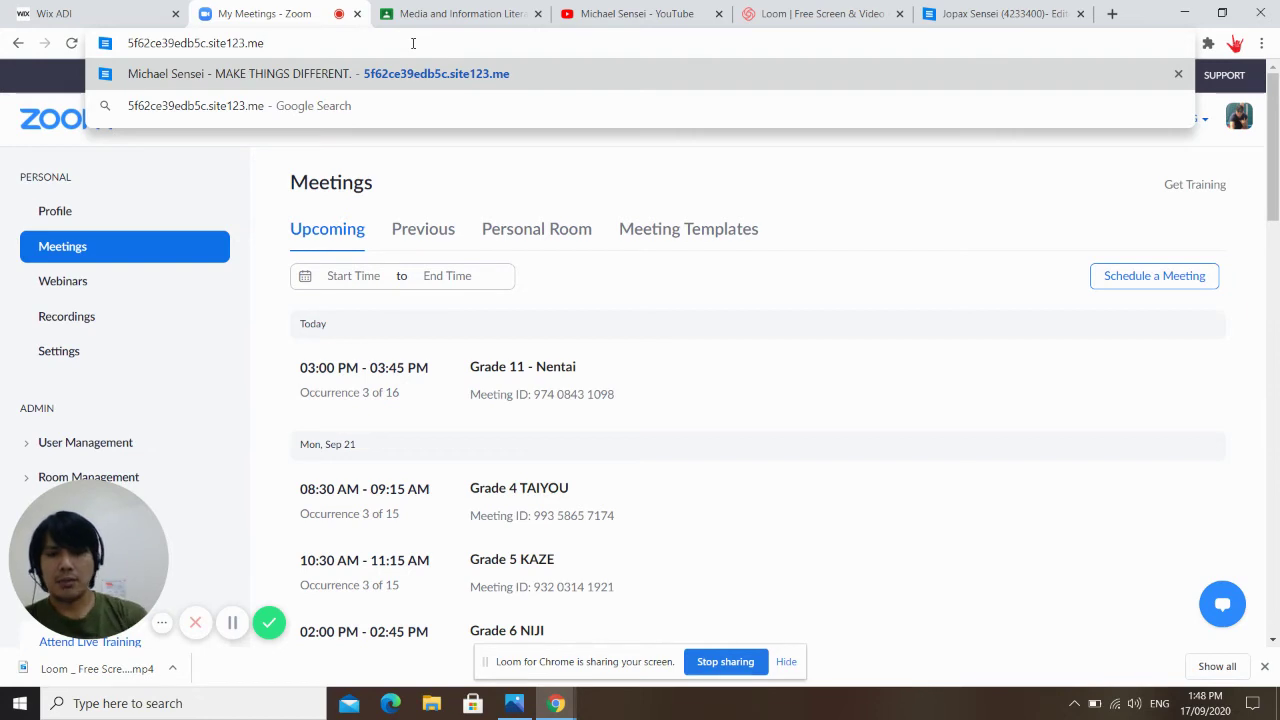
pyautogui.write('me')
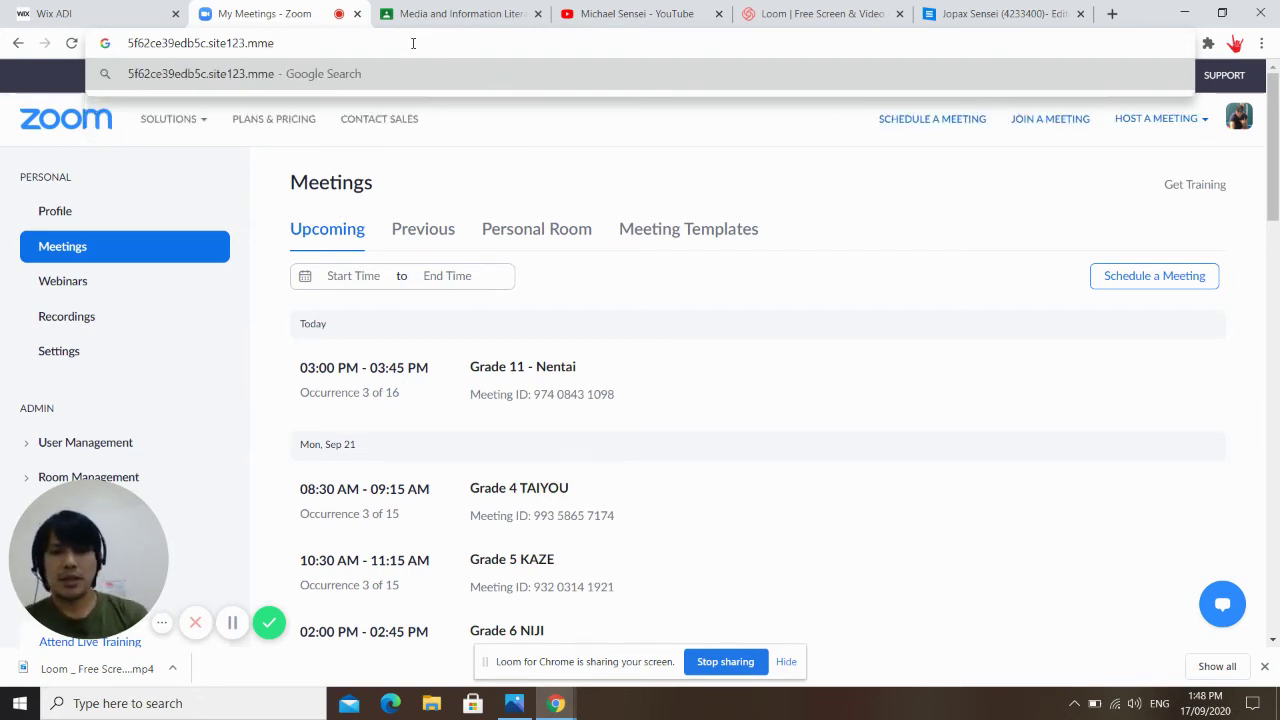
pyautogui.press('BackSpace')
pyautogui.press('BackSpace')
pyautogui.write('e')
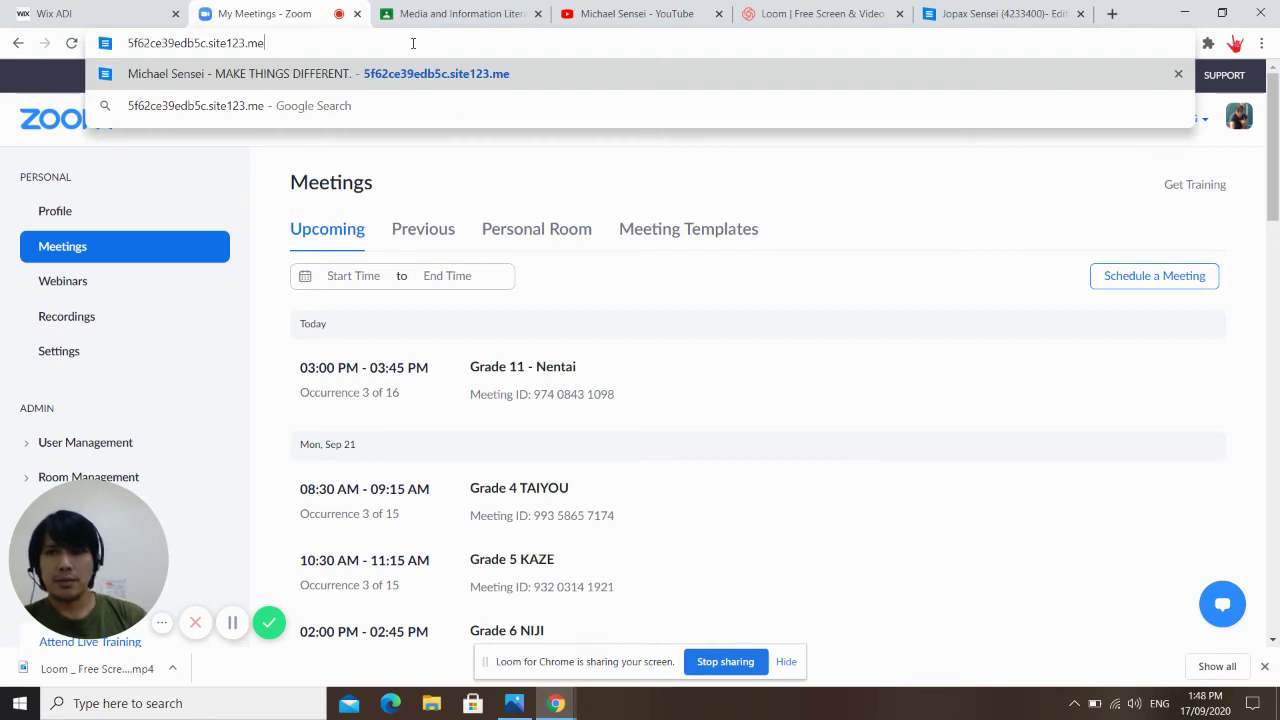
pyautogui.press('Return')
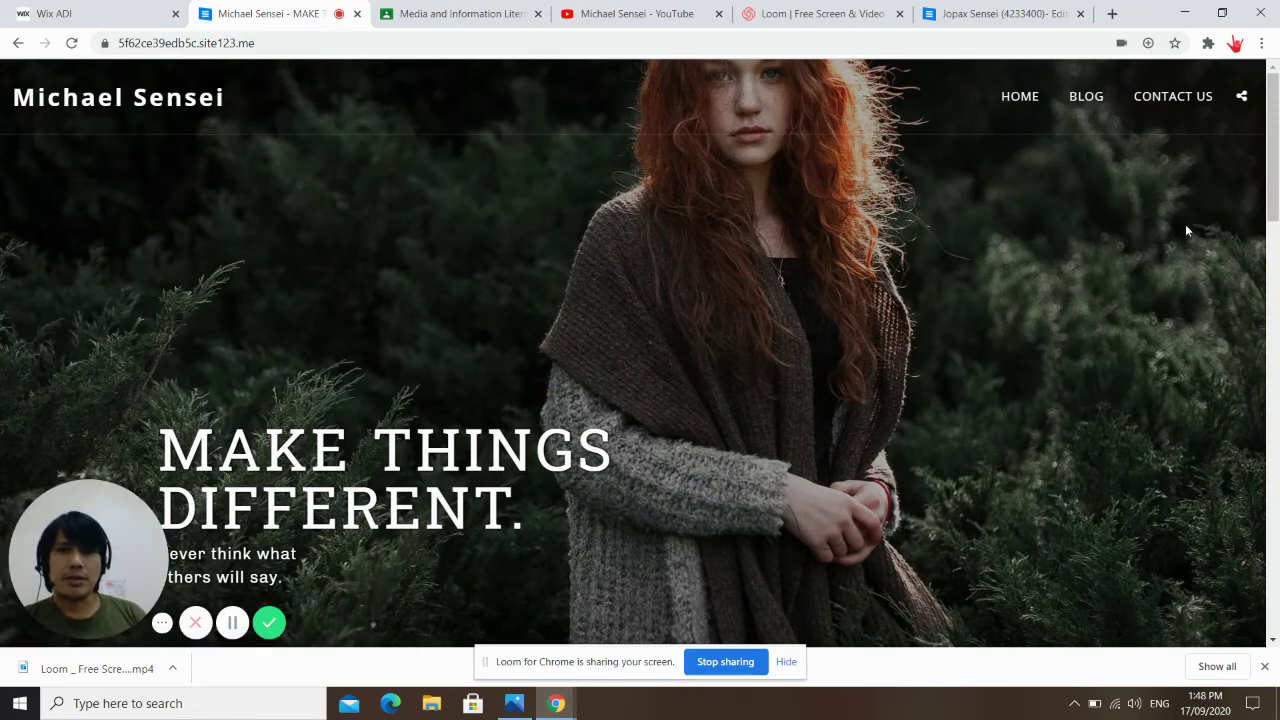
# - View the Blog section of the published website
pyautogui.click(1087, 97)
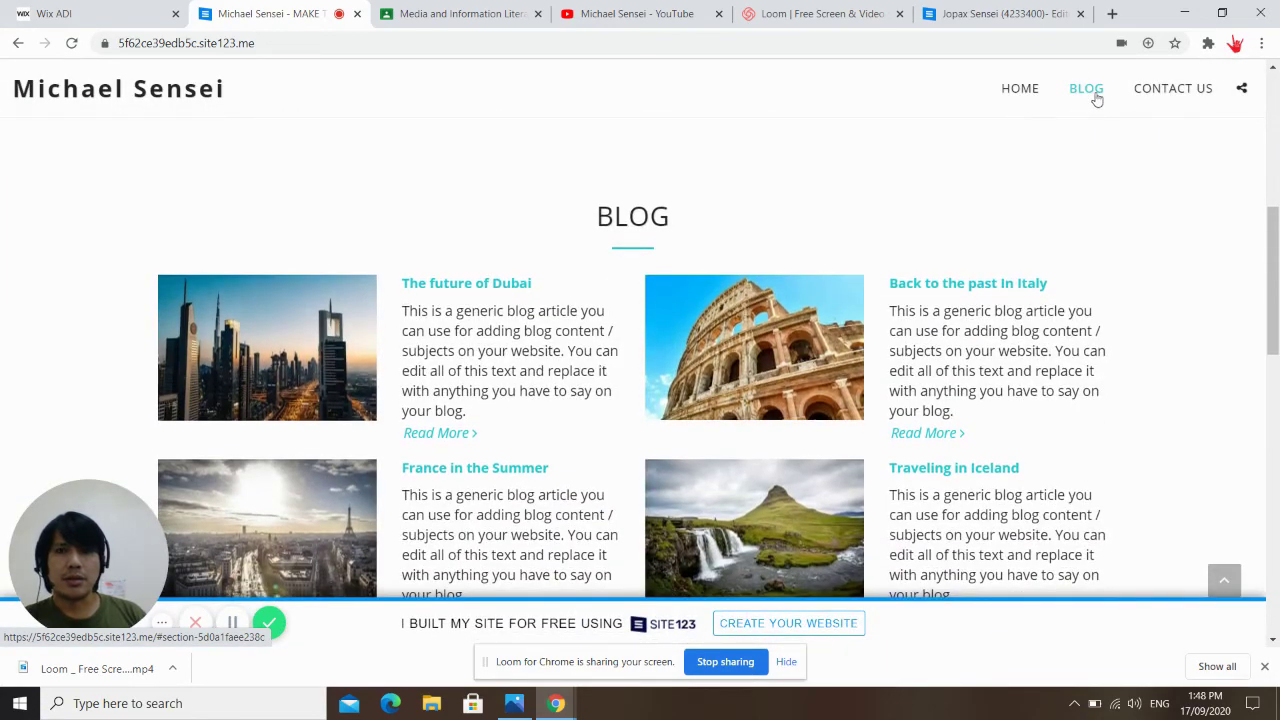
pyautogui.scroll(2, 1000, 150)
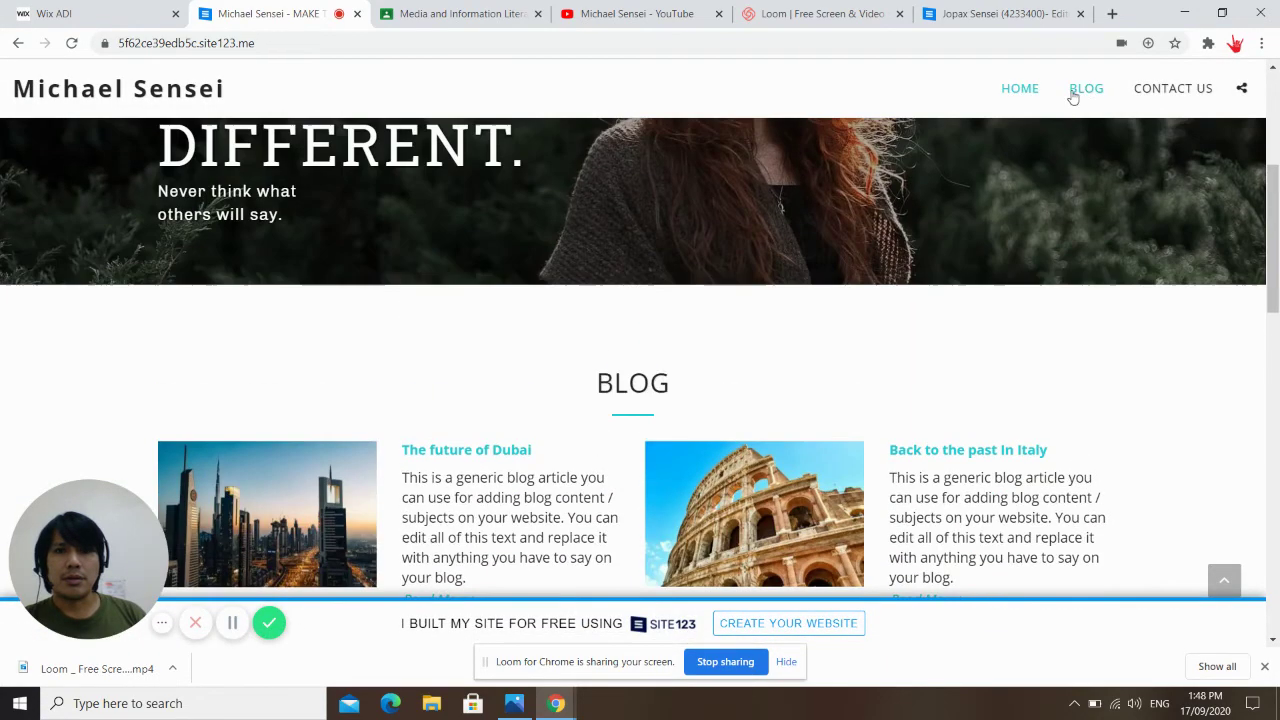
pyautogui.click(1086, 96)
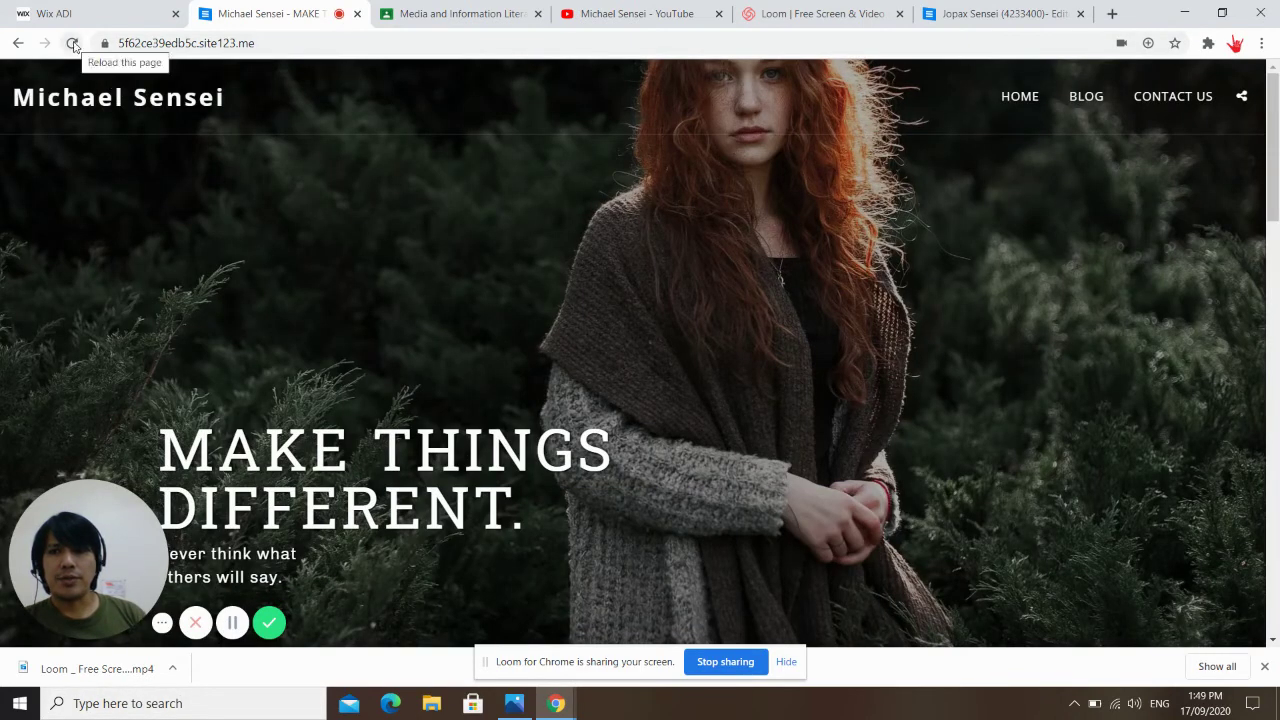
# - Reload the published website, check the posts on its Blog page and close the site
pyautogui.click(72, 44)
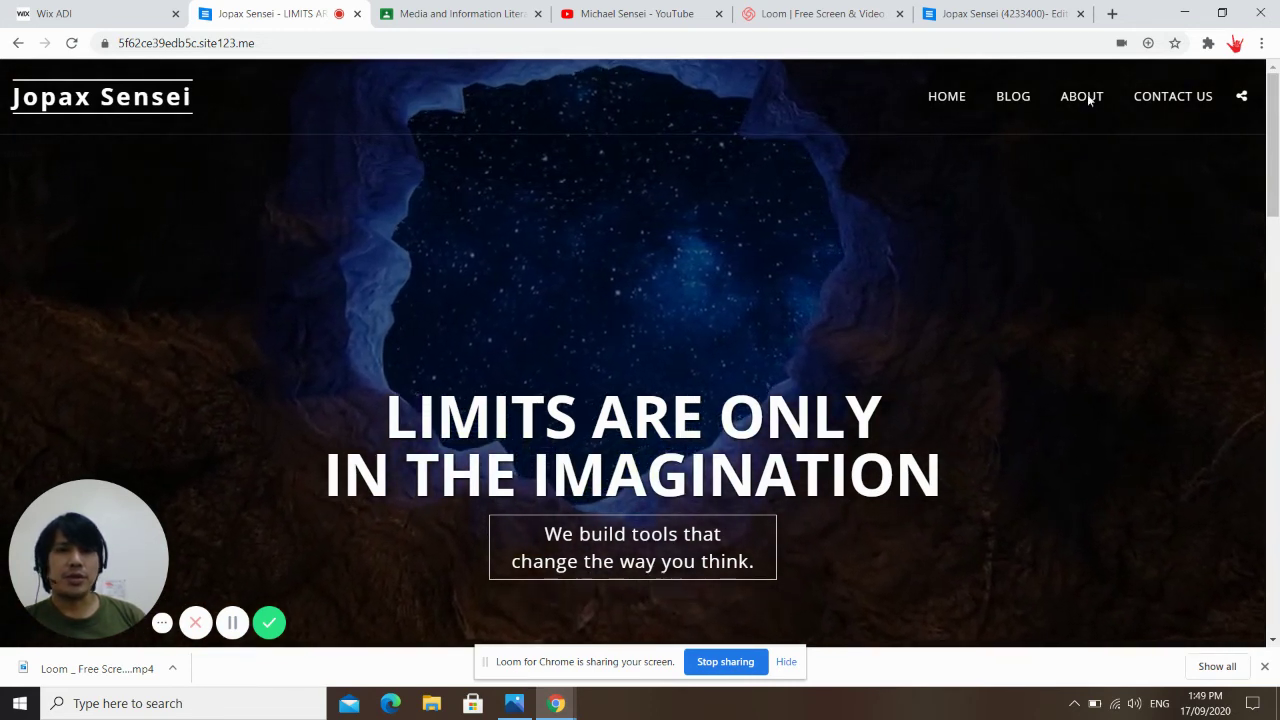
pyautogui.click(1015, 100)
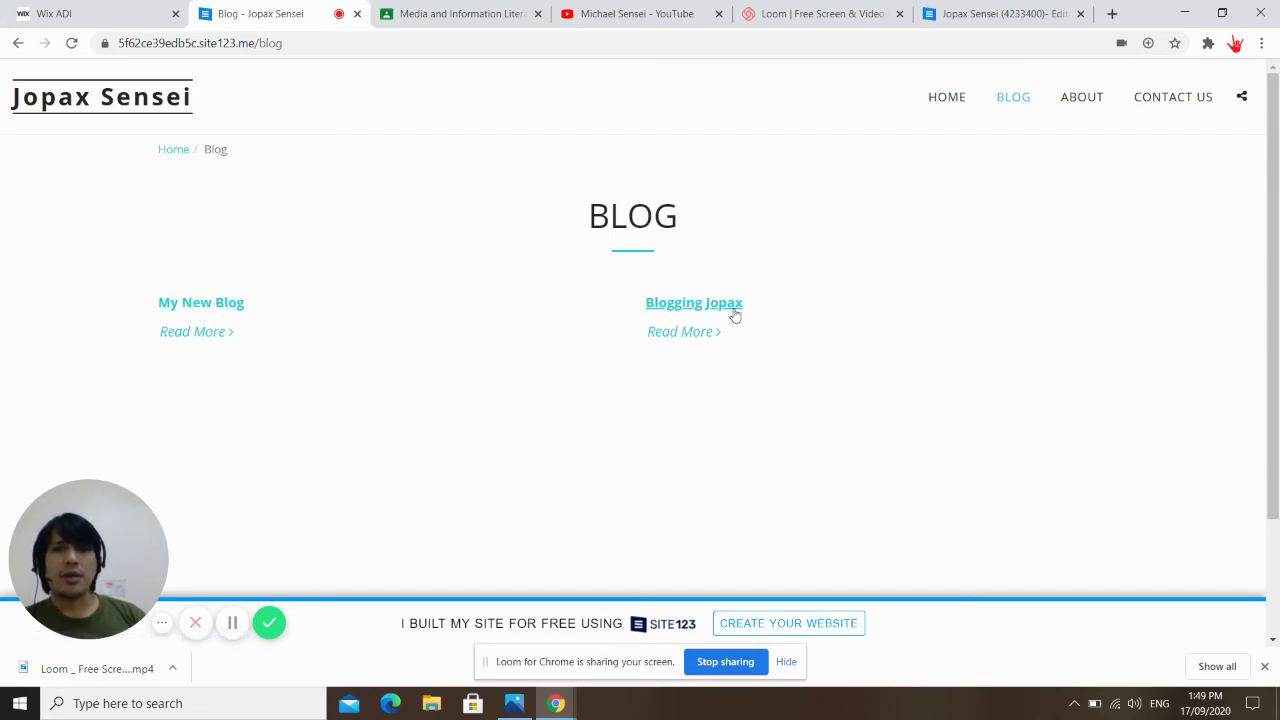
pyautogui.click(357, 14)
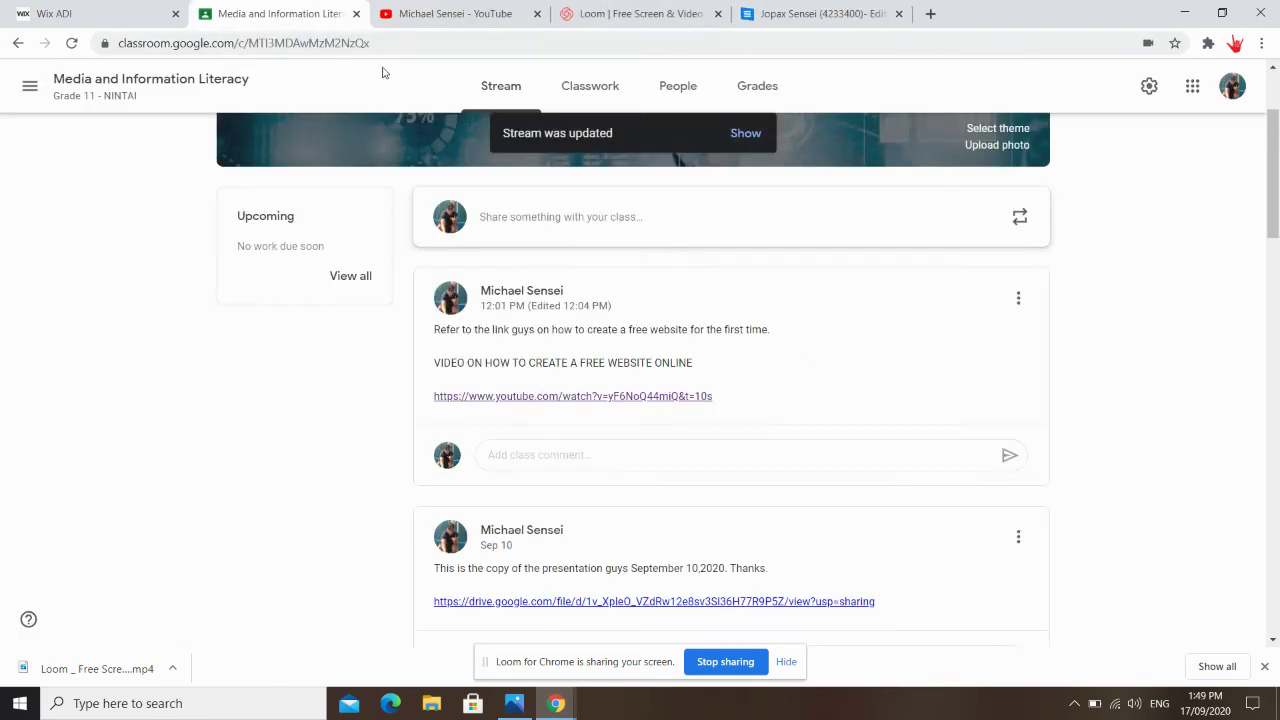
# - Return to the website editor and review the list of posts on the Blog page
pyautogui.click(800, 17)
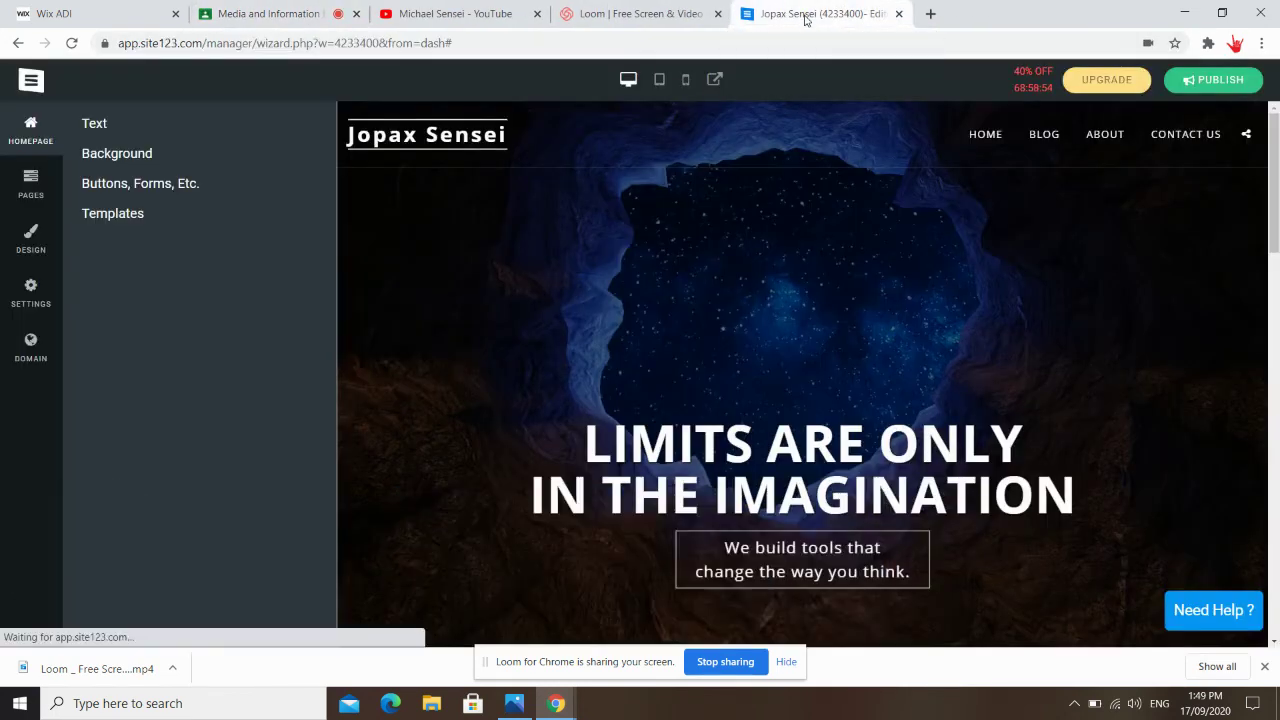
pyautogui.click(30, 182)
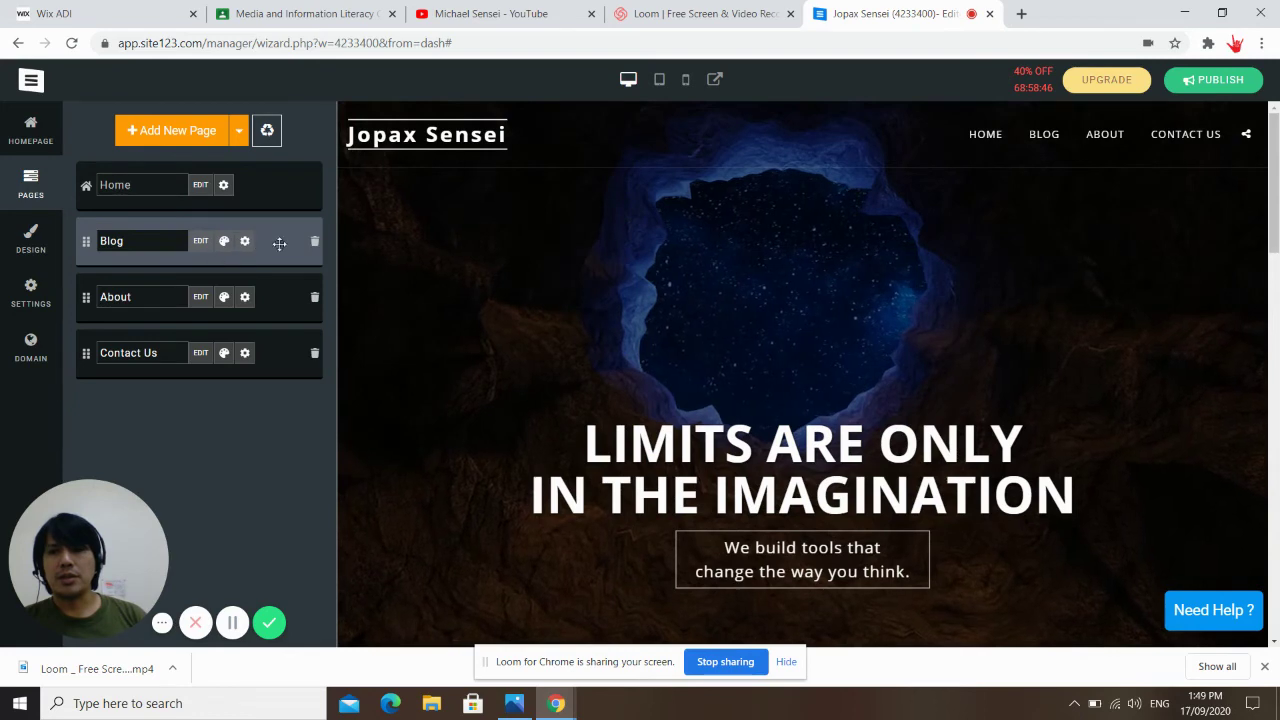
pyautogui.click(199, 242)
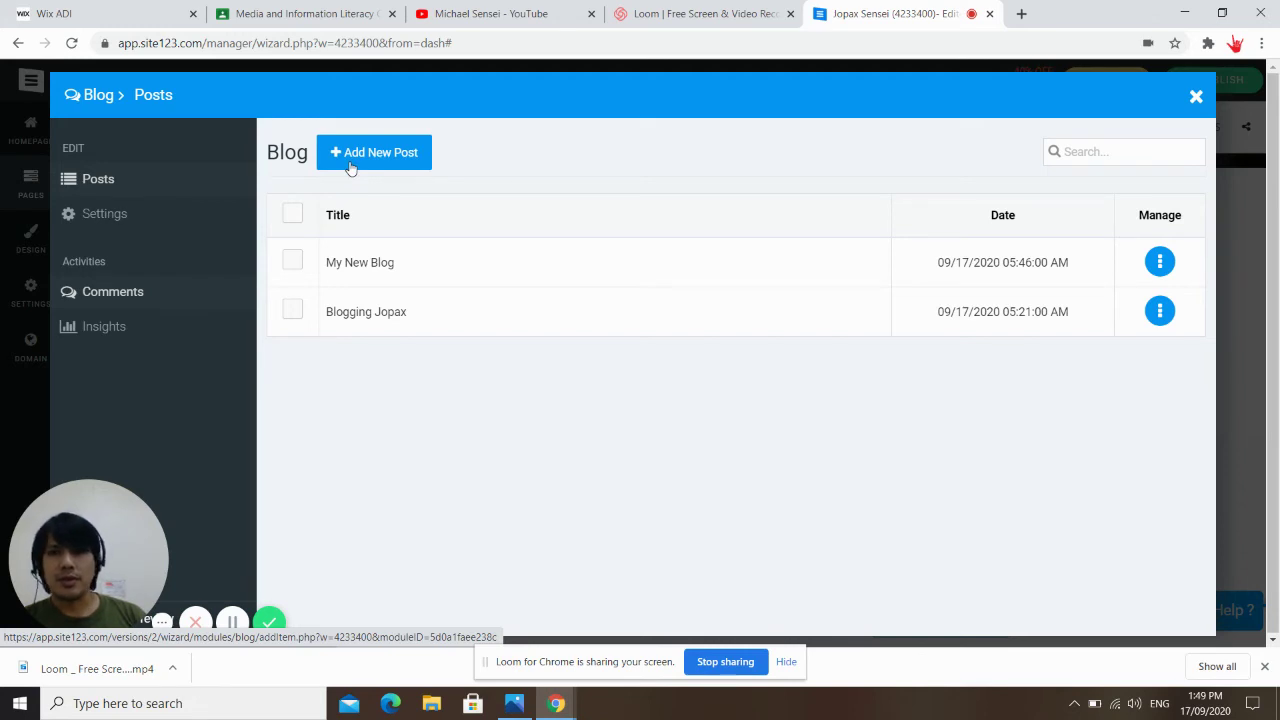
pyautogui.click(232, 622)
pyautogui.click(232, 622)
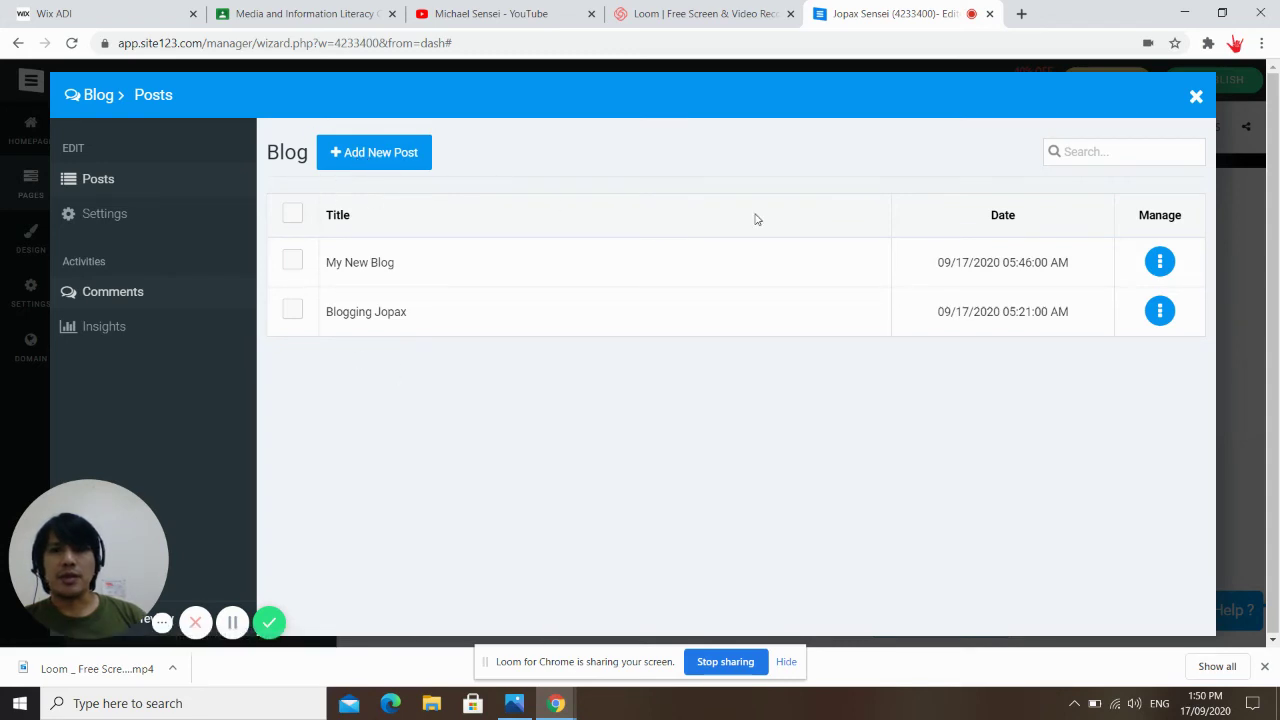
pyautogui.click(1196, 97)
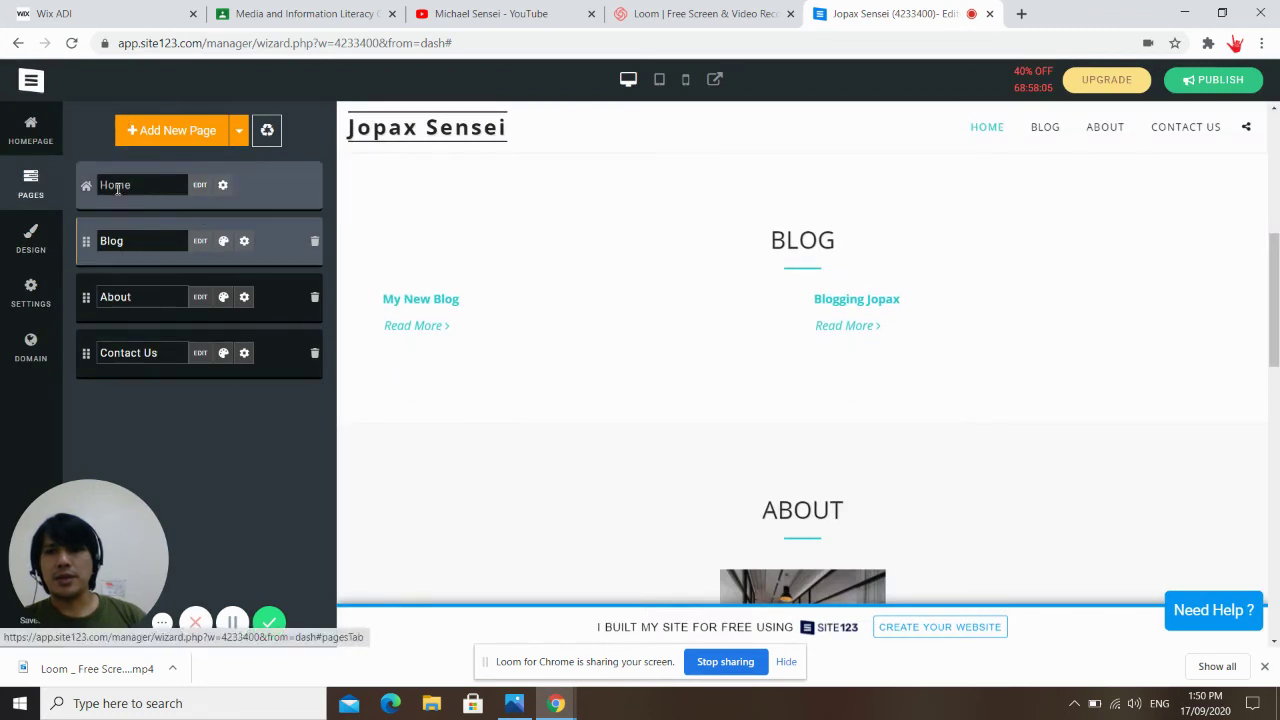
# - Apply the Roboto Condensed and Cabin design theme, and look through the color and font options
pyautogui.click(30, 240)
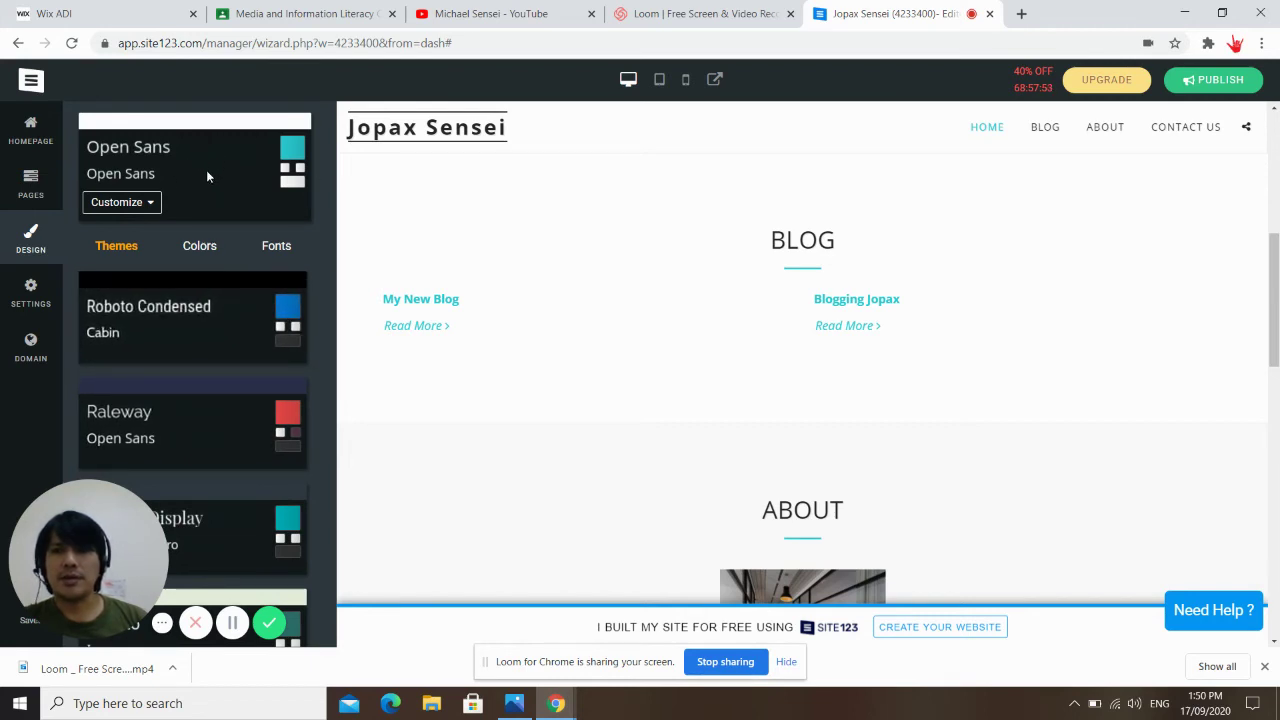
pyautogui.click(190, 339)
pyautogui.click(201, 248)
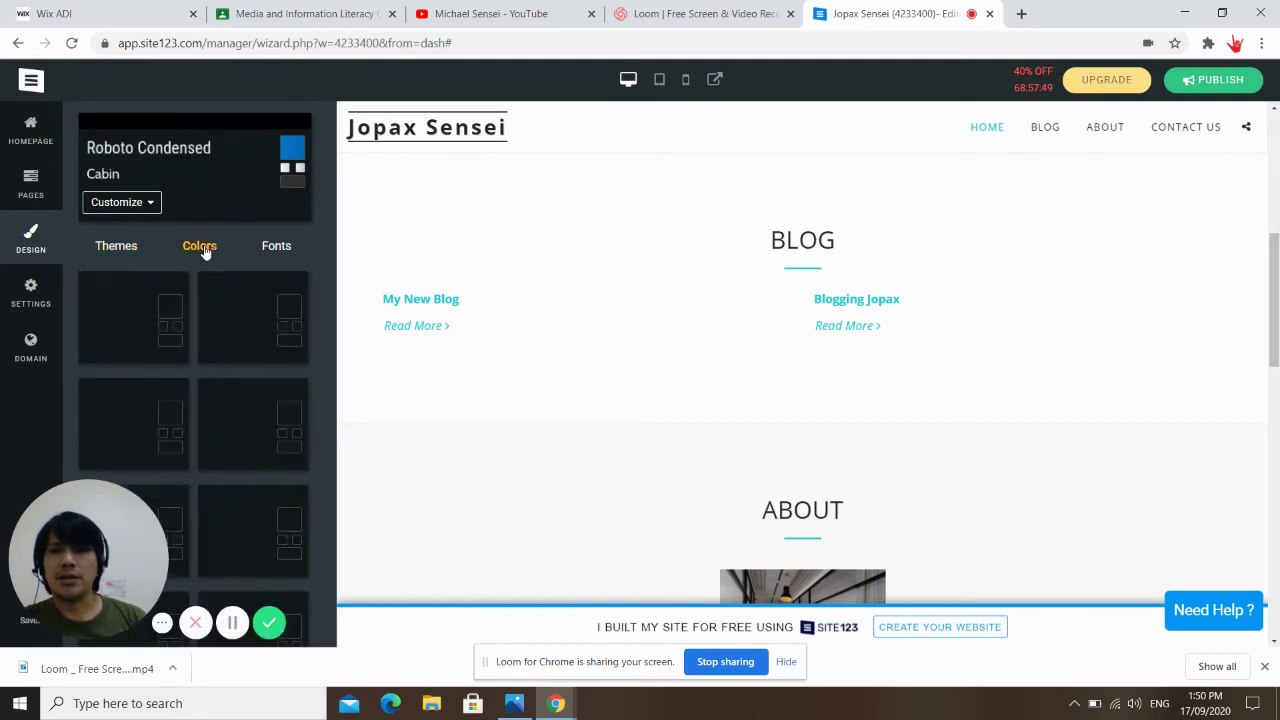
pyautogui.click(276, 250)
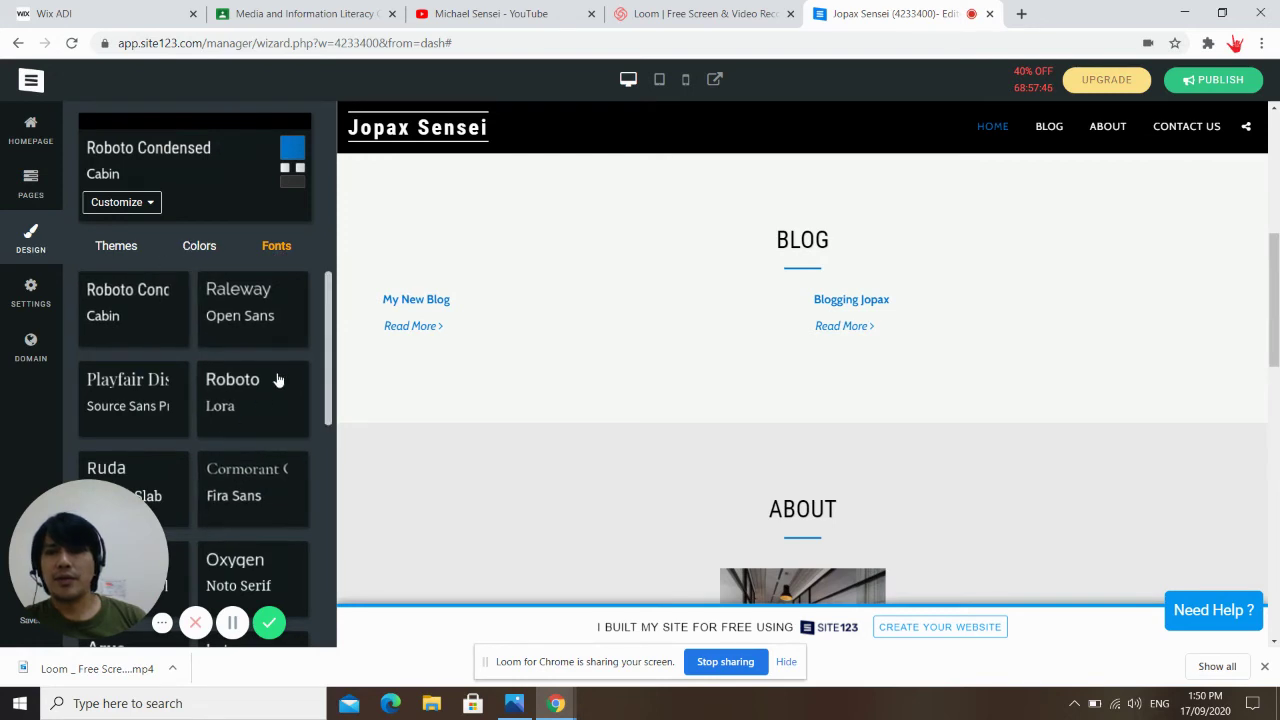
# - Change the website's logo style to the one with a single blue line under the name
pyautogui.click(30, 289)
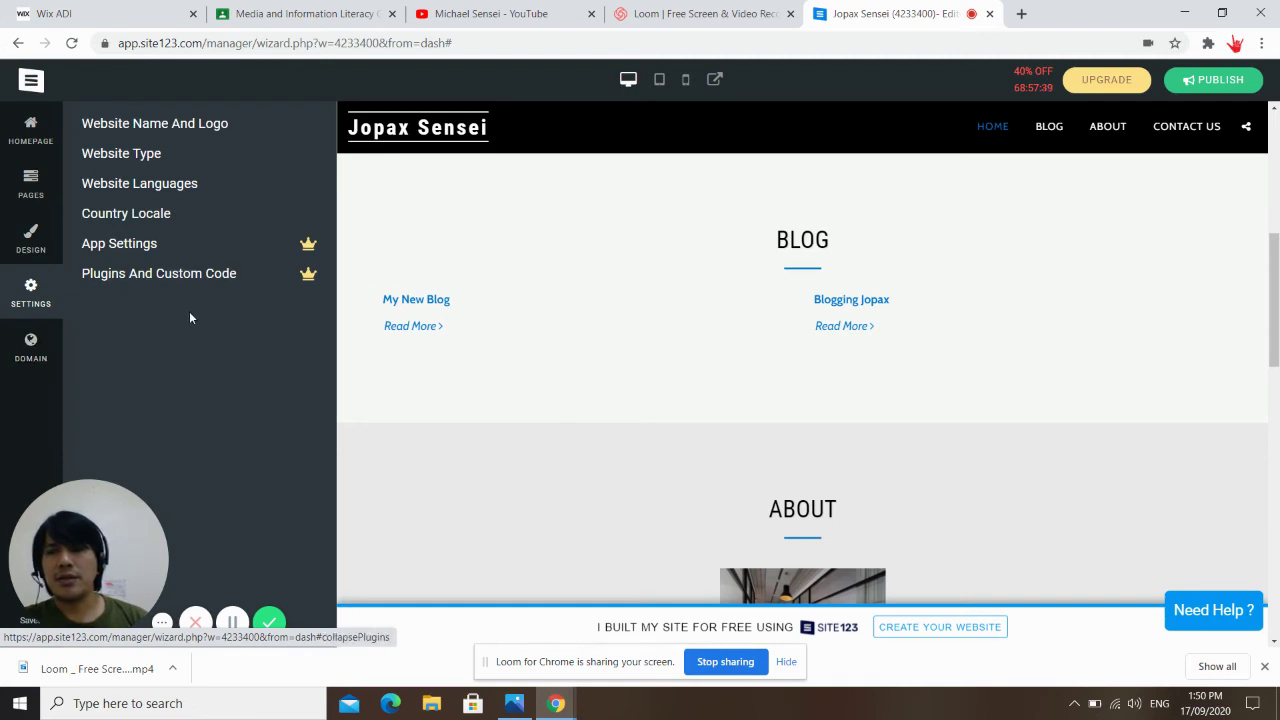
pyautogui.click(186, 126)
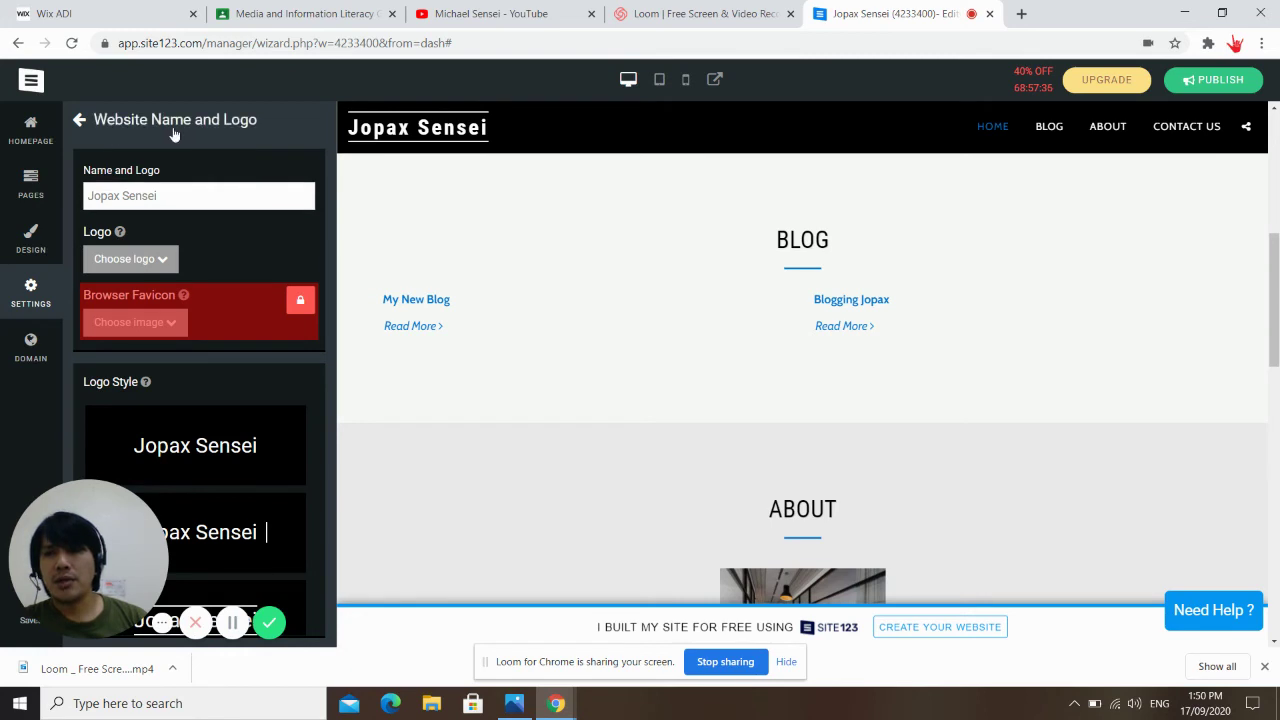
pyautogui.moveTo(405, 141)
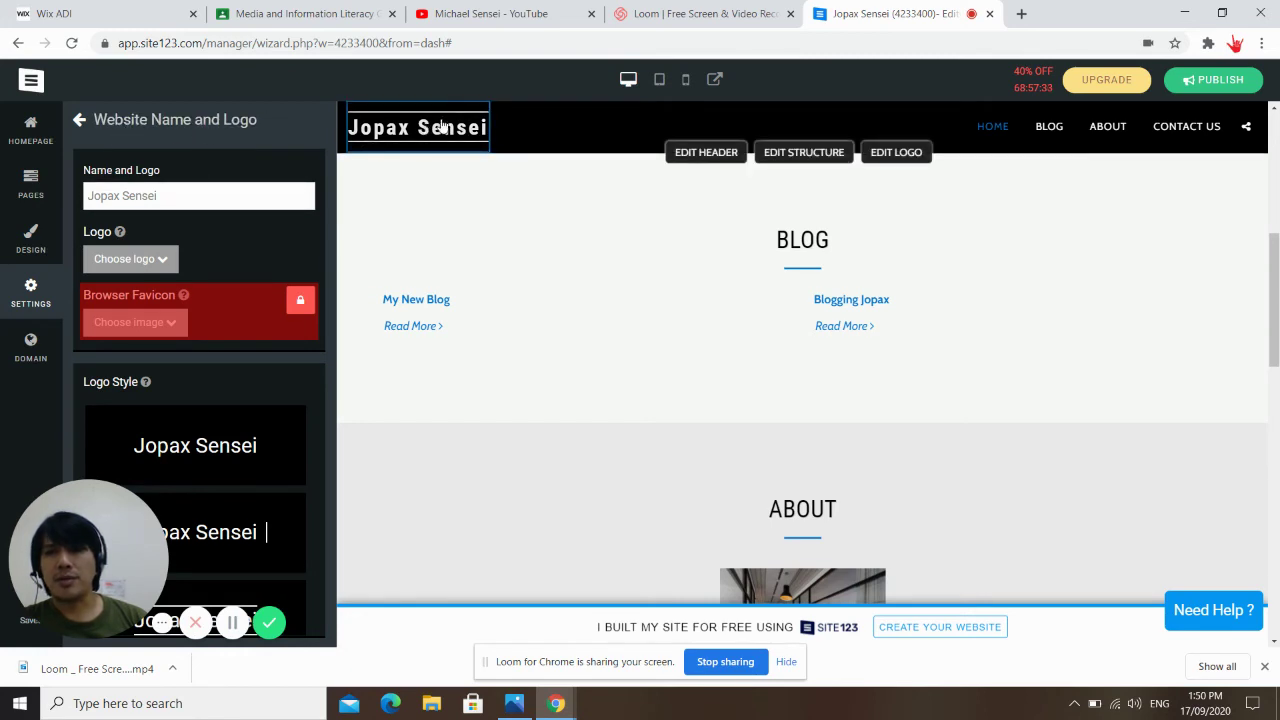
pyautogui.click(197, 196)
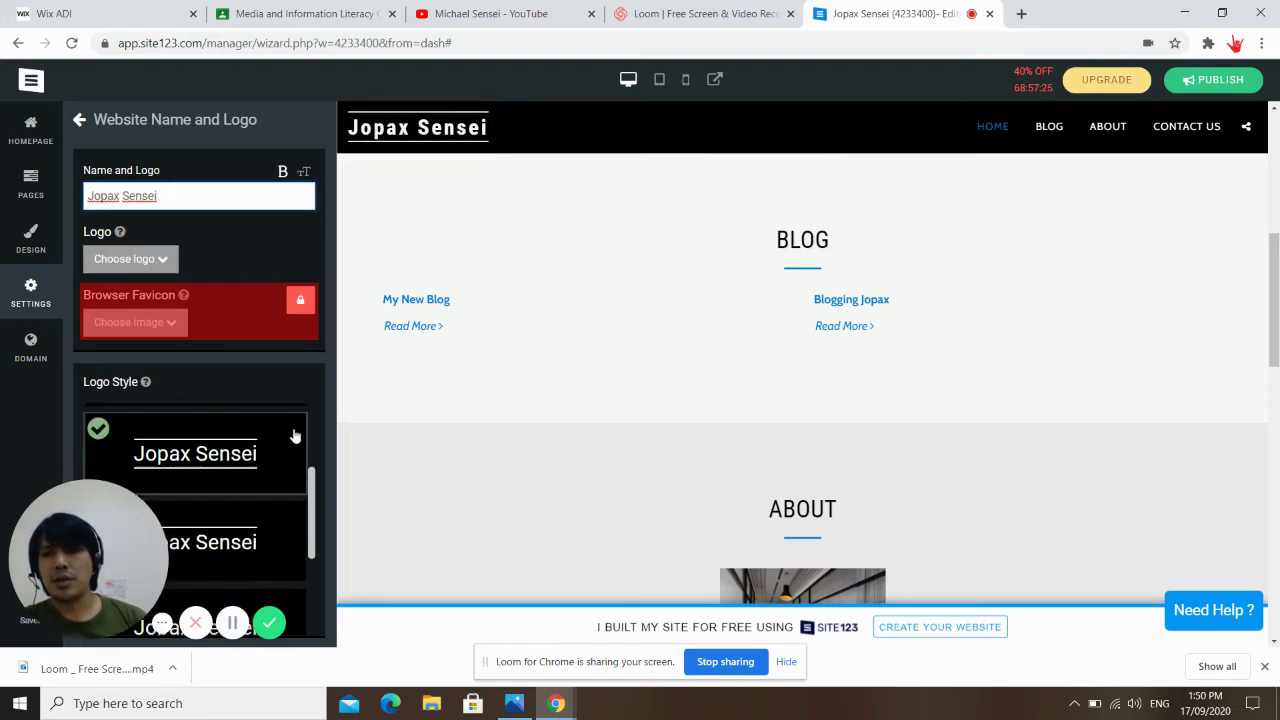
pyautogui.scroll(-1, 271, 455)
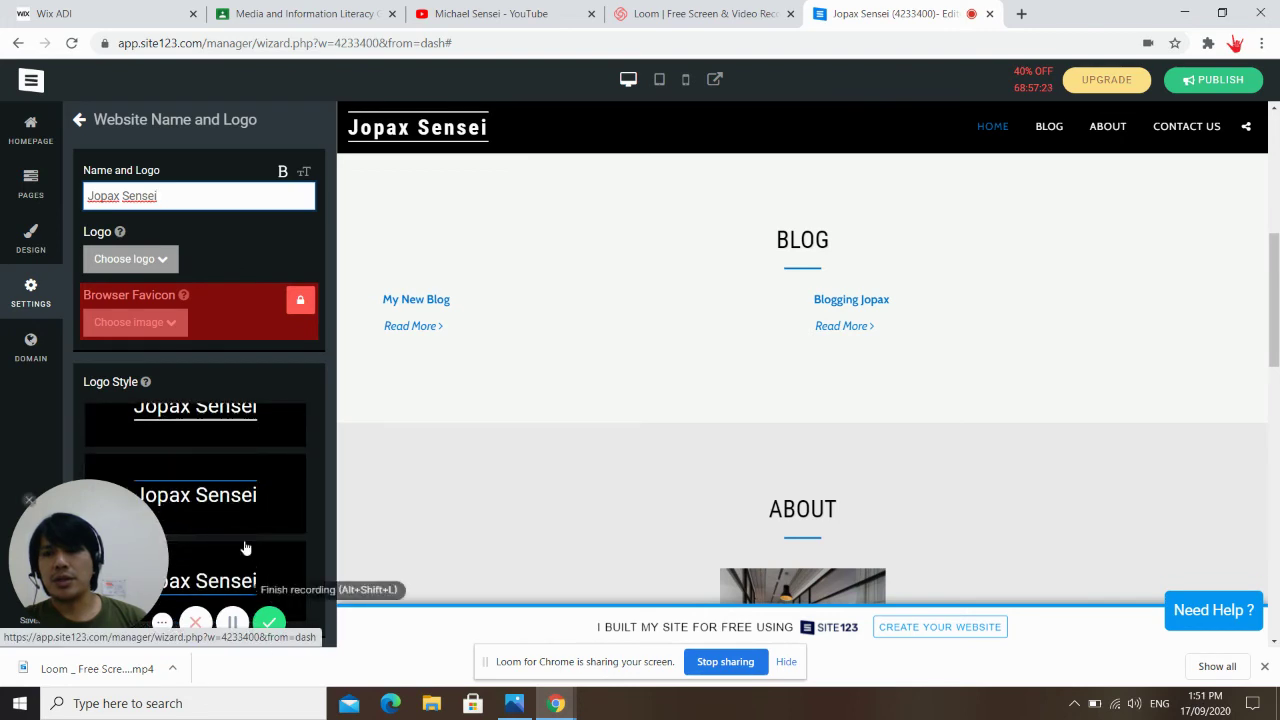
pyautogui.scroll(-1, 240, 518)
pyautogui.click(240, 585)
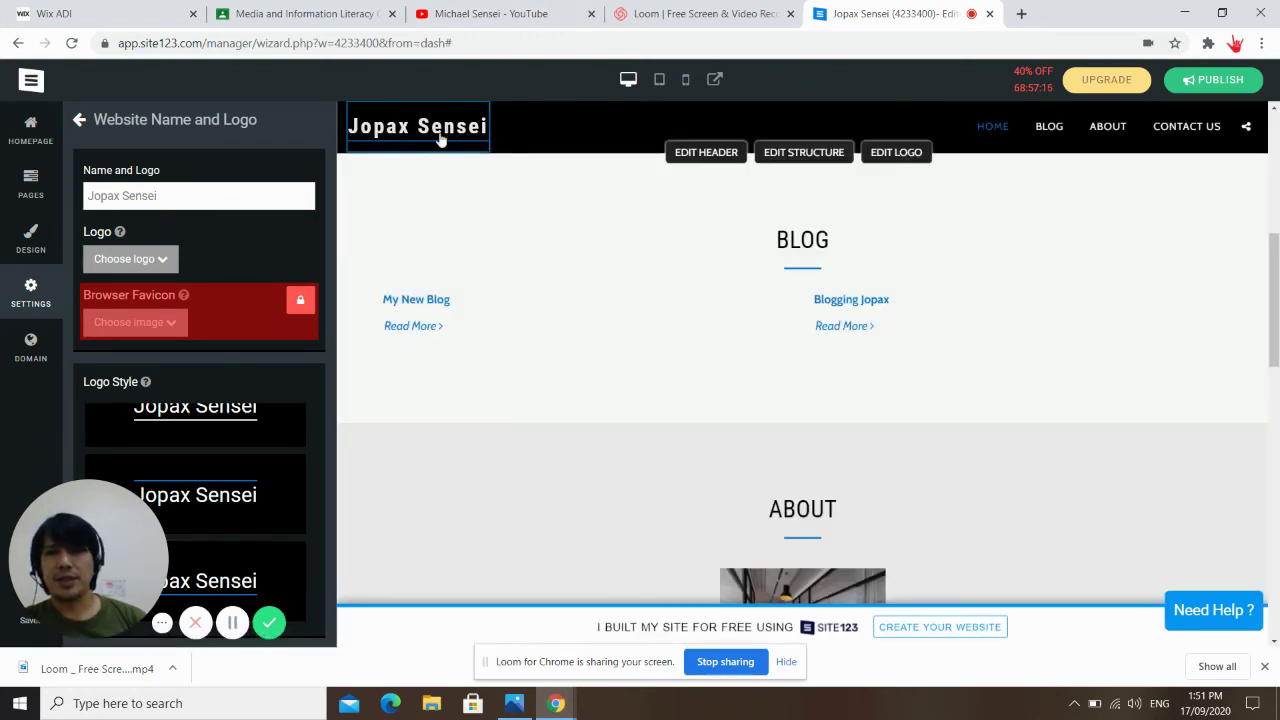
# - Review the Website Type options and the list of available website languages and regions
pyautogui.click(80, 121)
pyautogui.click(127, 155)
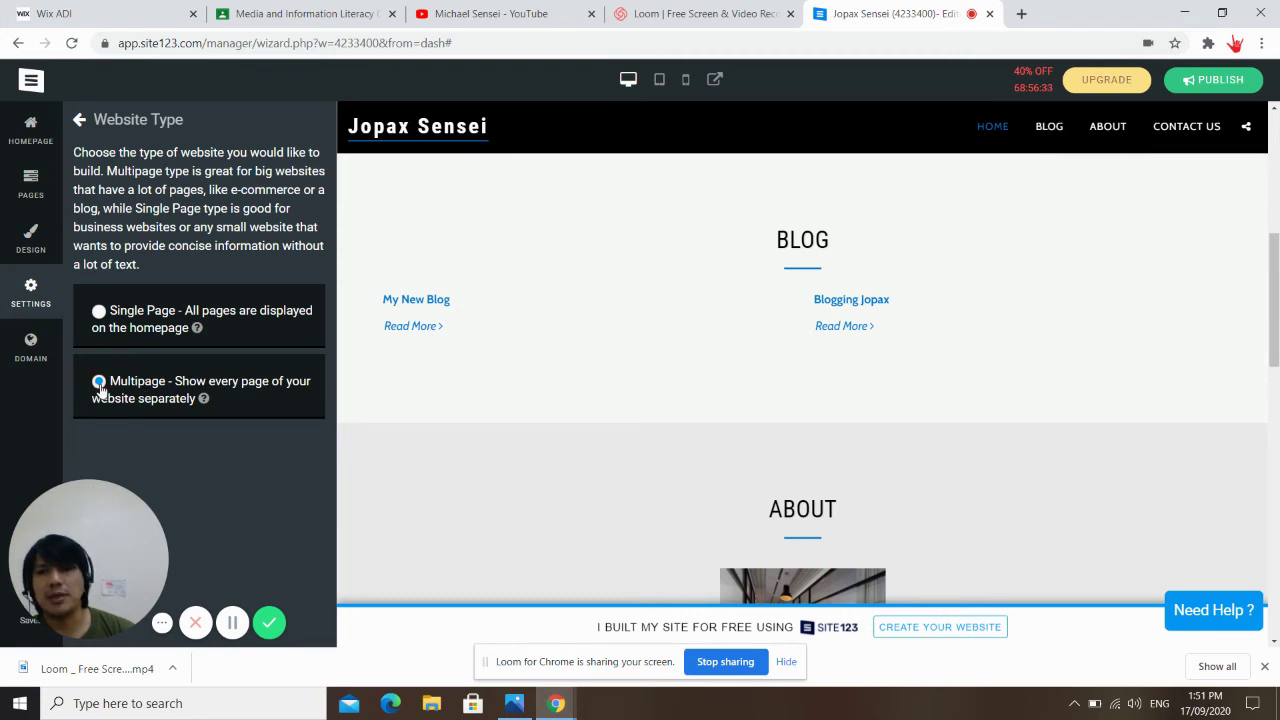
pyautogui.click(78, 126)
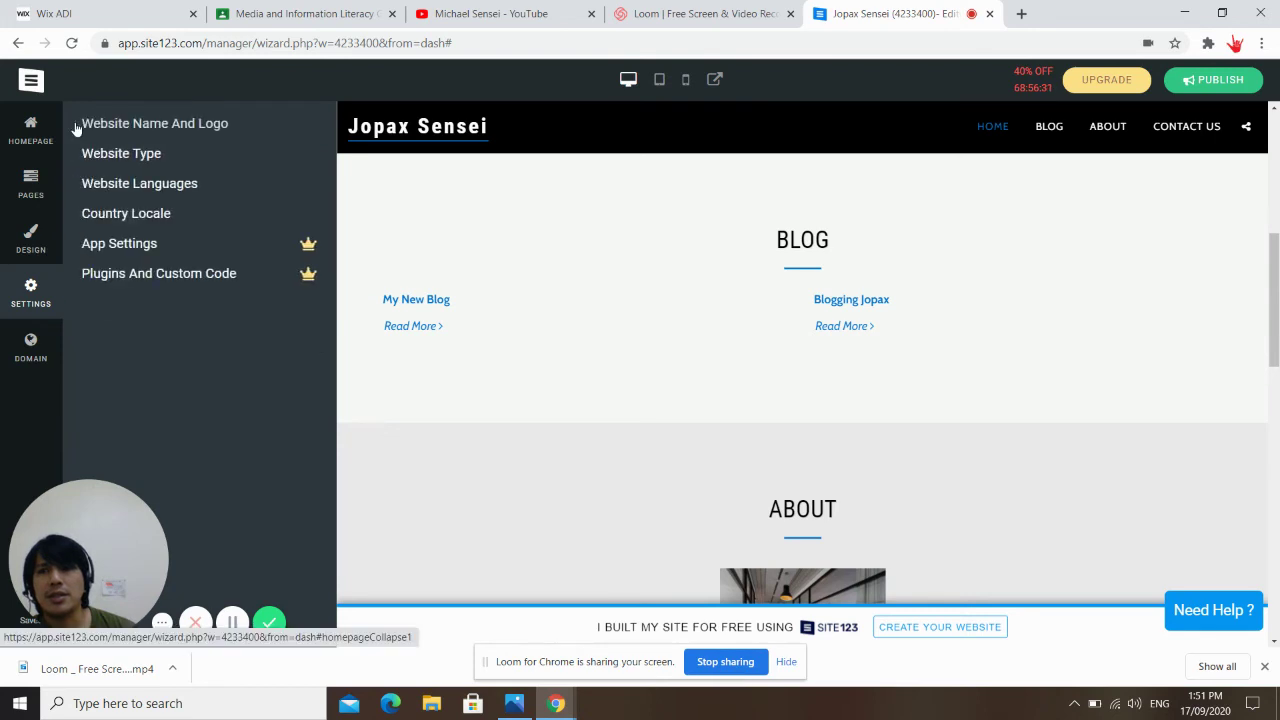
pyautogui.click(150, 184)
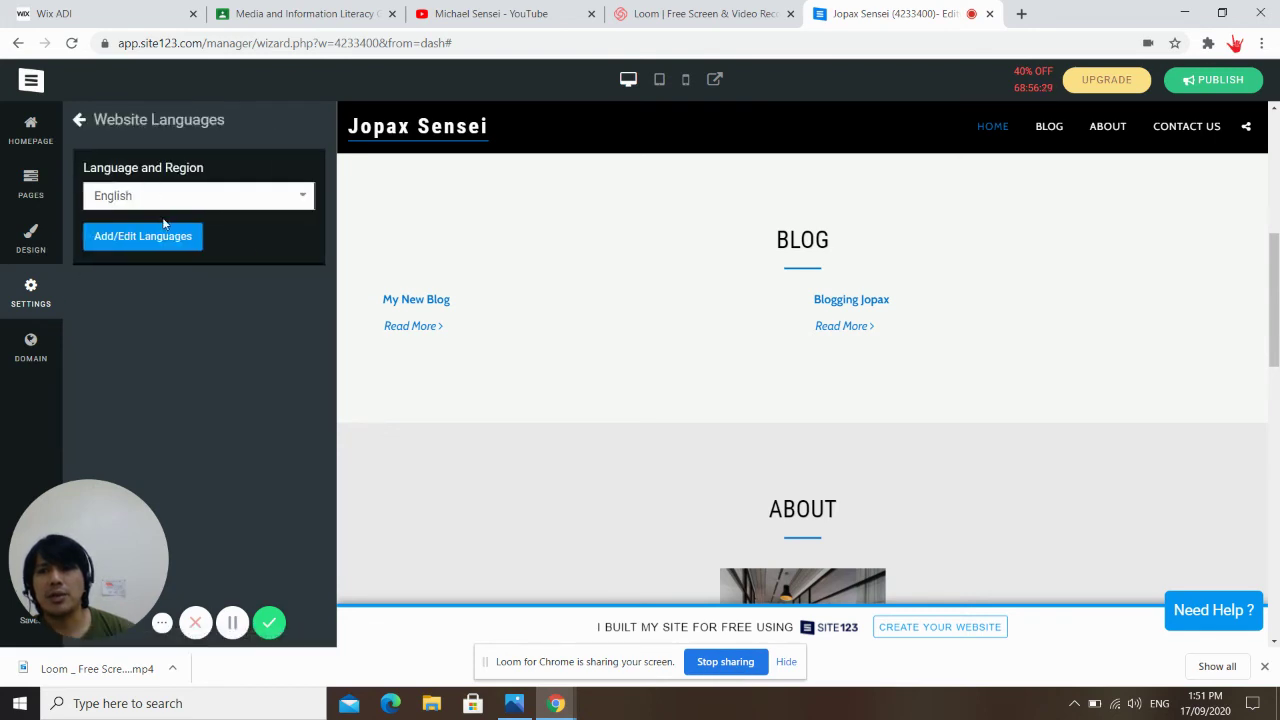
pyautogui.click(300, 196)
pyautogui.scroll(-10, 160, 372)
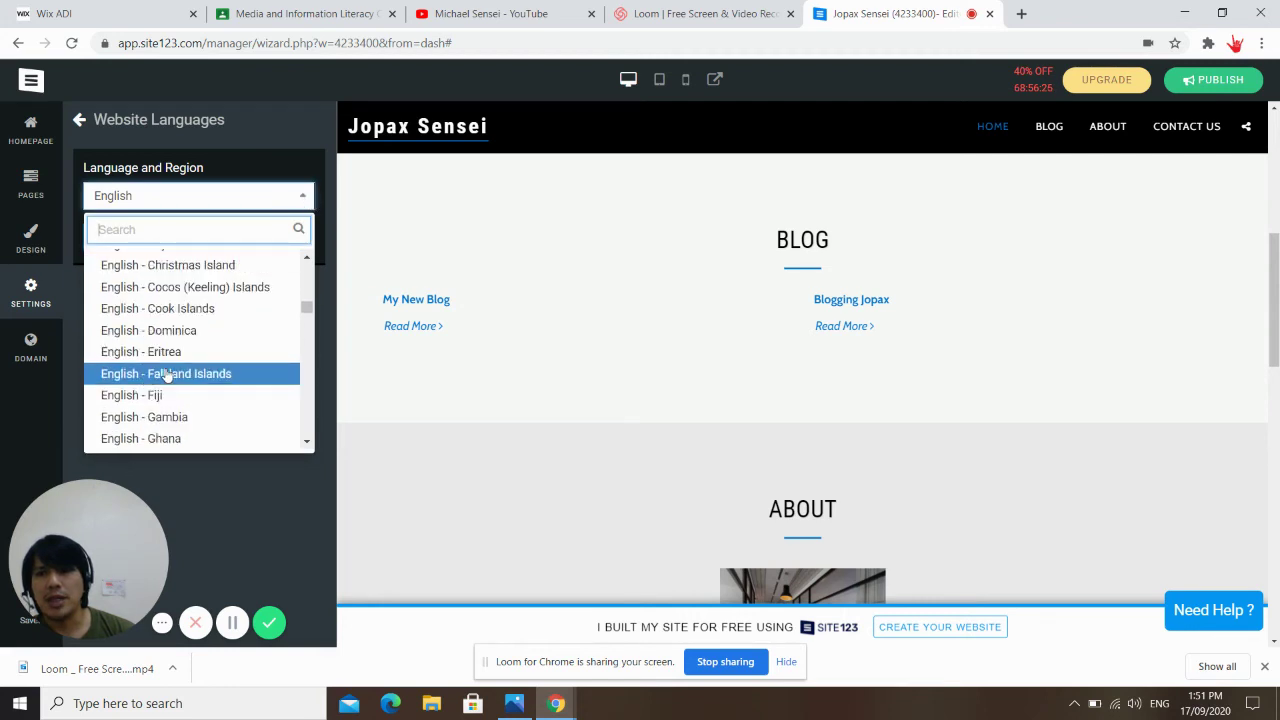
pyautogui.scroll(-10, 182, 372)
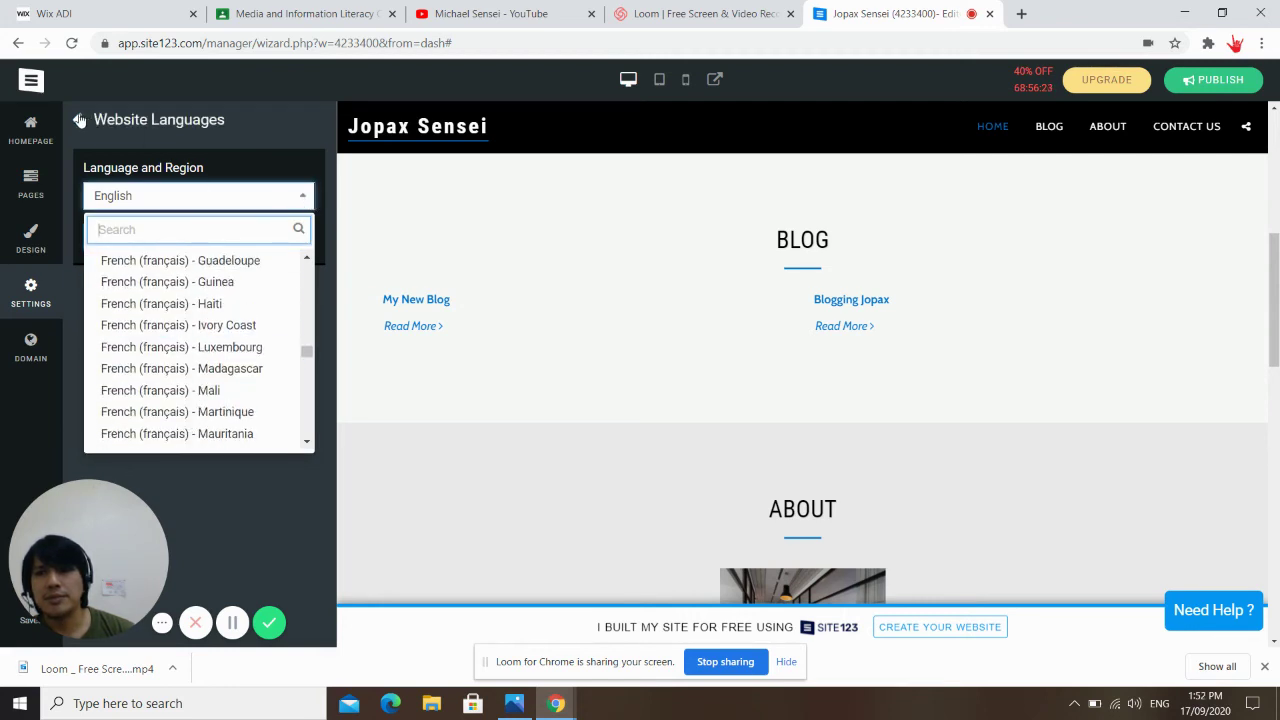
pyautogui.click(79, 121)
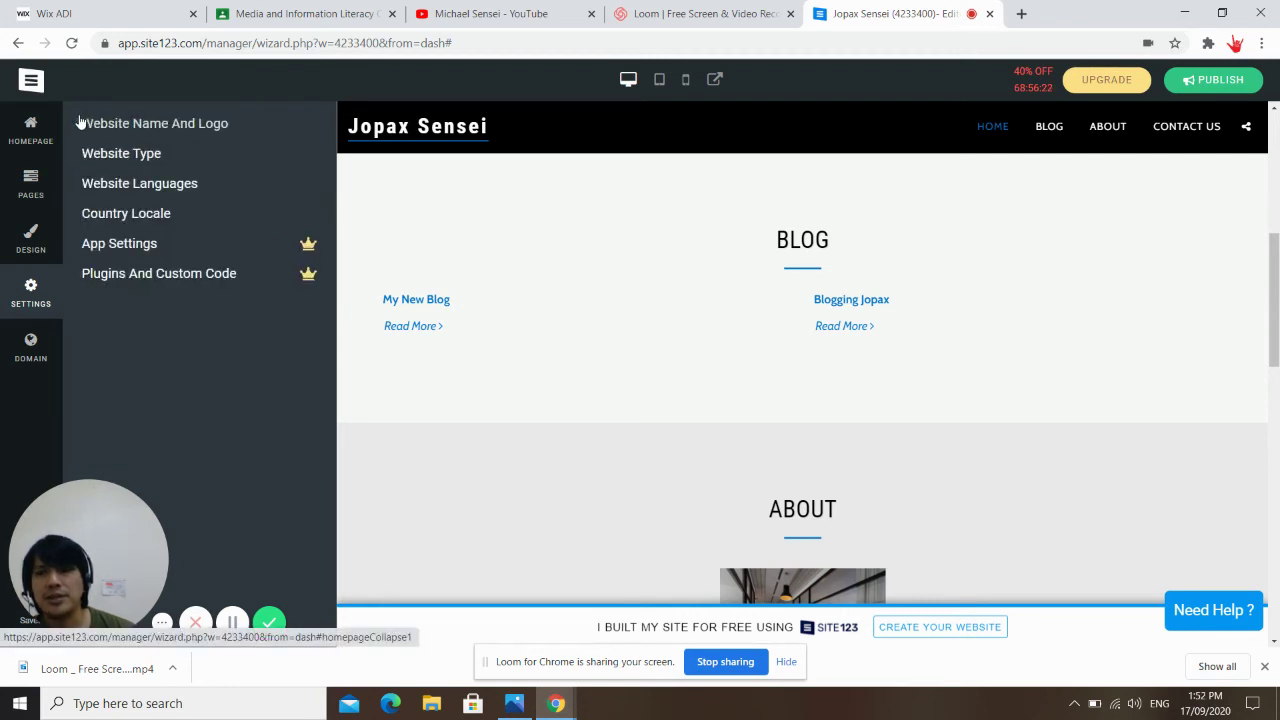
# - Review the website's Country Locale settings and its domain name options
pyautogui.click(140, 216)
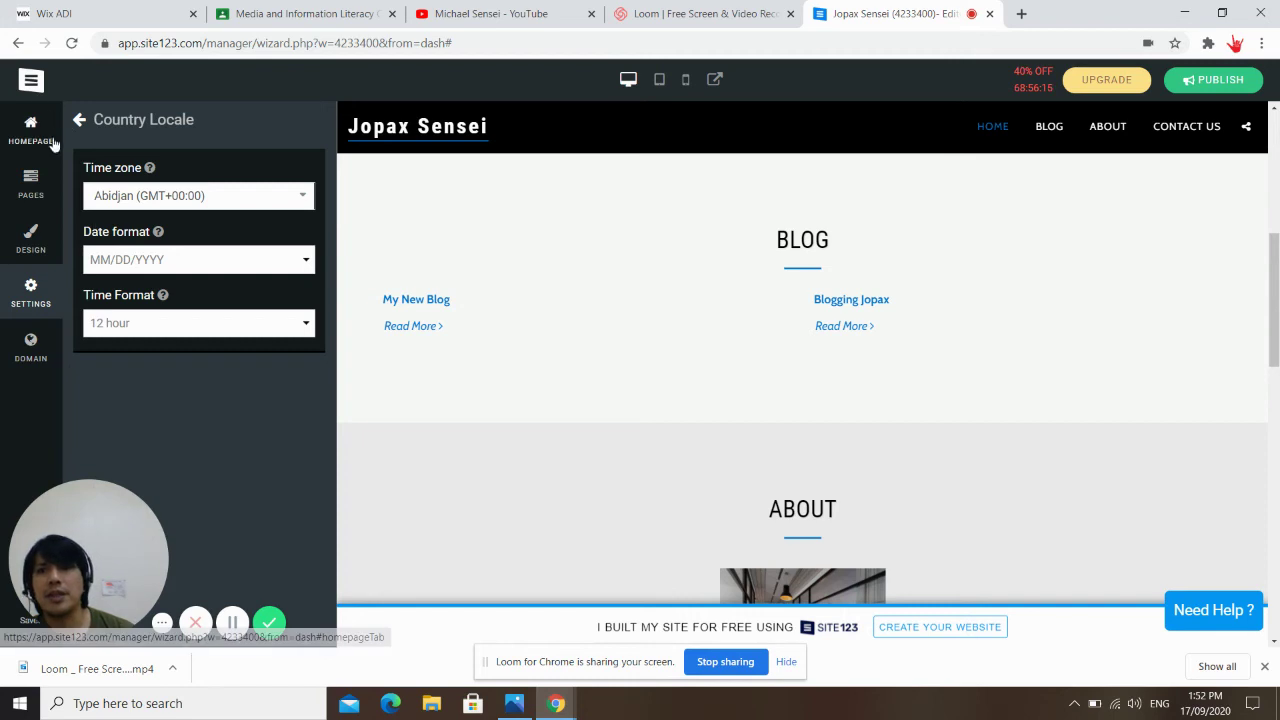
pyautogui.click(79, 120)
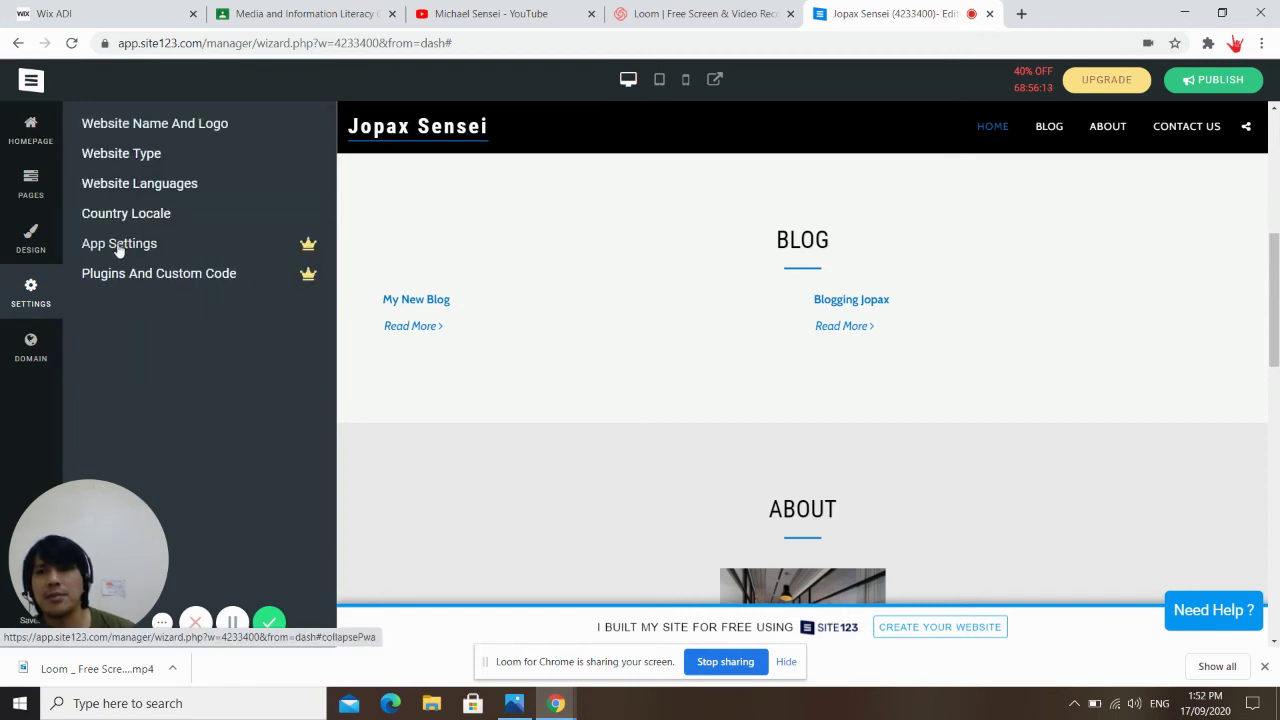
pyautogui.moveTo(307, 247)
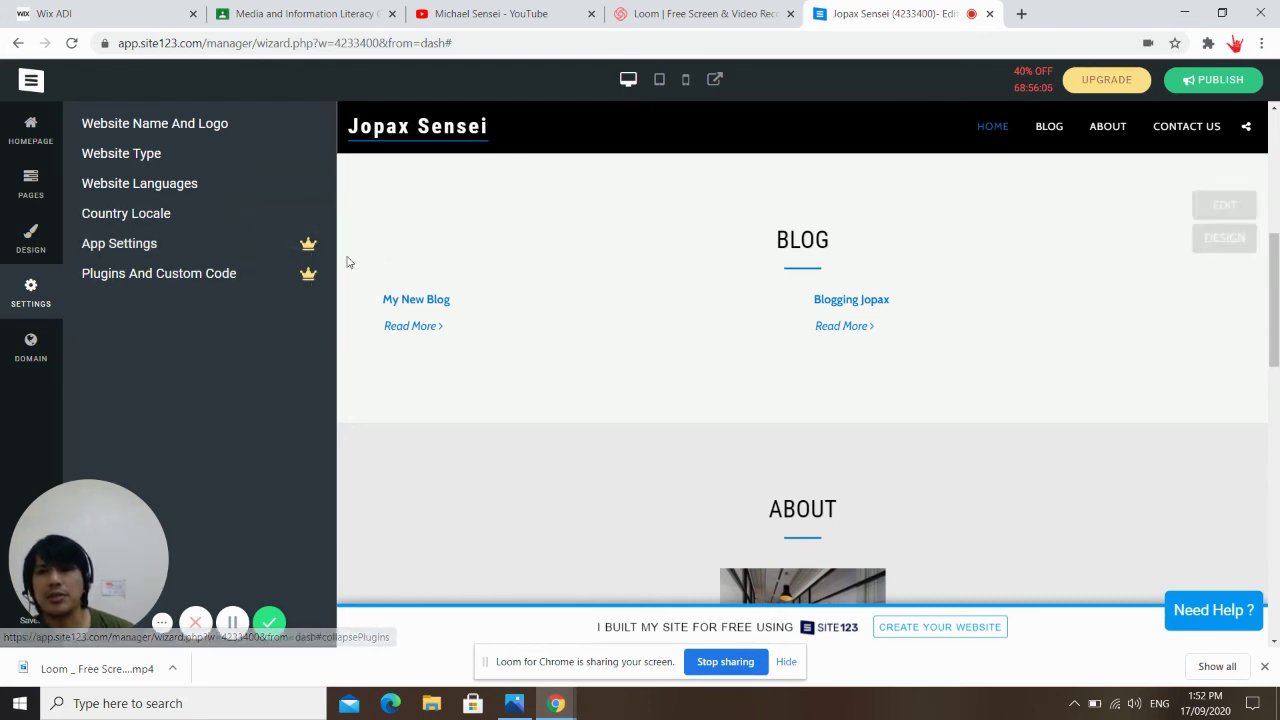
pyautogui.click(30, 345)
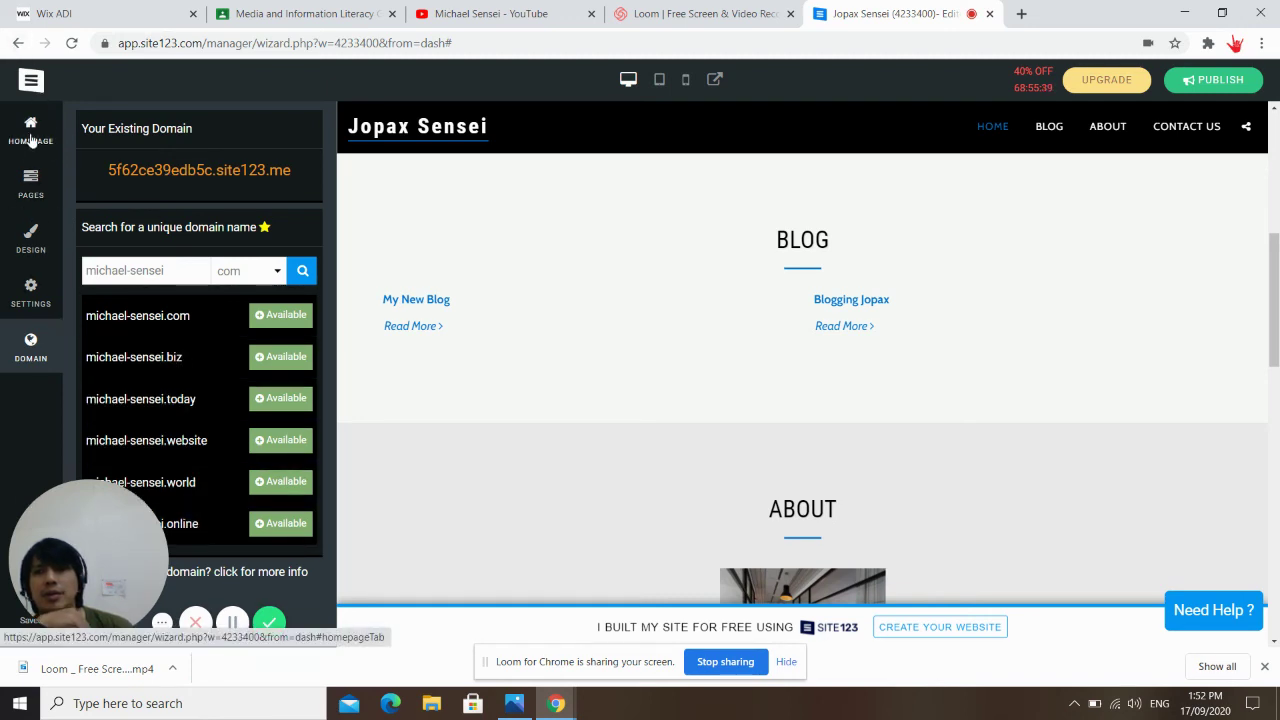
pyautogui.click(16, 192)
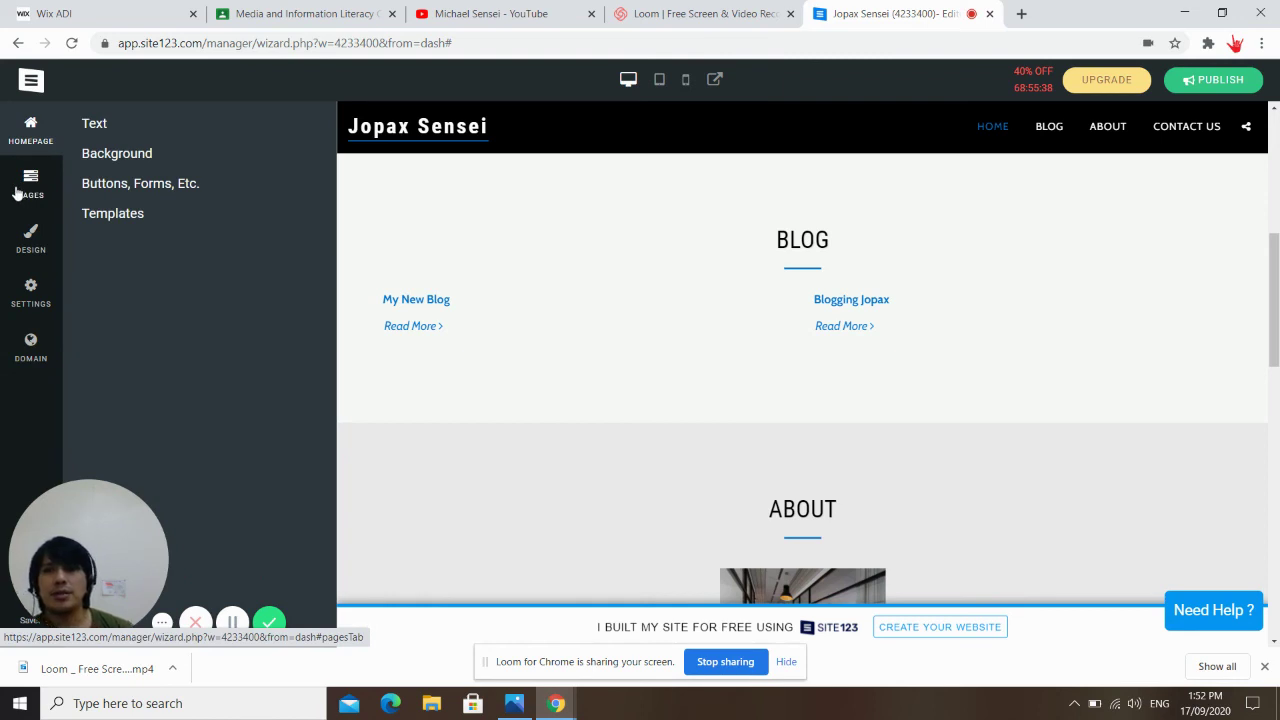
pyautogui.click(16, 192)
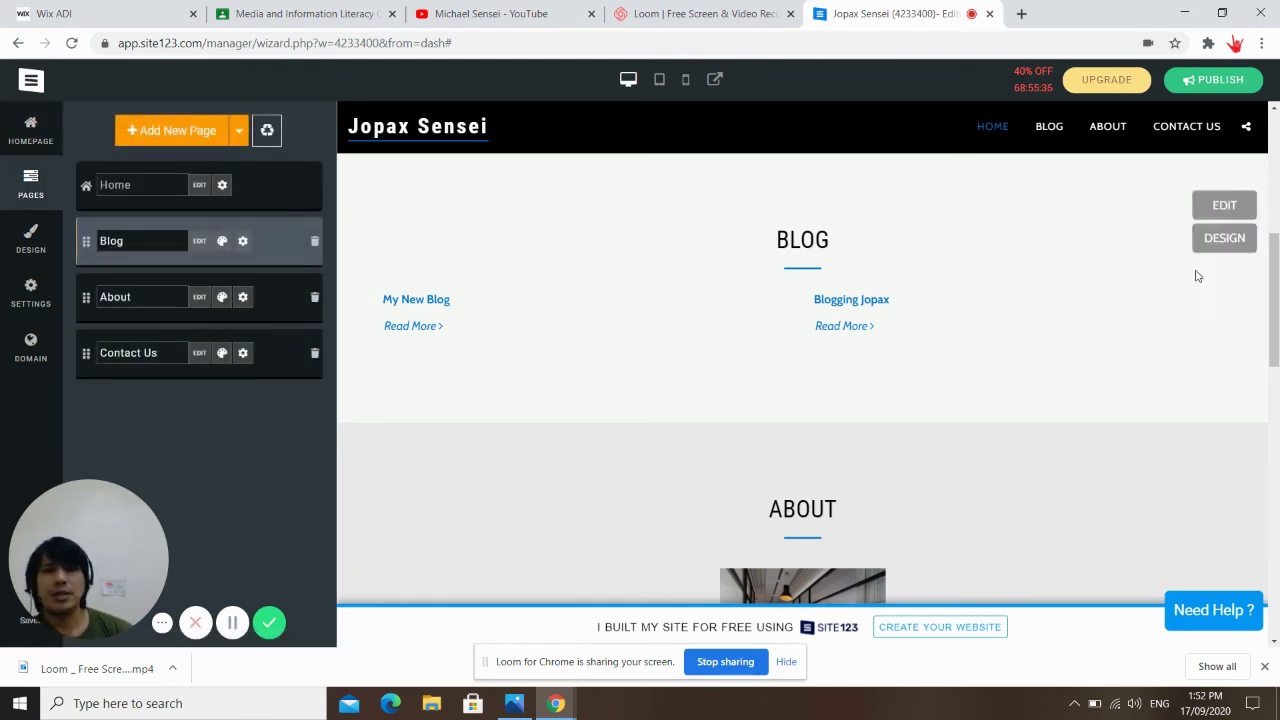
pyautogui.click(232, 624)
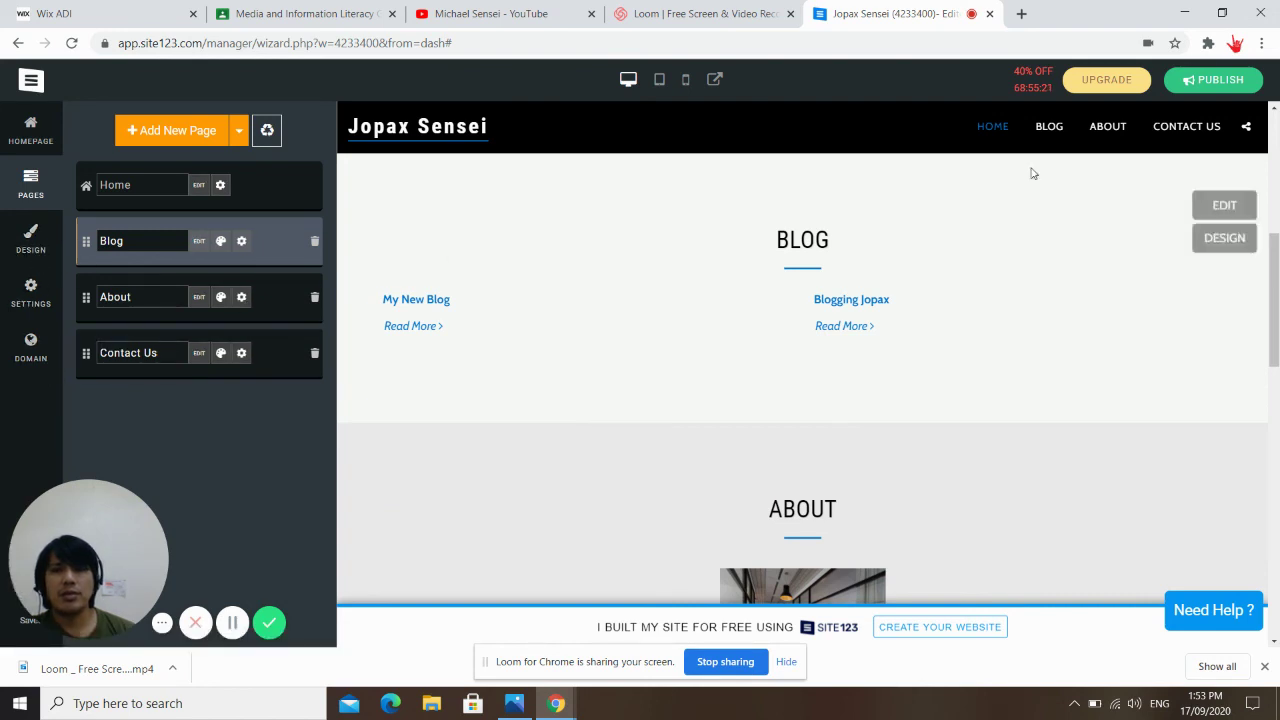
# - Publish the website changes and go back to editing
pyautogui.click(1222, 86)
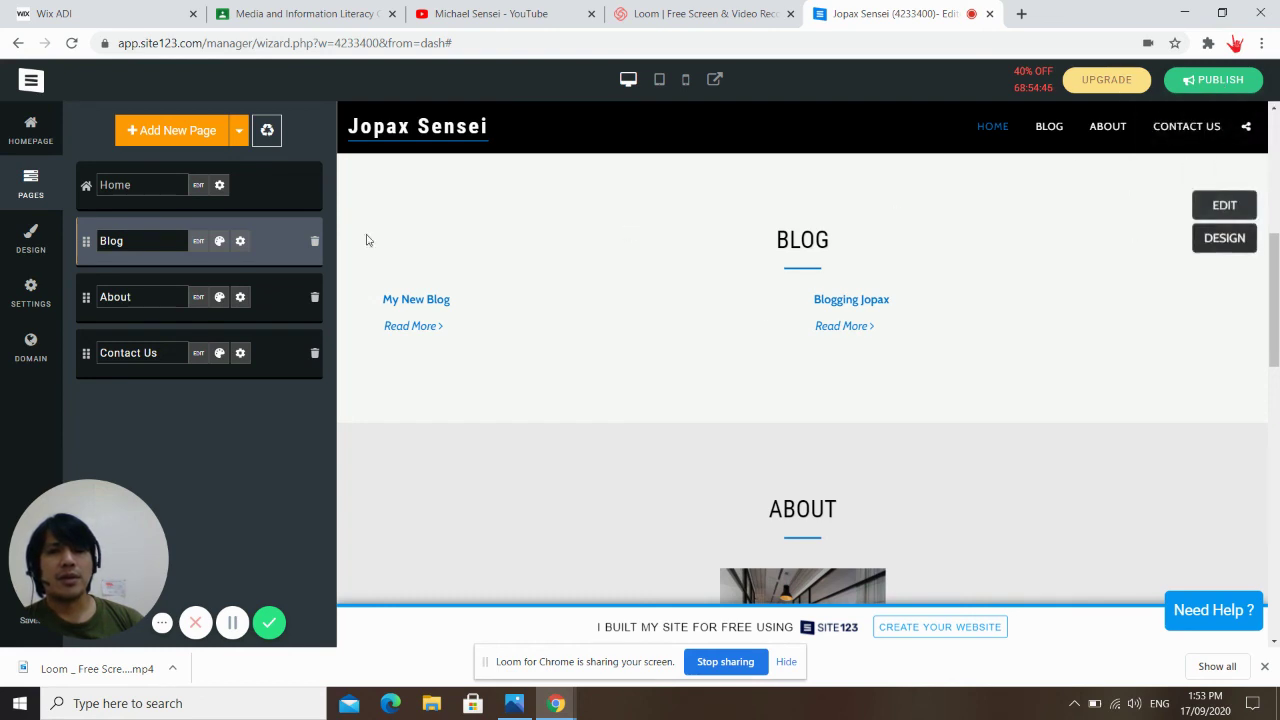
pyautogui.click(1218, 80)
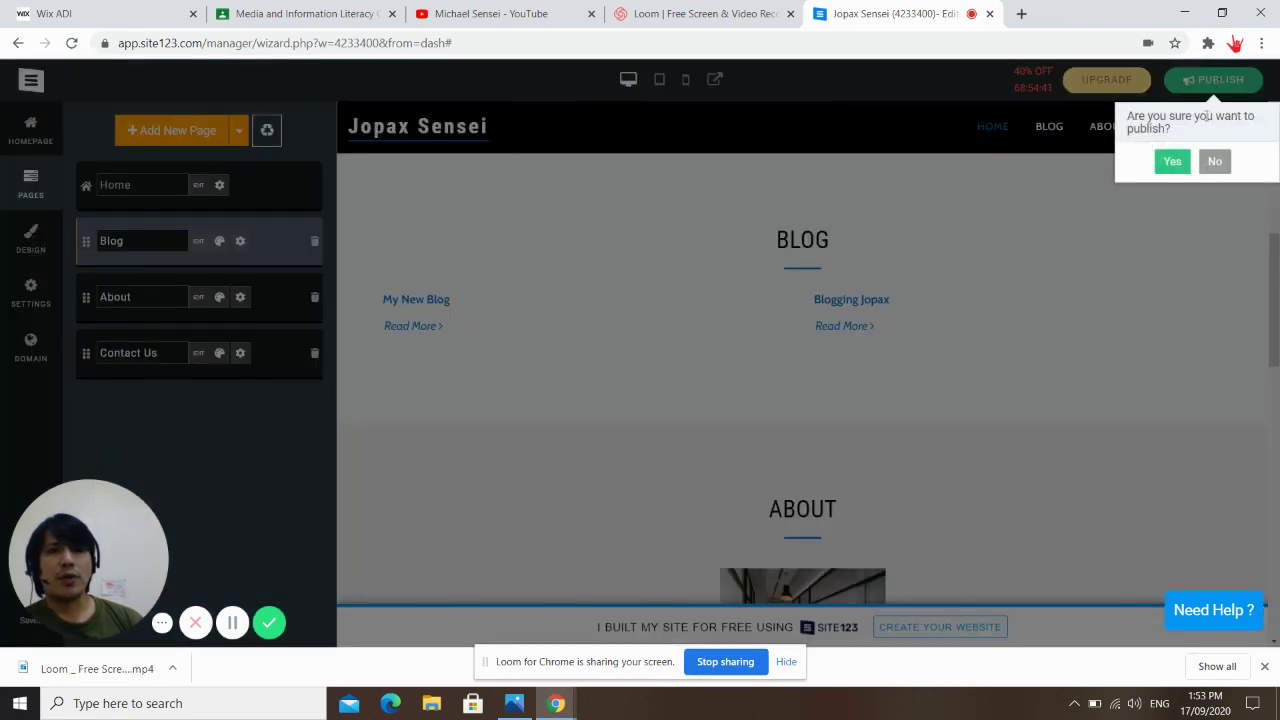
pyautogui.click(1172, 161)
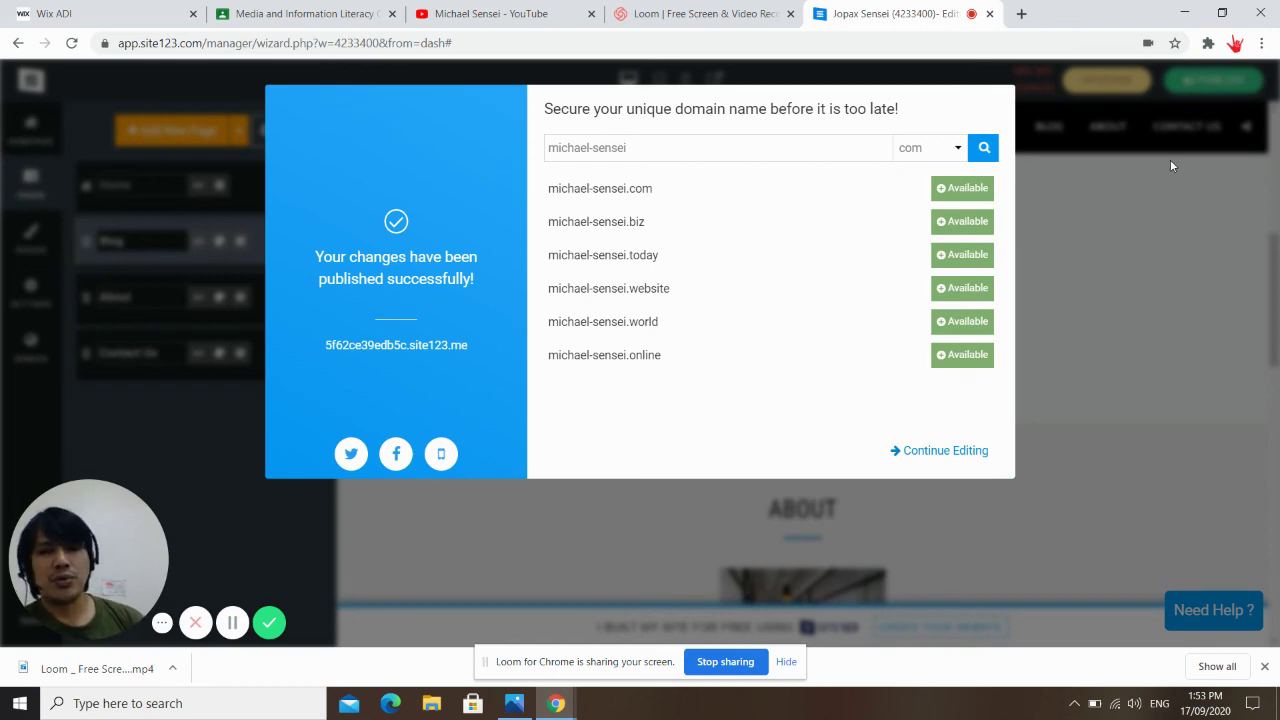
pyautogui.click(1217, 196)
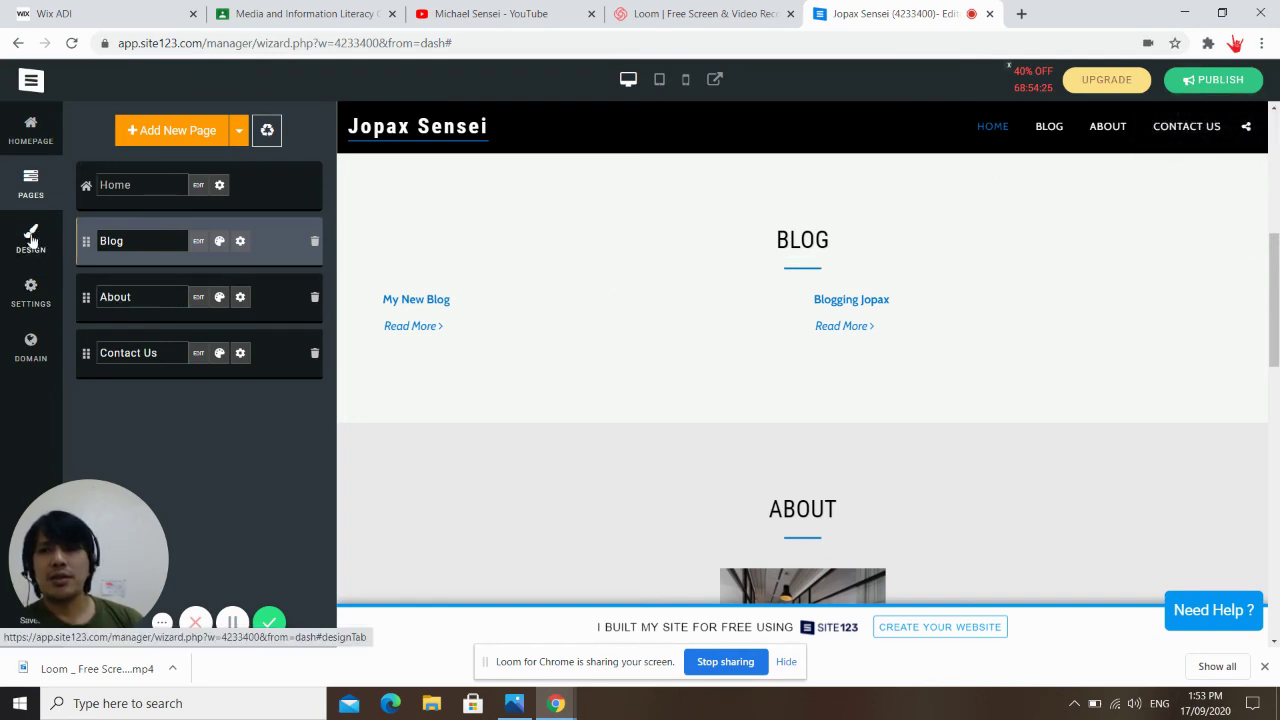
pyautogui.click(31, 296)
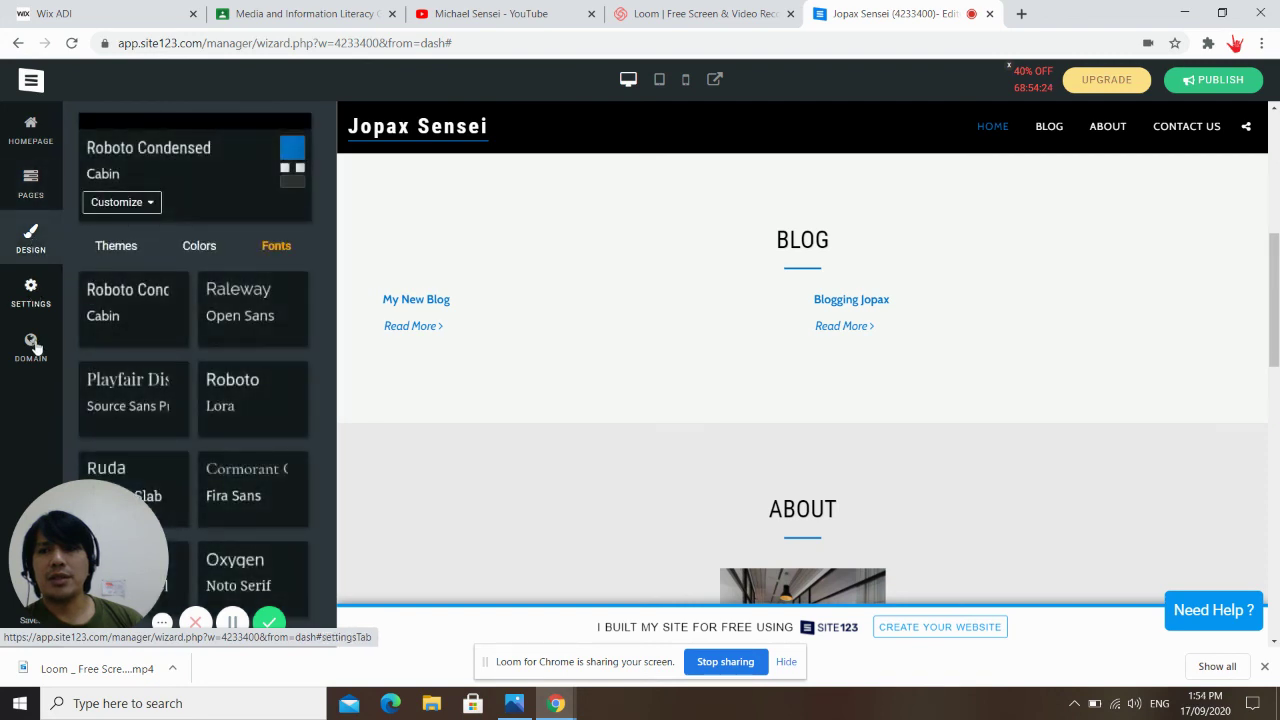
pyautogui.click(31, 303)
pyautogui.click(31, 240)
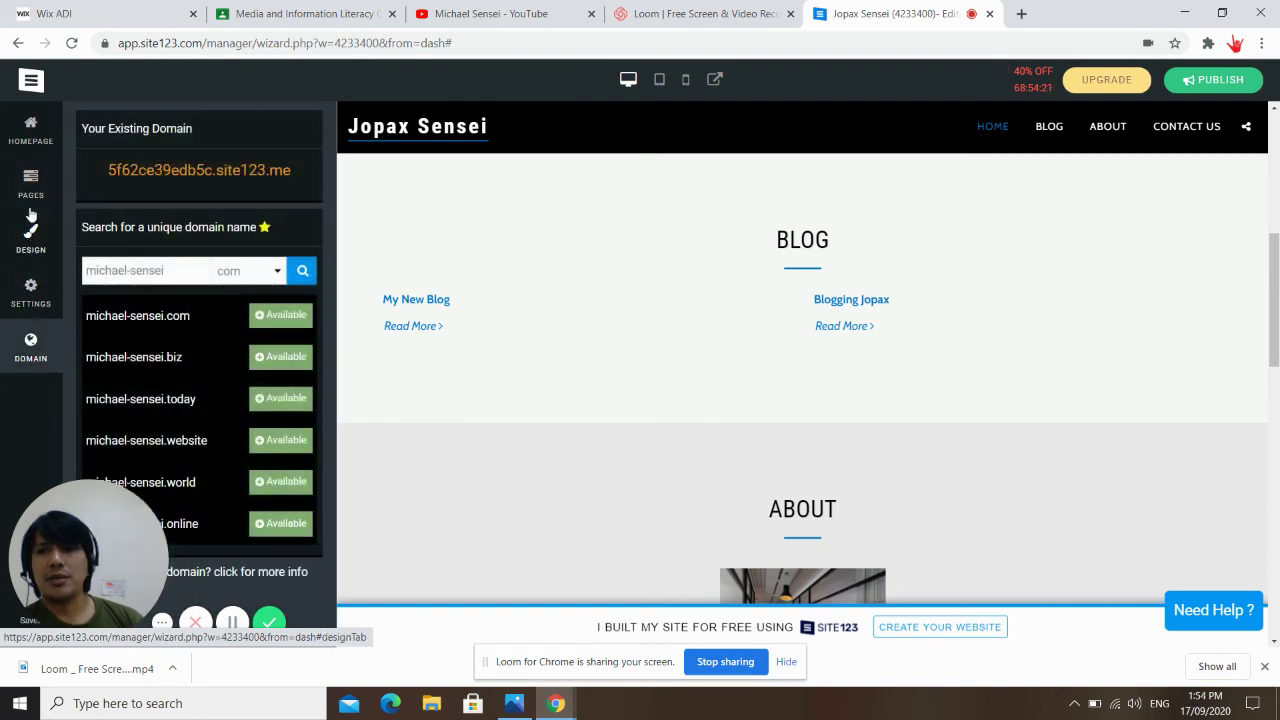
pyautogui.click(34, 192)
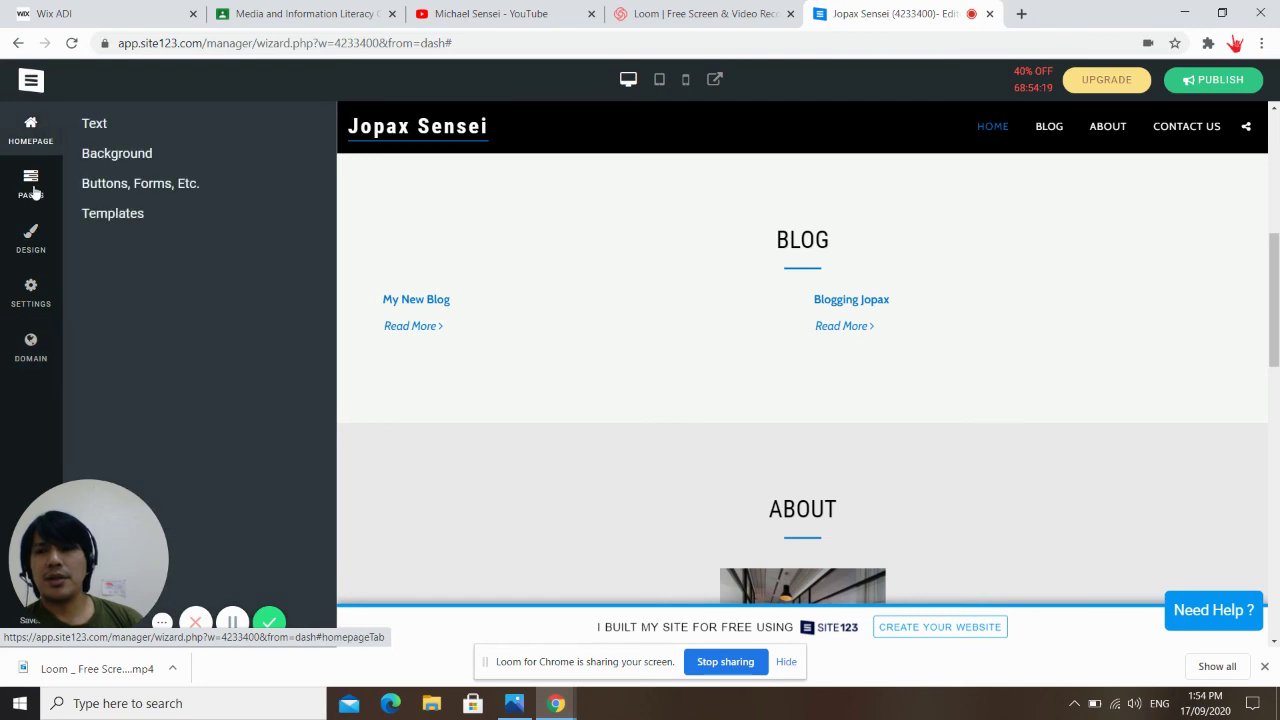
pyautogui.click(31, 292)
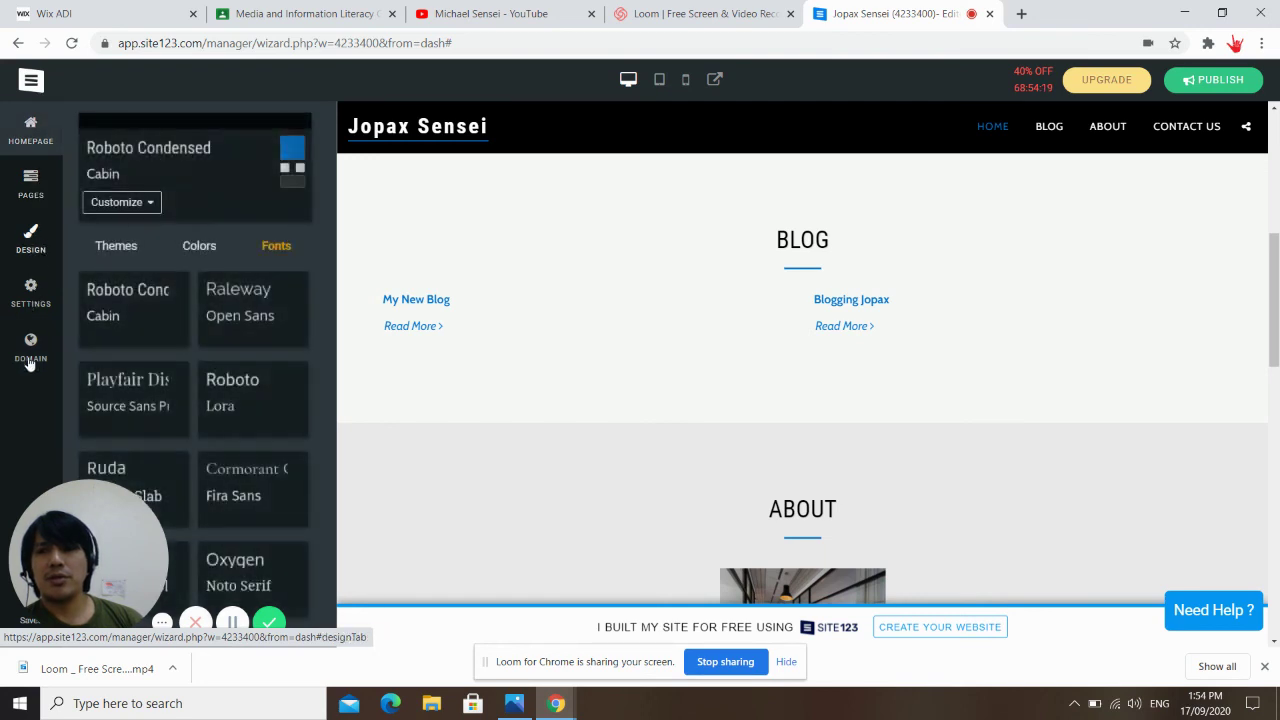
pyautogui.click(19, 141)
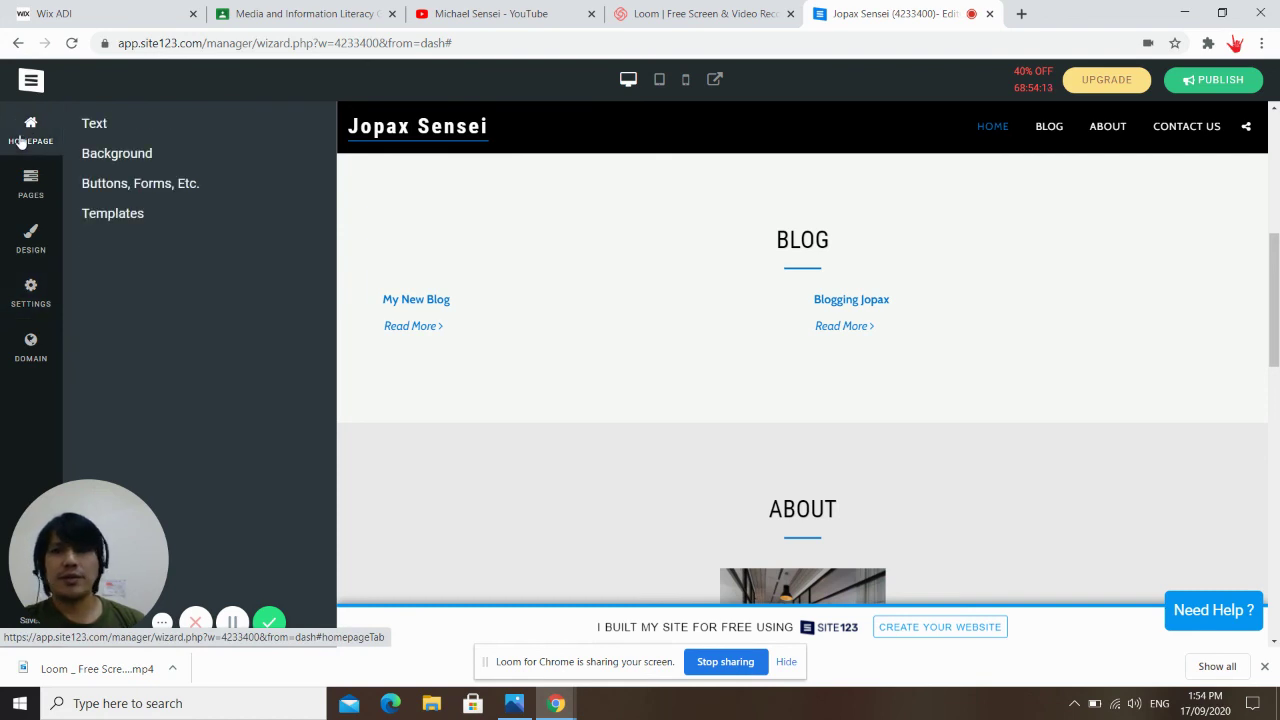